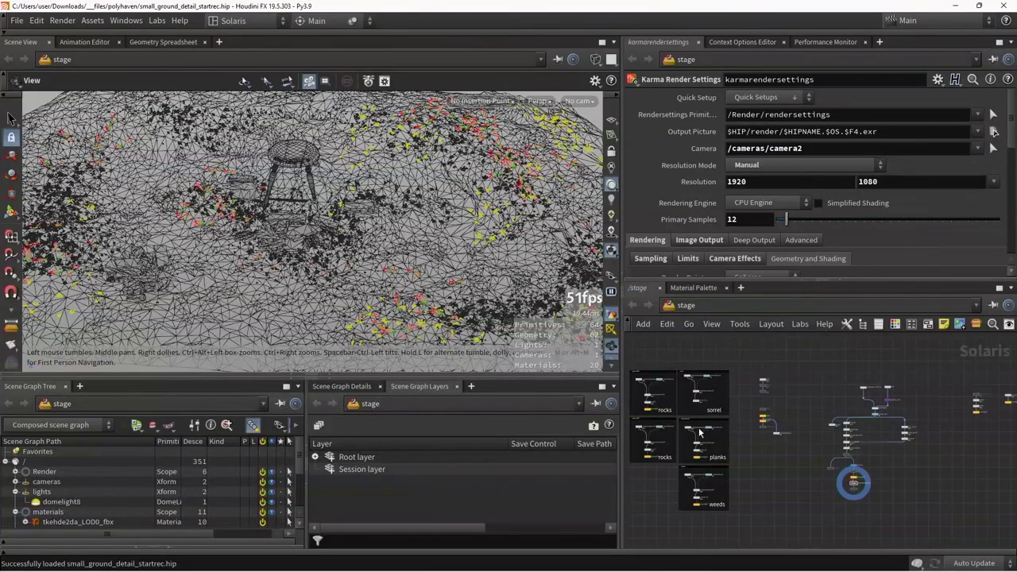
Step: Place a new Layout LOP (layout3) in the stage network via the LAYT Tab search
middle_drag(791, 486, 593, 507)
key(Tab)
text(LAYT)
key(Return)
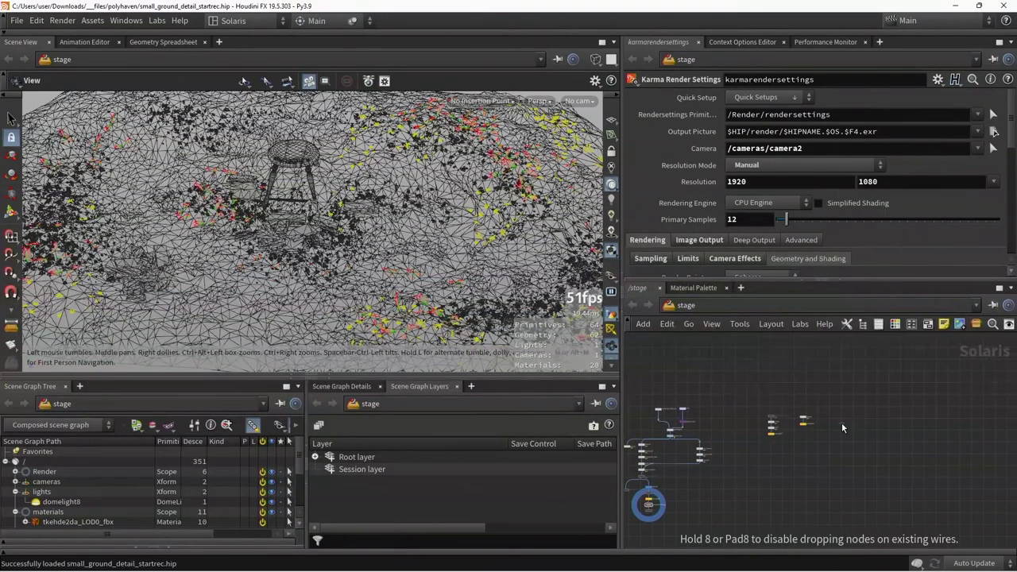
click(841, 422)
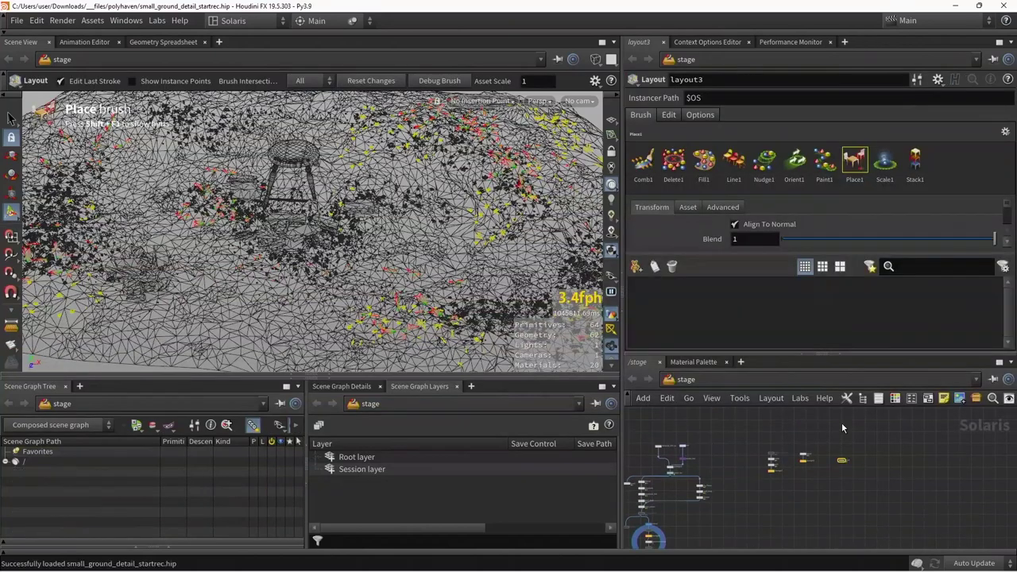
Step: Add a Solaris > Layout Asset Gallery pane tab
click(470, 386)
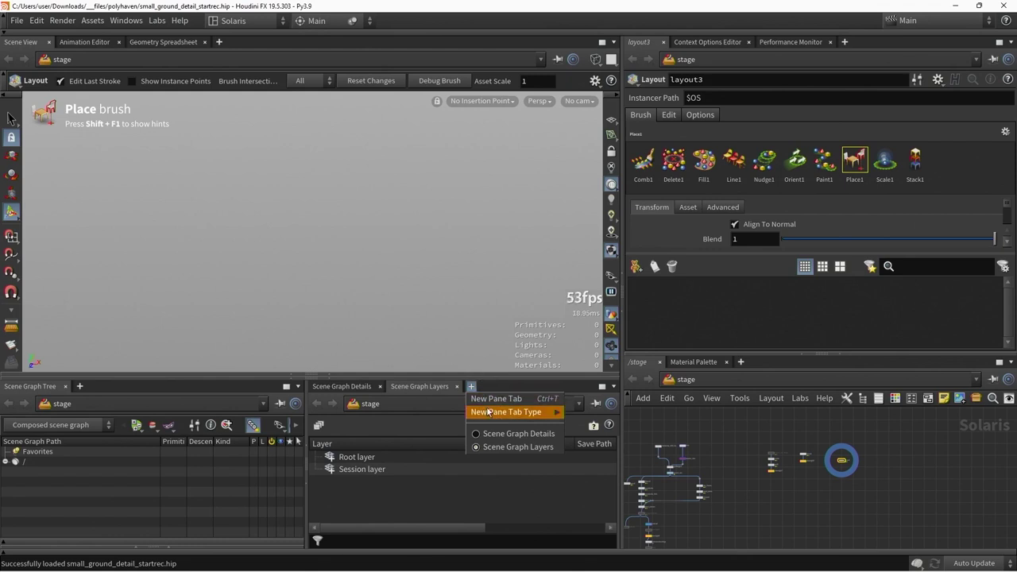
mouse_move(487, 409)
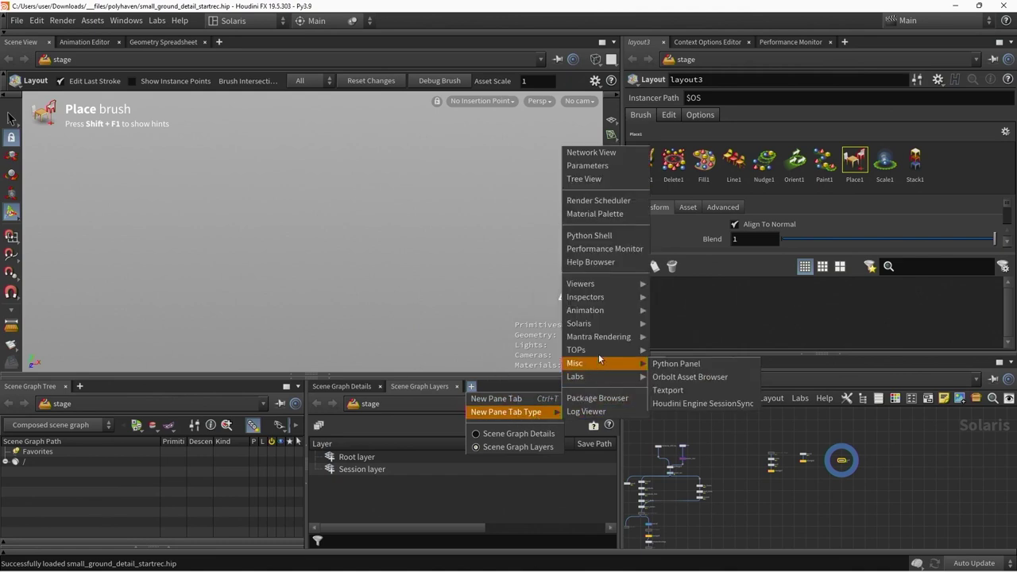
mouse_move(614, 324)
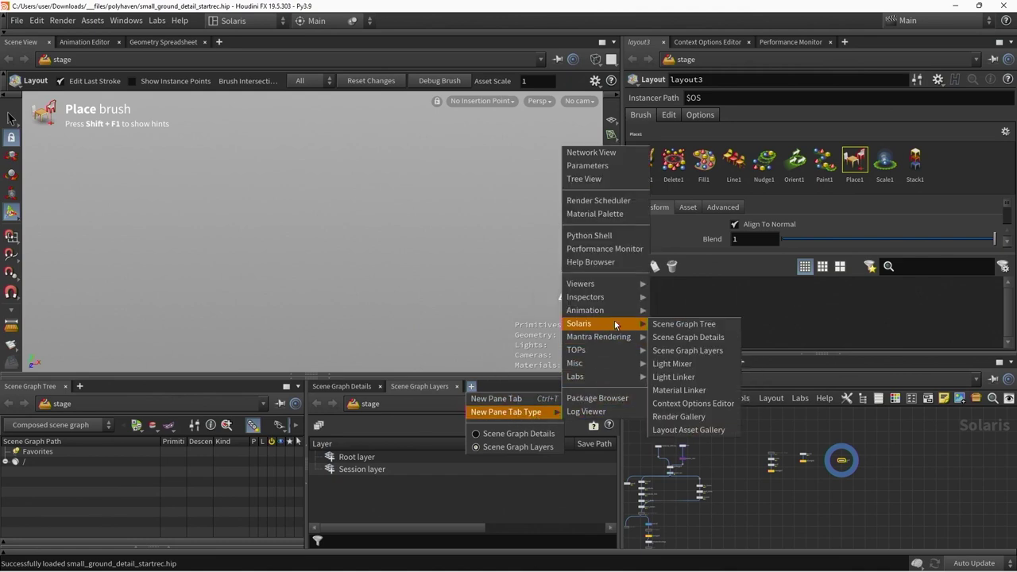
click(691, 429)
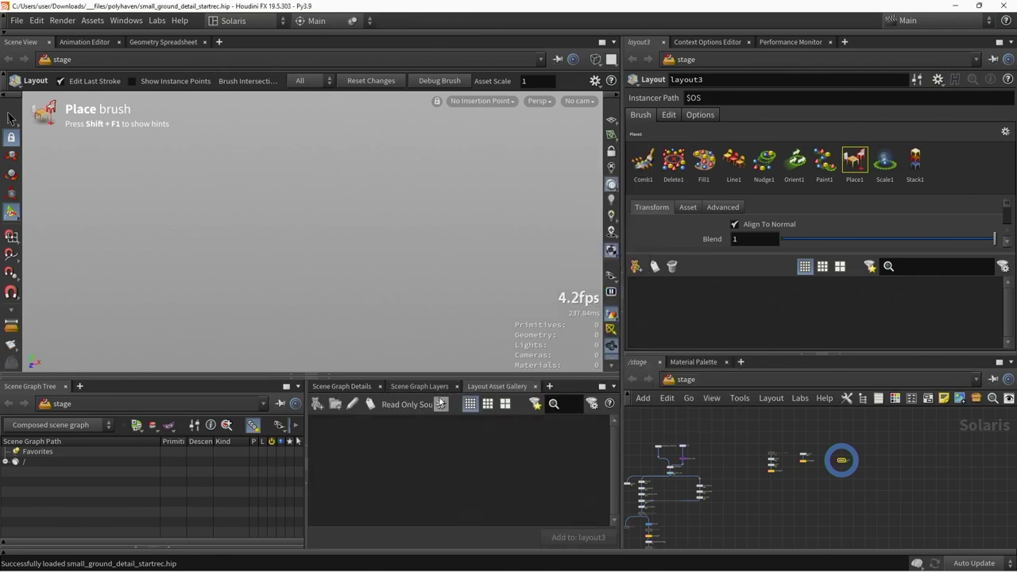
Step: Choose Open Asset Database File and browse to the polyhaven assets folder
click(440, 404)
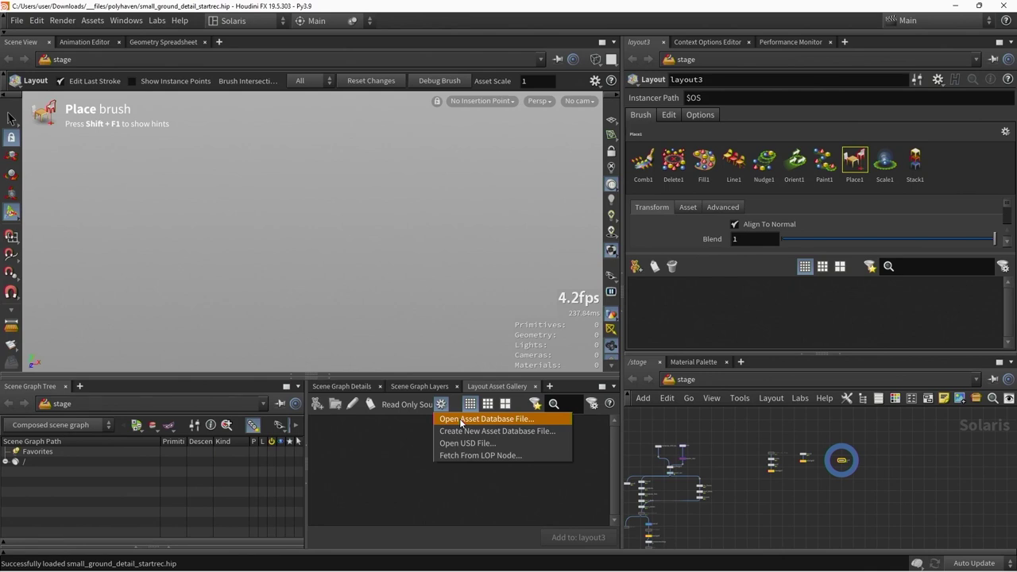
click(461, 419)
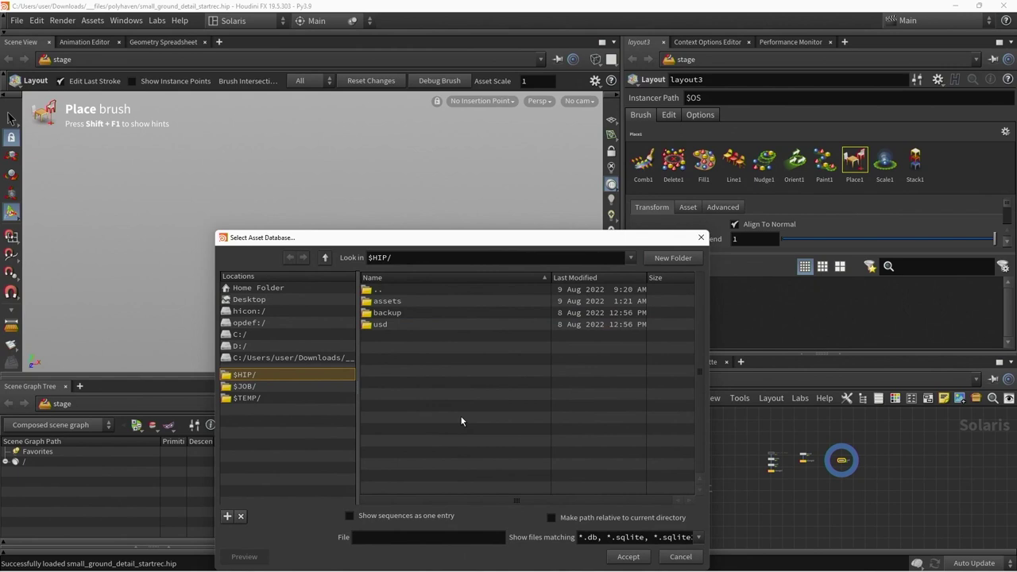
click(274, 333)
click(294, 358)
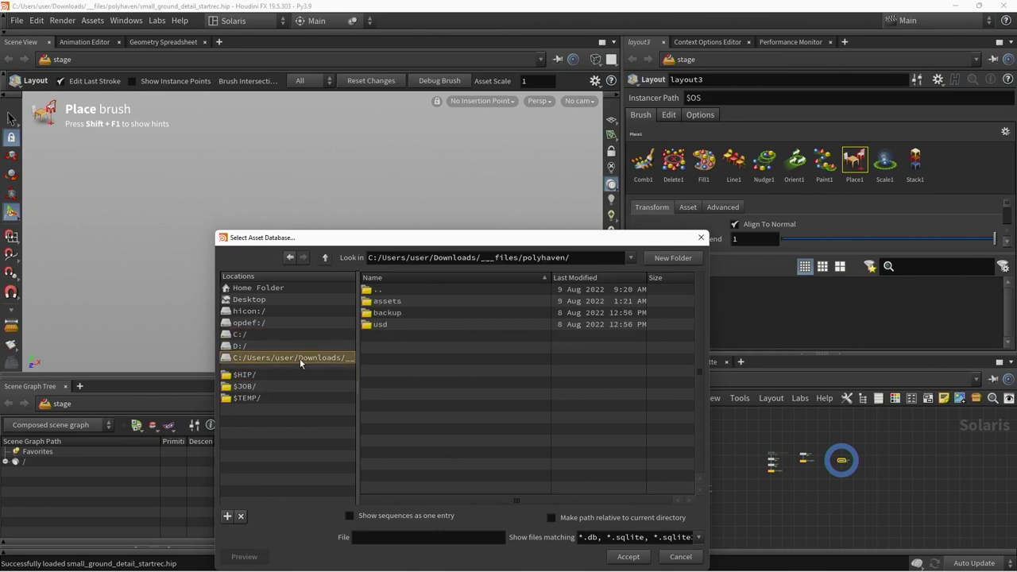
double_click(398, 324)
double_click(401, 299)
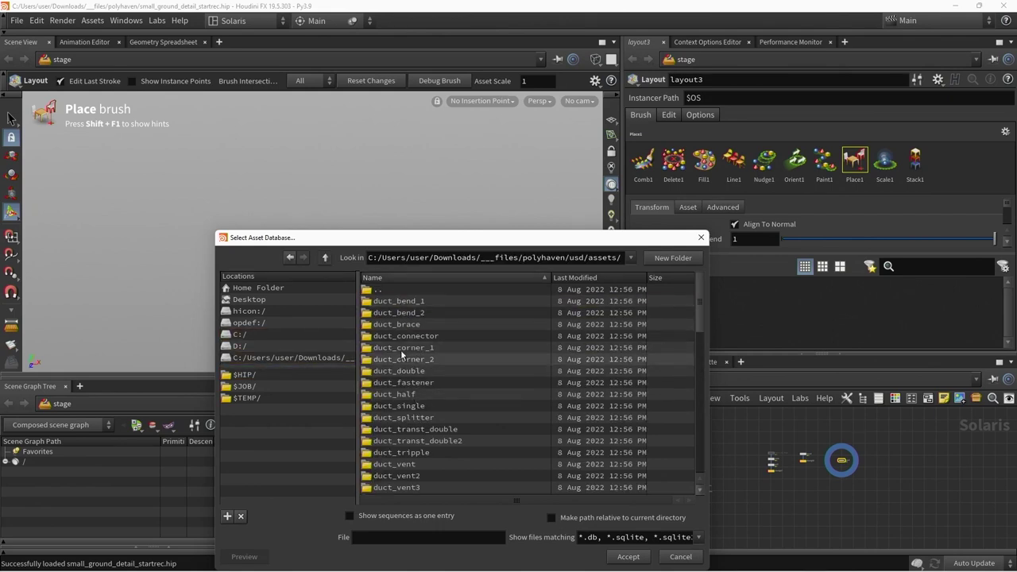
double_click(400, 289)
double_click(402, 289)
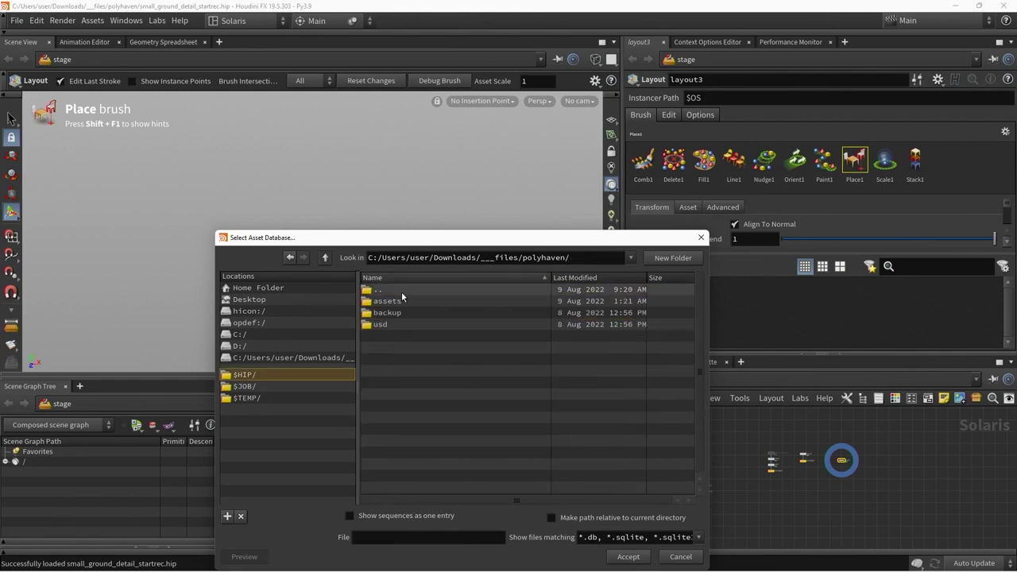
double_click(401, 300)
Step: Load the sorrel database and select all sorrel_01_a through sorrel_01_k thumbnails
double_click(393, 370)
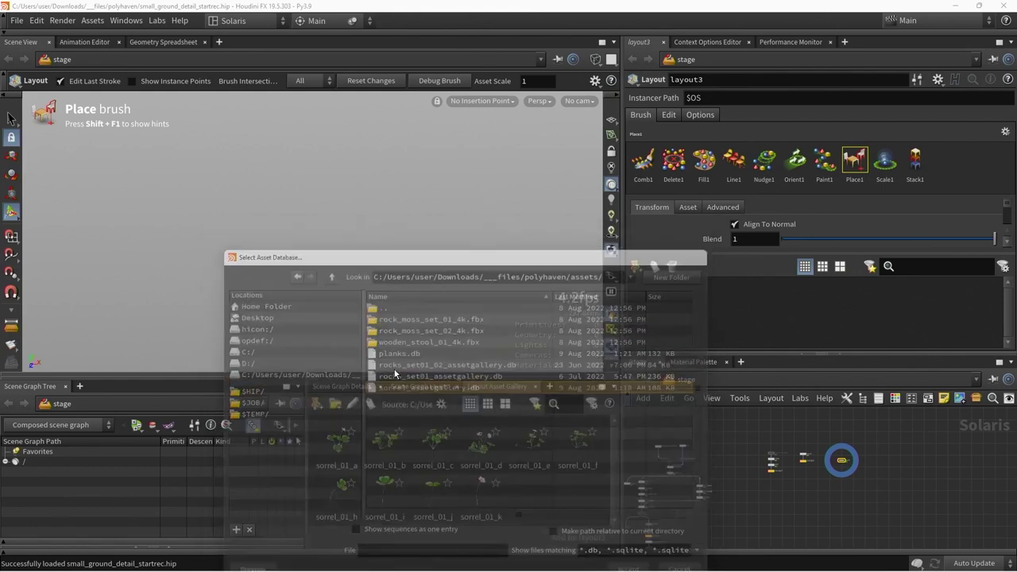
drag(549, 497, 318, 429)
scroll(738, 526, left, 5)
Step: Maximize the network editor, inspect inside componentgeometry2, and return to the stage network
key(ctrl+b)
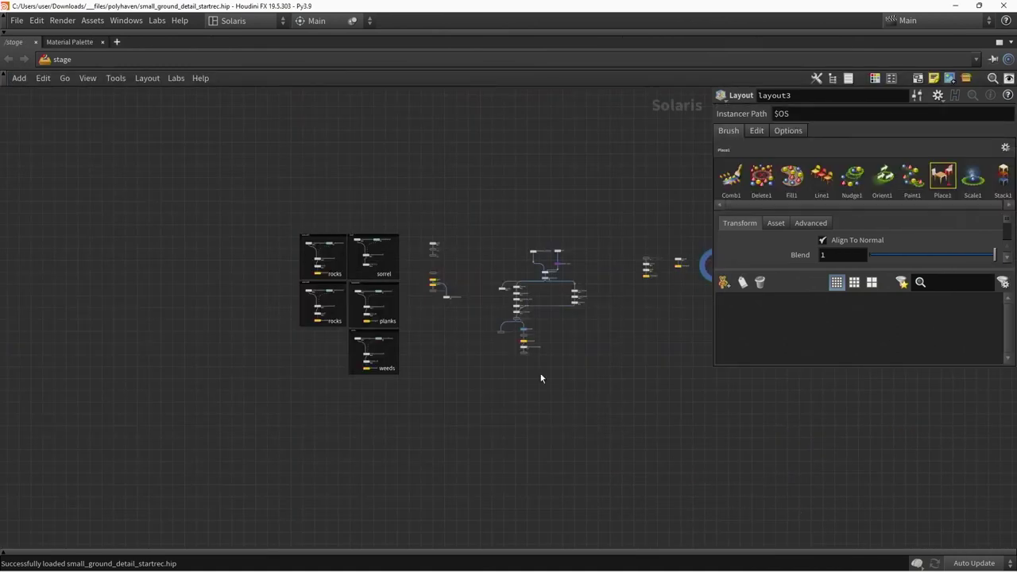
scroll(456, 427, up, 10)
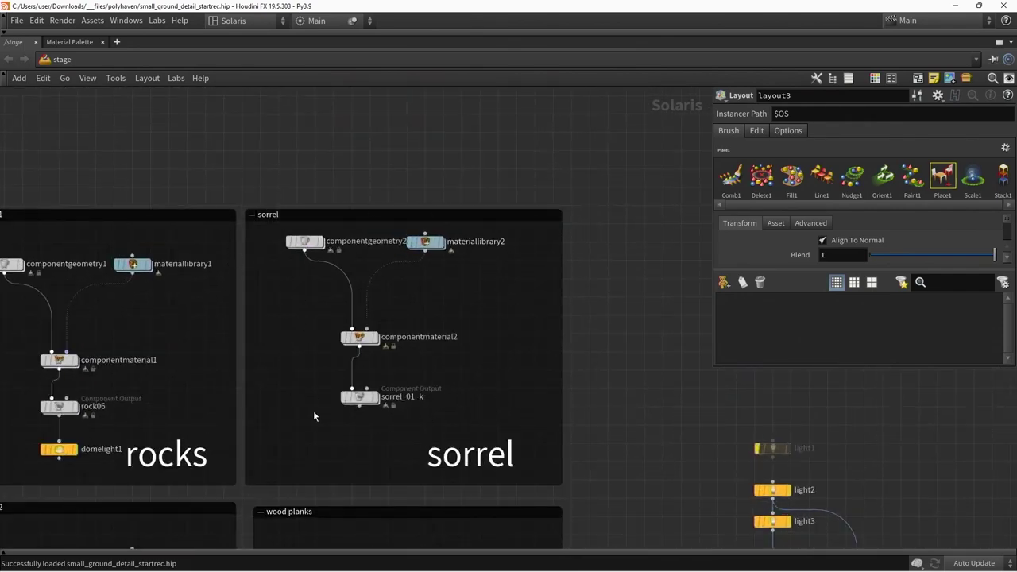
double_click(306, 242)
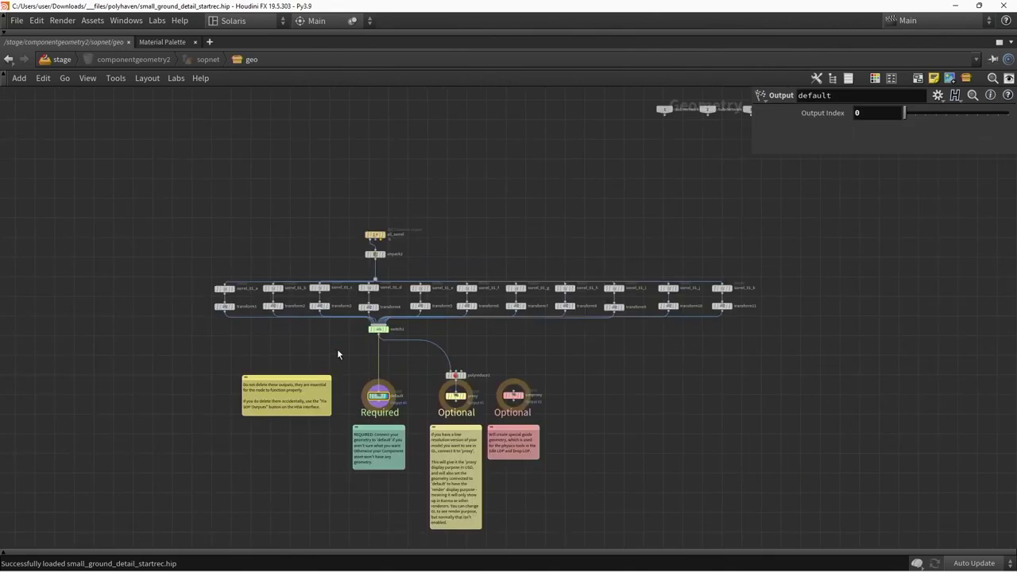
scroll(363, 372, up, 5)
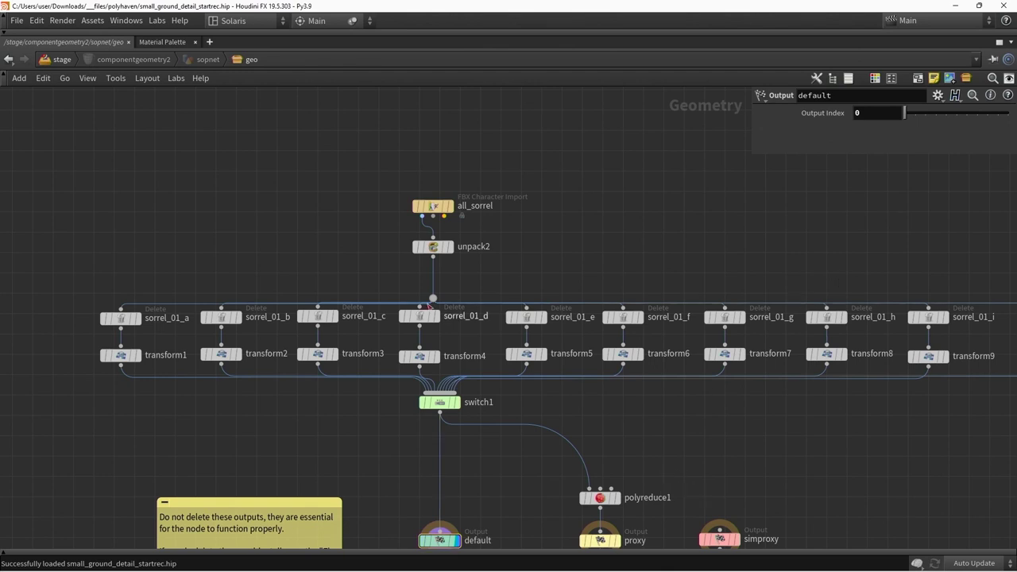
key(u)
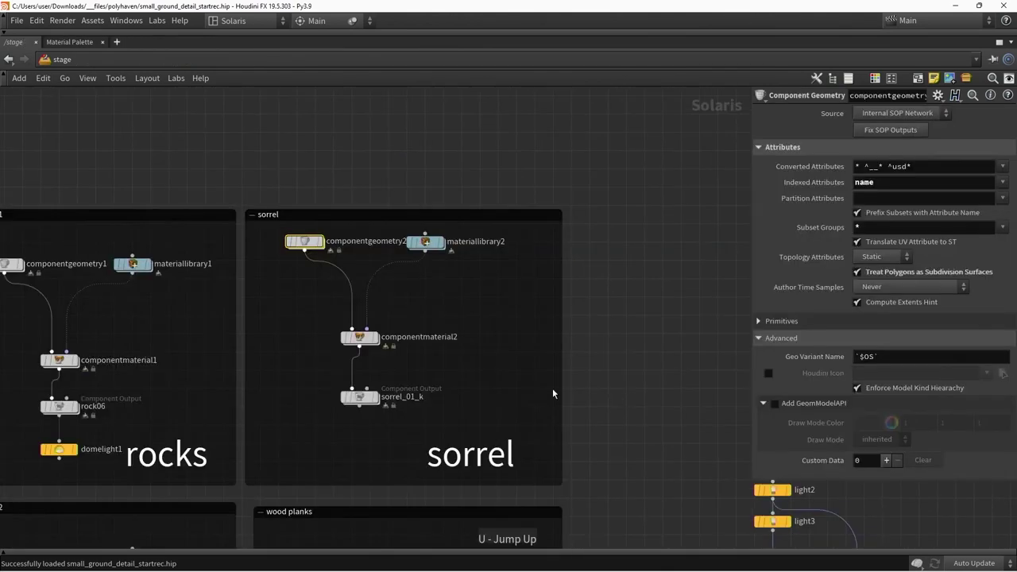
click(375, 371)
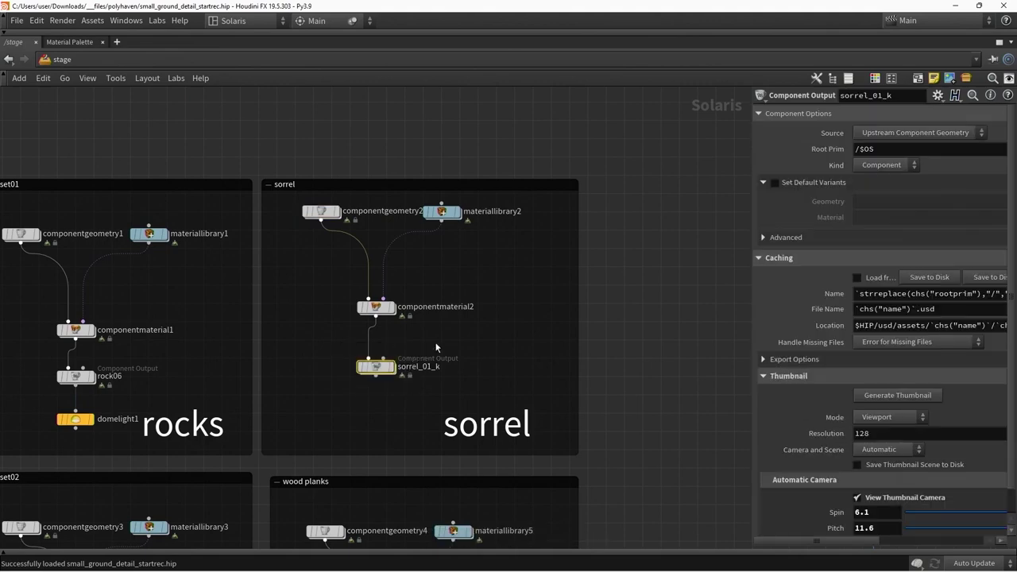
middle_drag(687, 381, 602, 312)
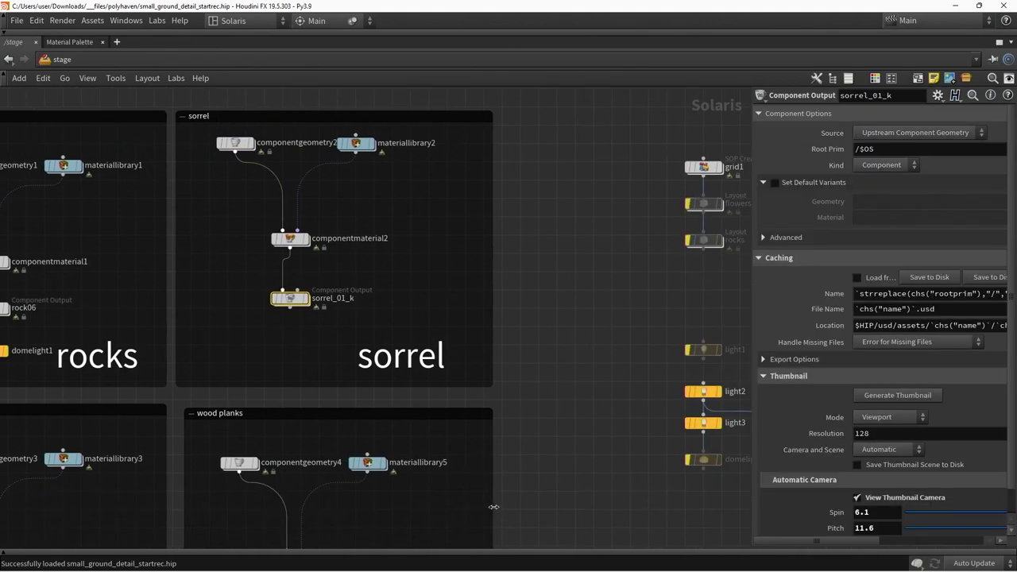
Step: Restore the full pane layout, clear the gallery selection, and select layout3
key(ctrl+b)
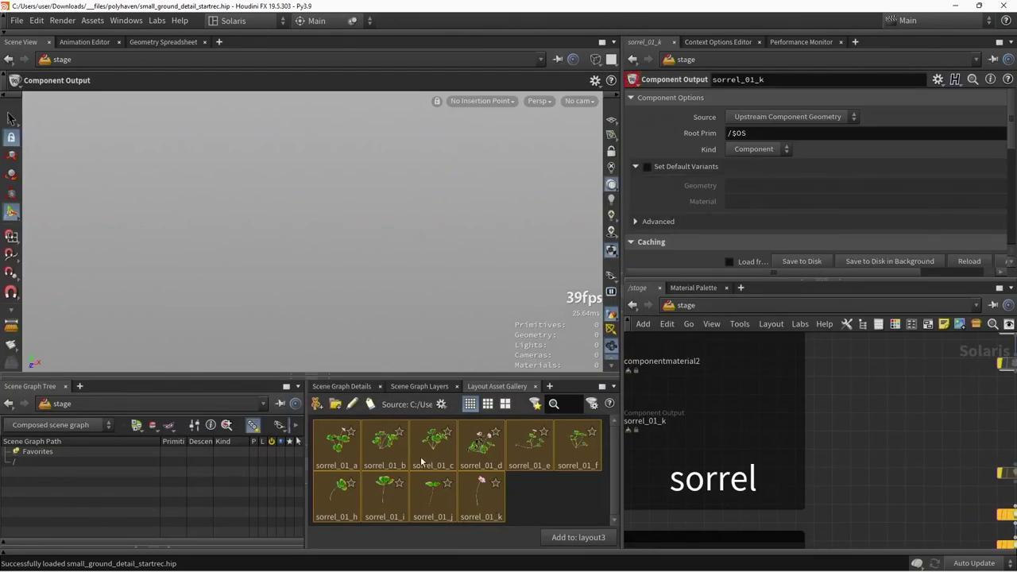
click(567, 499)
middle_drag(730, 419, 666, 424)
key(h)
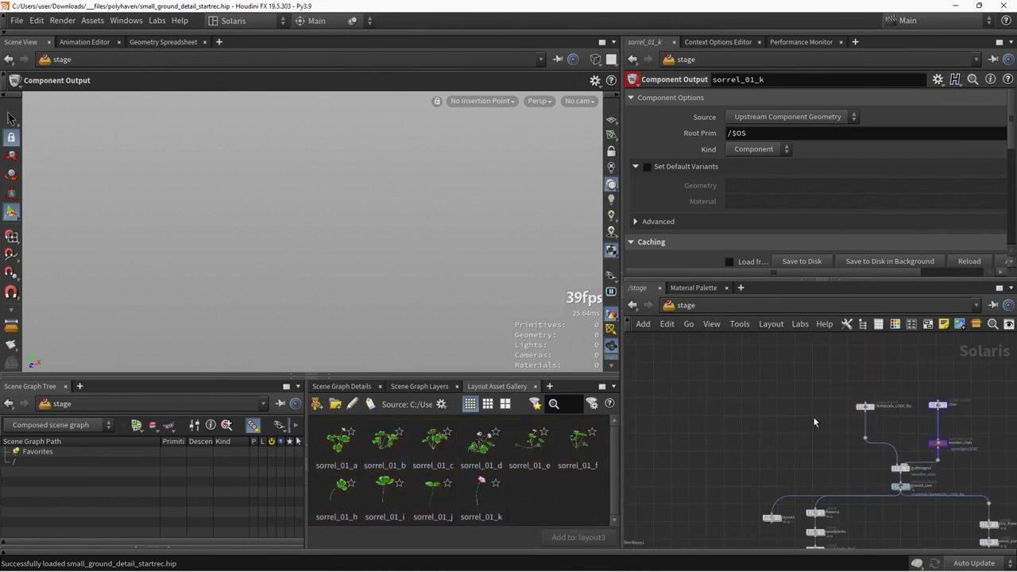
middle_drag(885, 425, 735, 424)
middle_drag(926, 402, 751, 407)
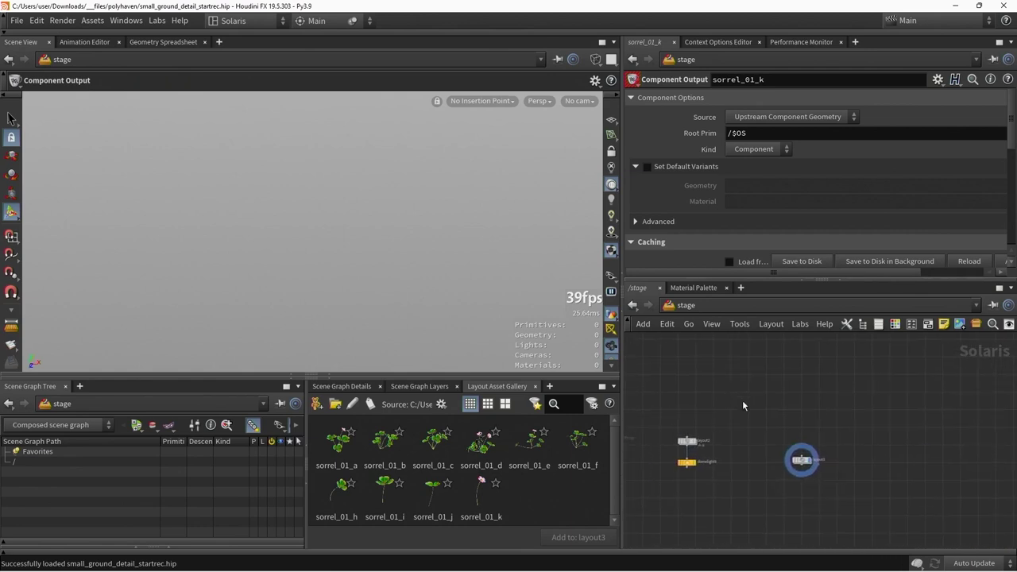
drag(761, 416, 864, 490)
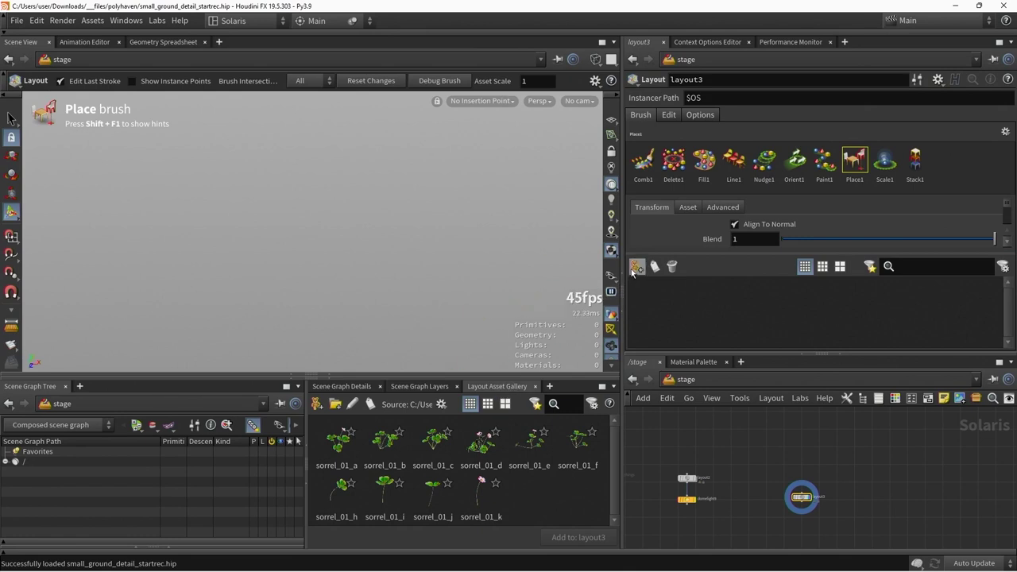
Step: Add all ten sorrel assets to layout3's asset list and collapse the network and bottom panes
click(636, 268)
drag(794, 201, 896, 320)
click(828, 43)
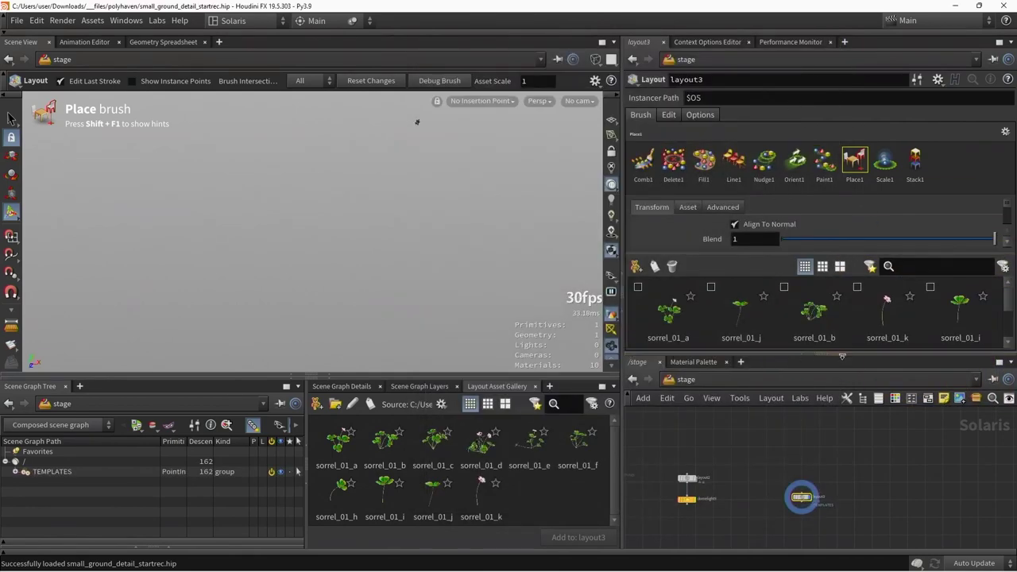
click(762, 356)
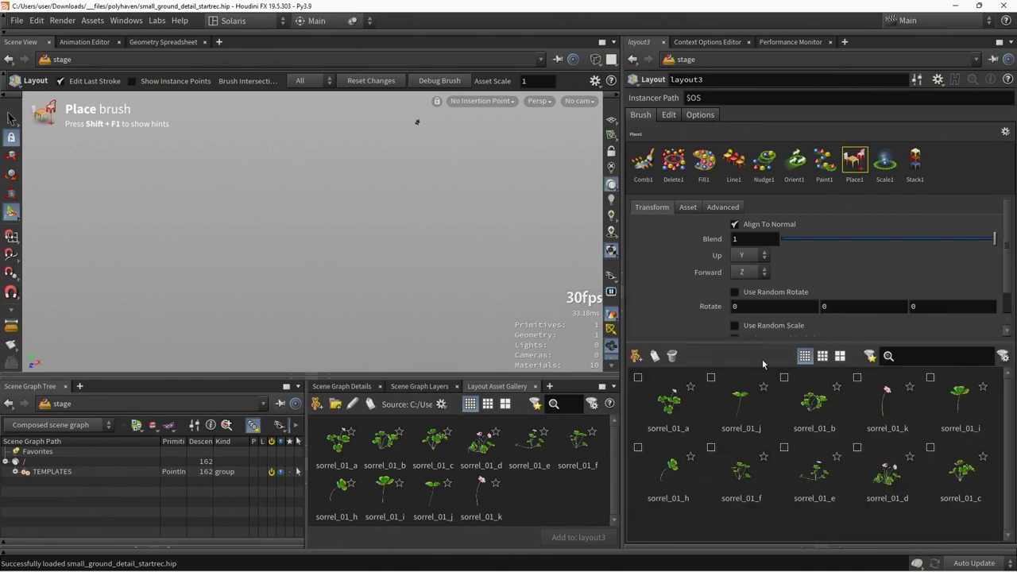
click(322, 378)
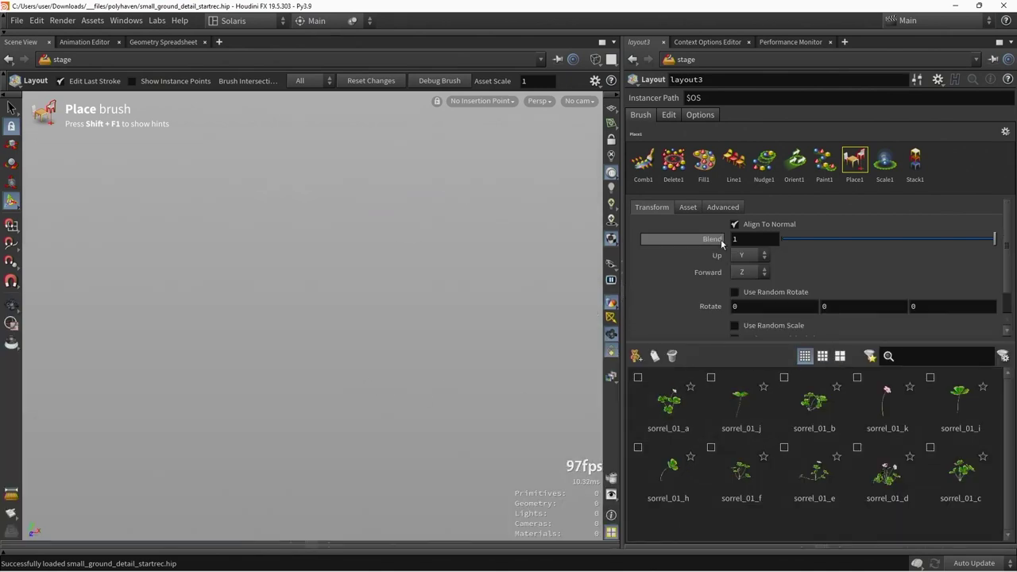
Step: Switch to the Paint brush and set Scatter Point Count Method to By Size
click(826, 163)
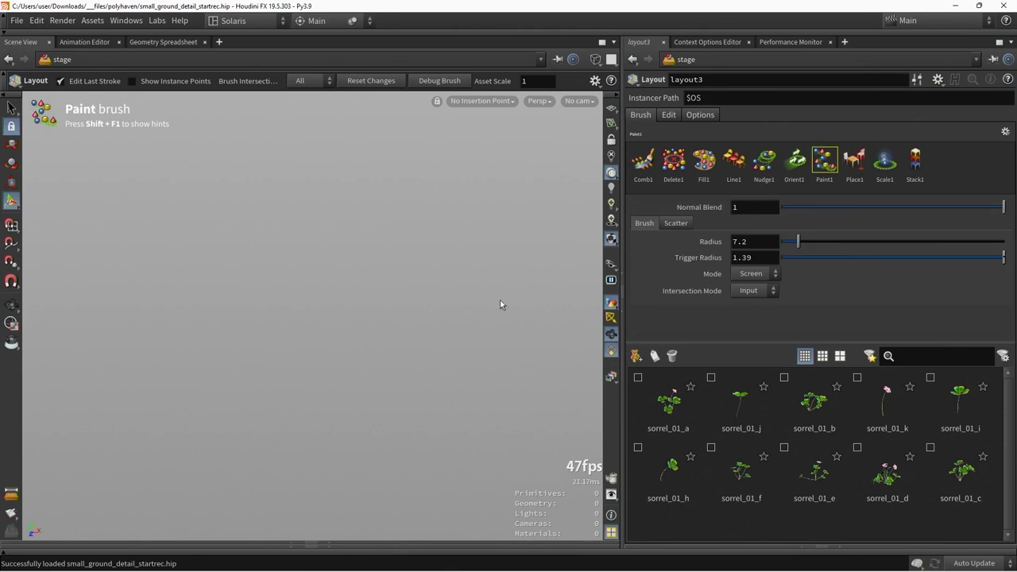
click(680, 223)
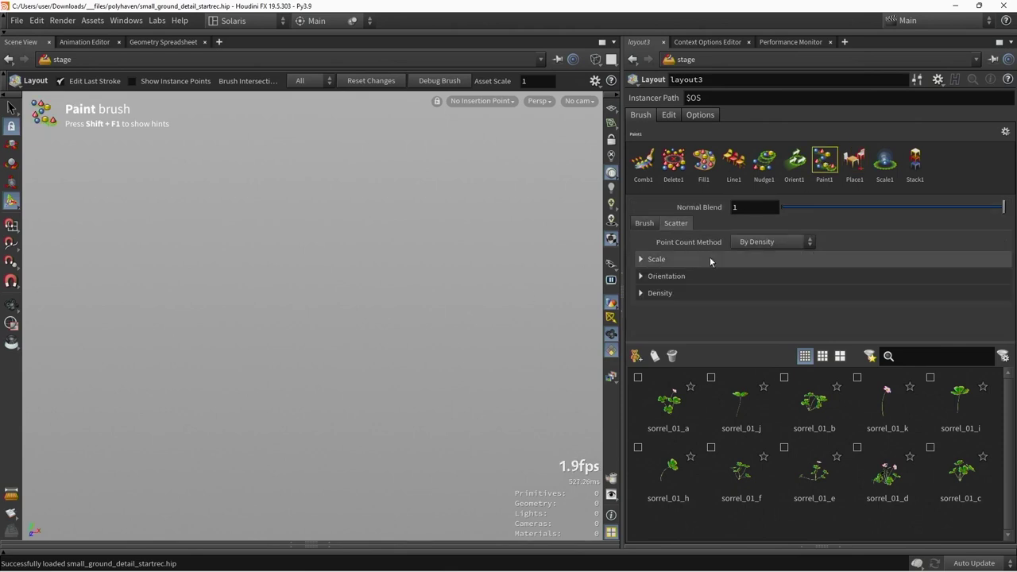
click(765, 242)
click(755, 253)
click(641, 259)
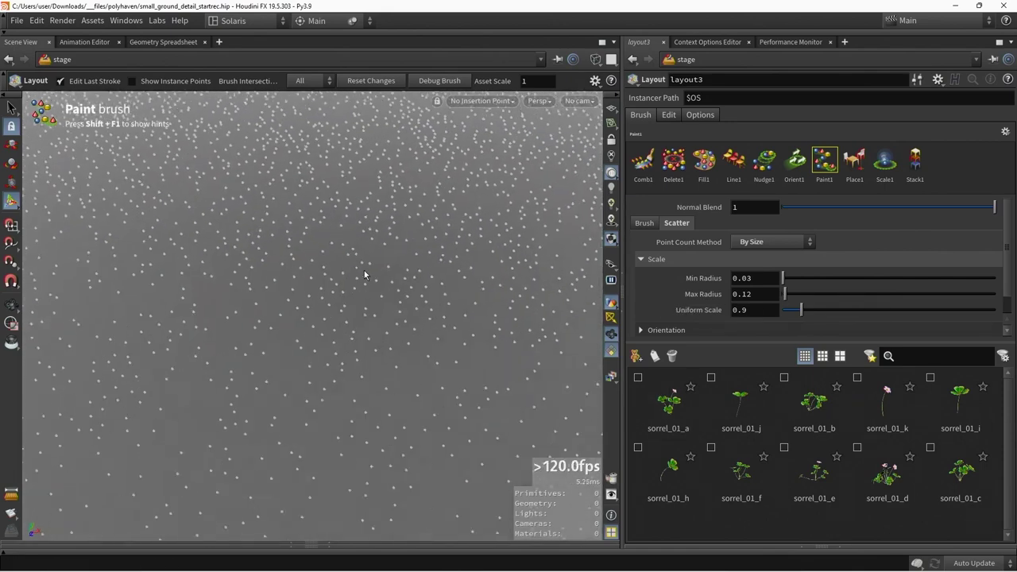
key(Escape)
key(Return)
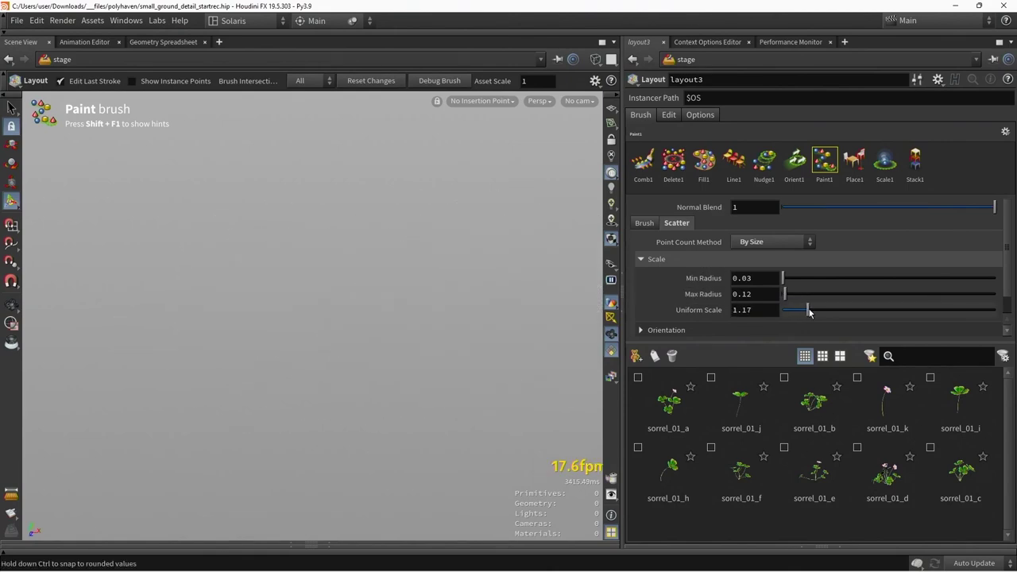
Step: Raise Uniform Scale to 1.37 and Max Radius to 0.9, checking the brush hints overlay
drag(810, 312, 812, 312)
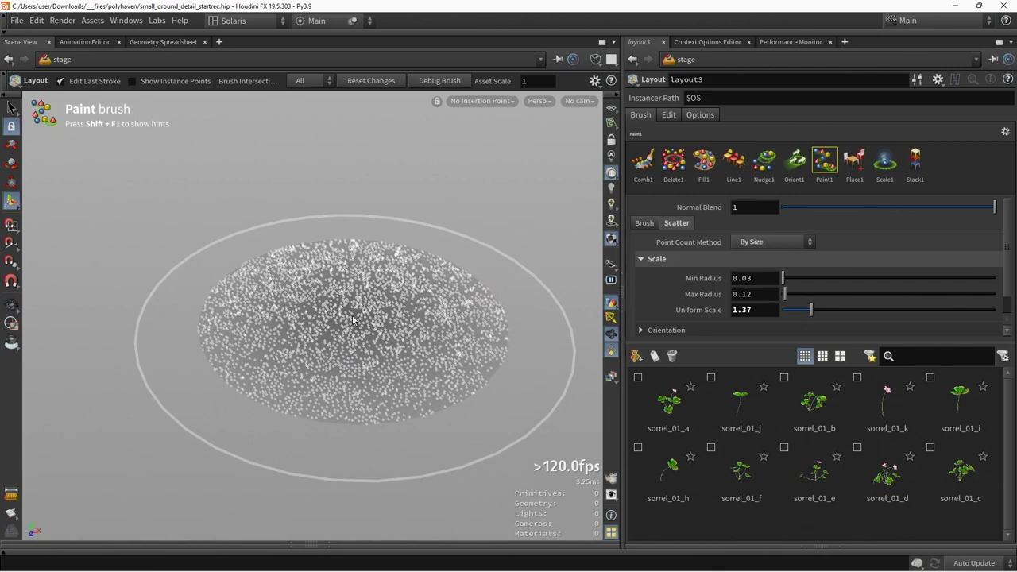
scroll(353, 320, down, 5)
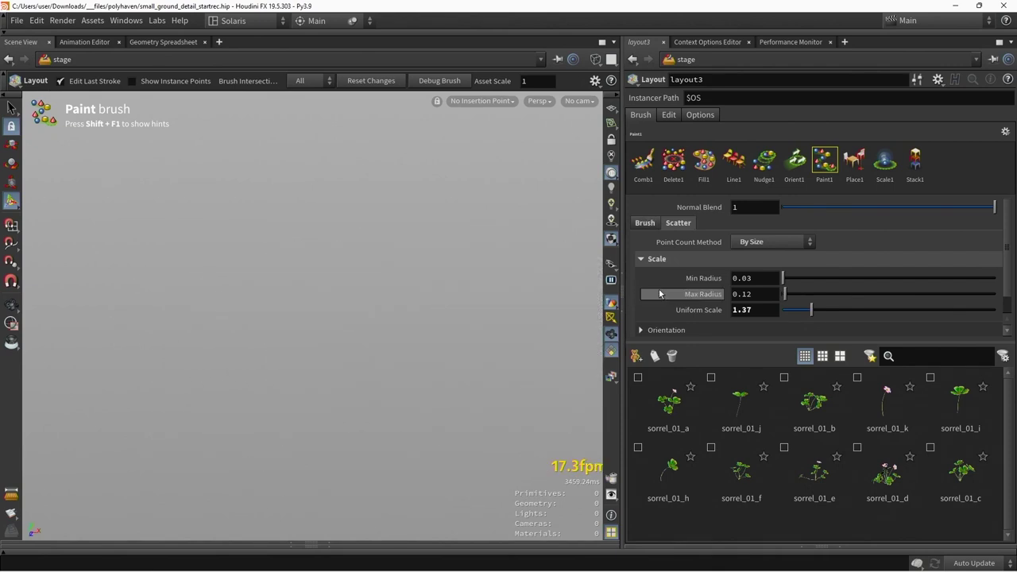
drag(784, 294, 800, 294)
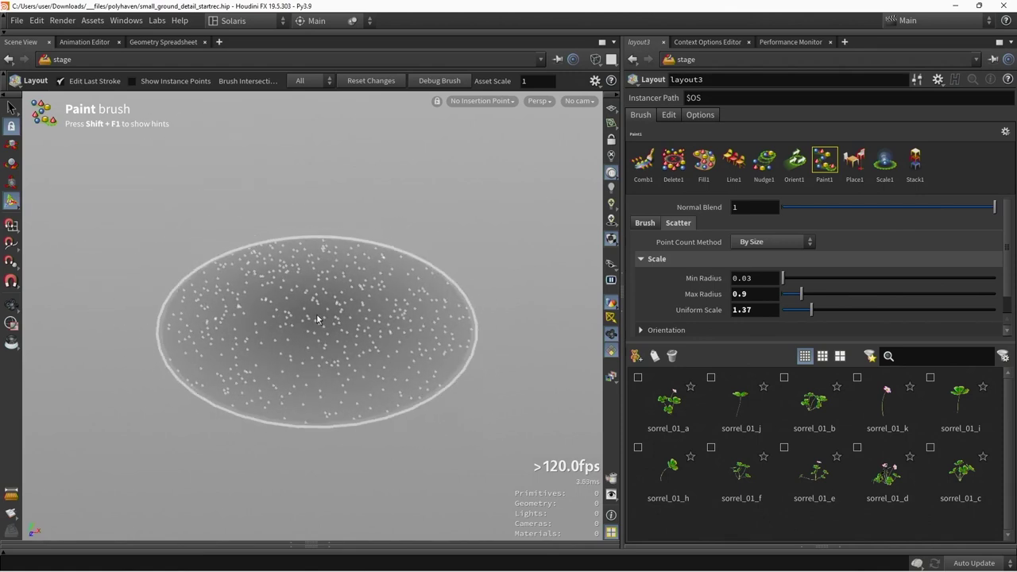
scroll(317, 319, up, 5)
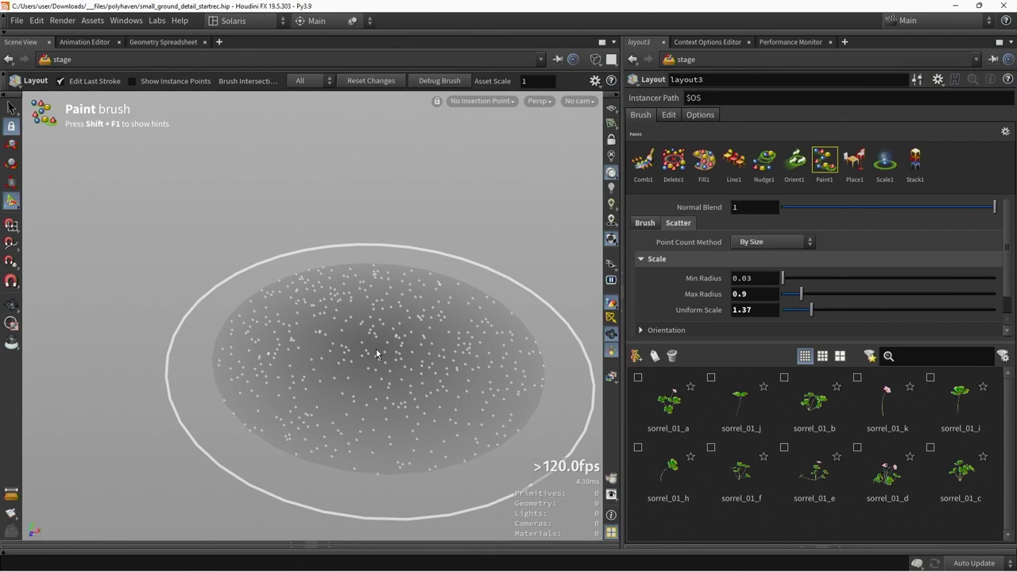
key(shift+F1)
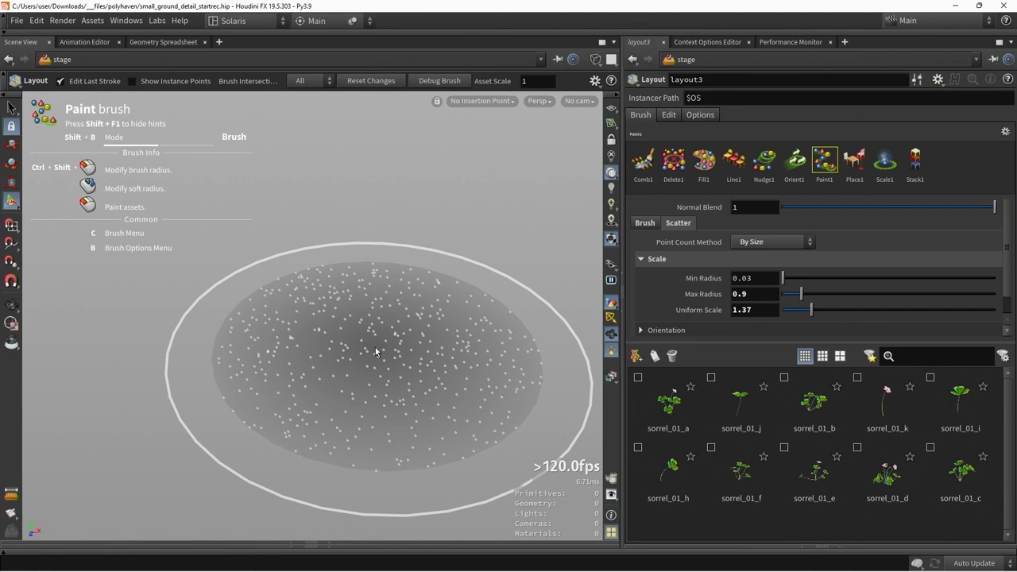
key(shift+F1)
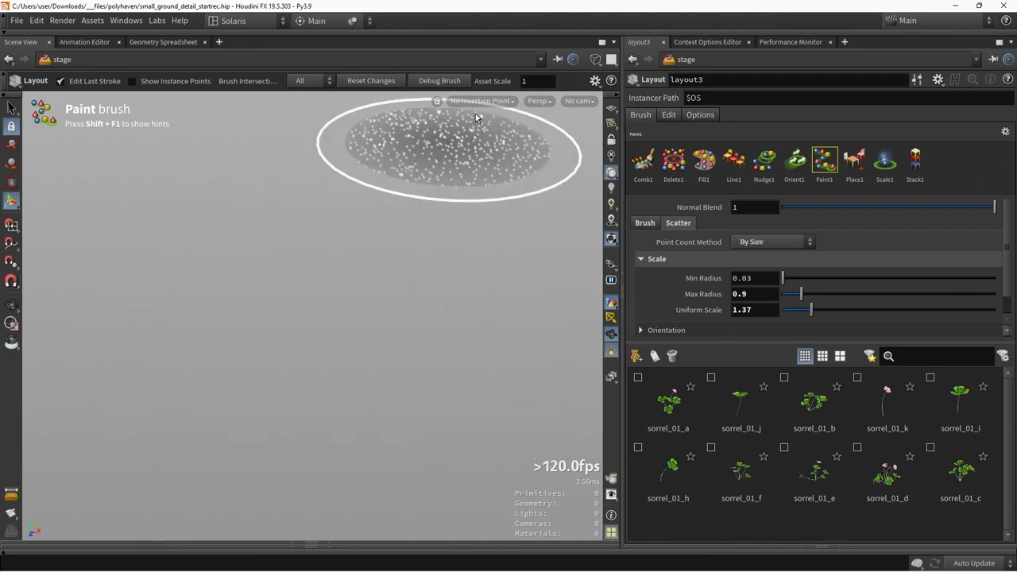
Step: Set Asset Scale to 10 and paint sorrel plants onto the ground
click(503, 83)
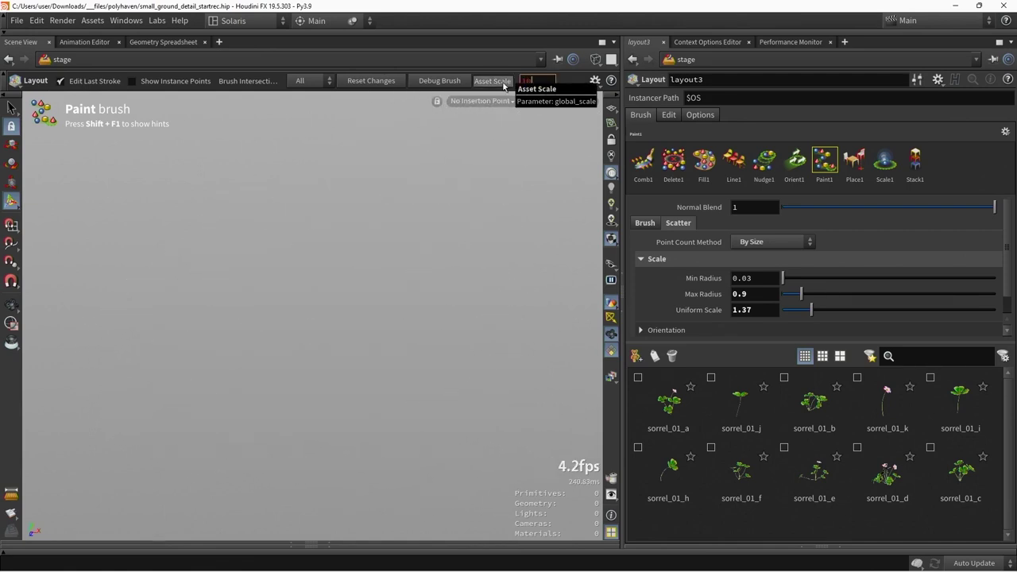
text(10)
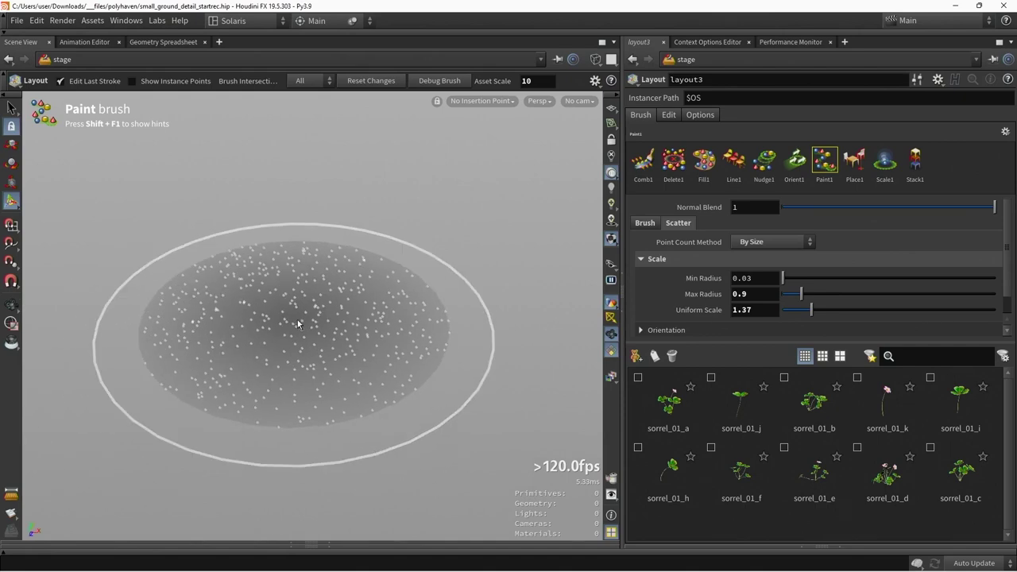
click(294, 320)
key(Escape)
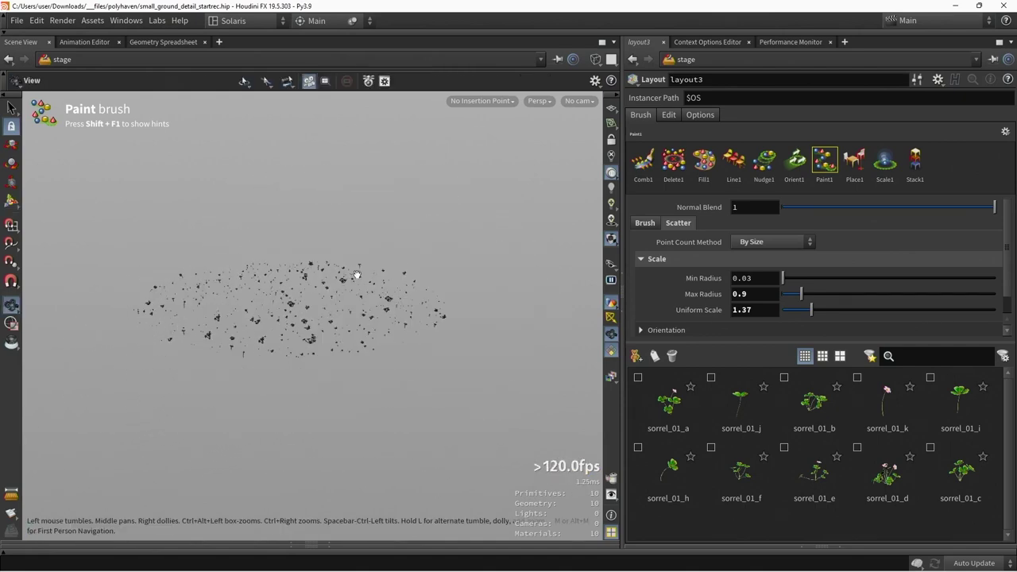
key(Return)
key(s)
drag(358, 297, 347, 380)
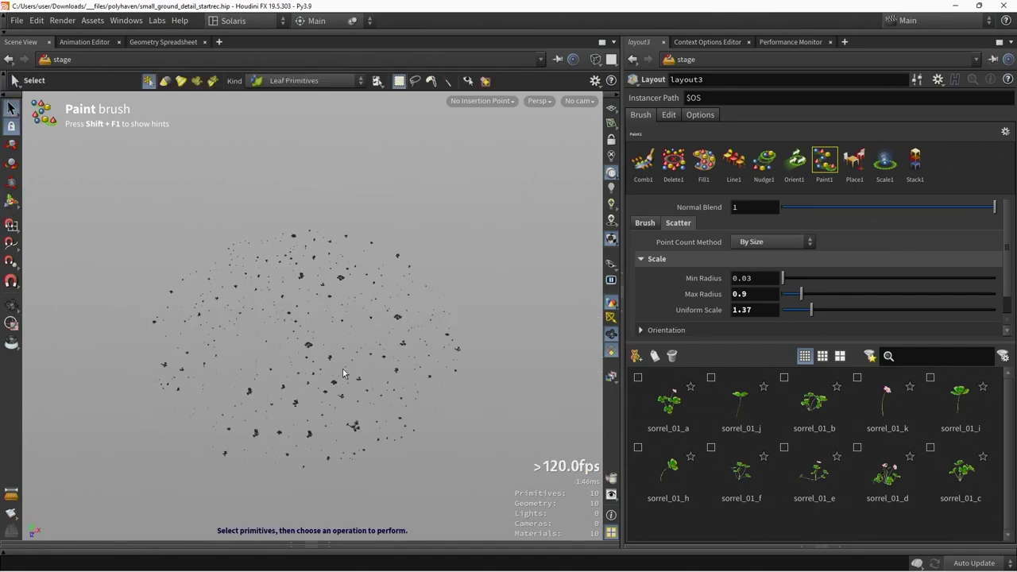
mouse_move(362, 355)
right_down()
mouse_move(295, 329)
mouse_move(277, 307)
right_up()
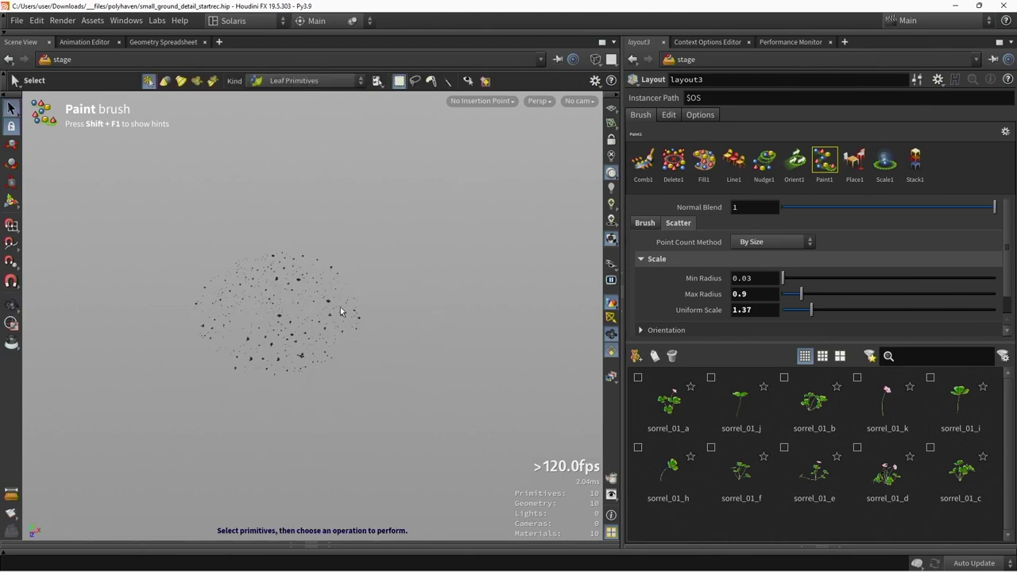
Step: Raise Max Radius to 1.12 and Uniform Scale to 1.57, painting and undoing a test stroke
click(807, 295)
click(818, 309)
key(Return)
mouse_move(385, 325)
mouse_down()
mouse_move(383, 298)
mouse_move(384, 342)
mouse_move(385, 328)
mouse_move(413, 308)
mouse_move(315, 295)
mouse_up()
key(ctrl+z)
scroll(398, 291, up, 3)
key(Tab)
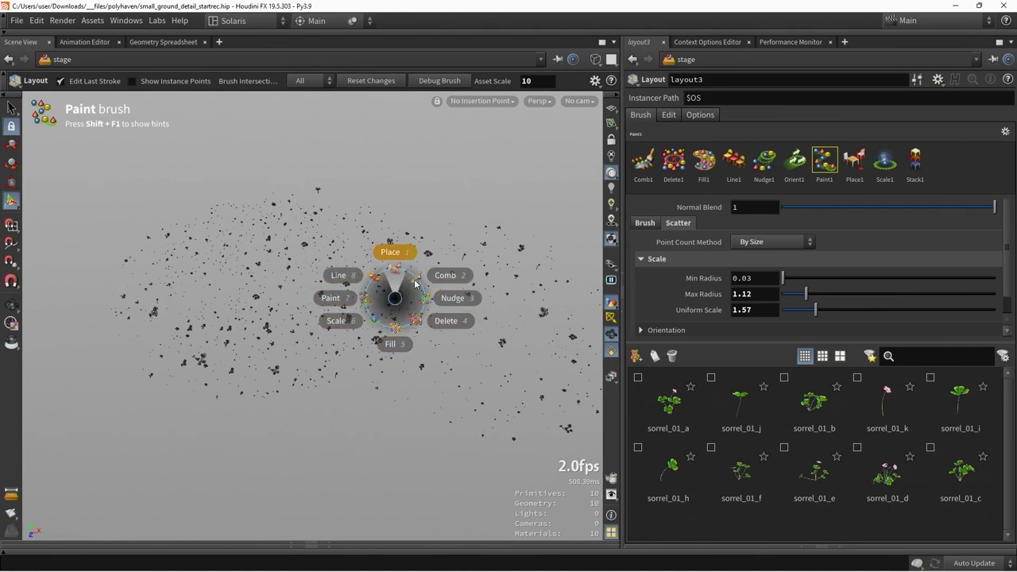
Step: Pick the Comb brush, set Radius to 91, and bring back the lower-right /stage network pane
click(444, 276)
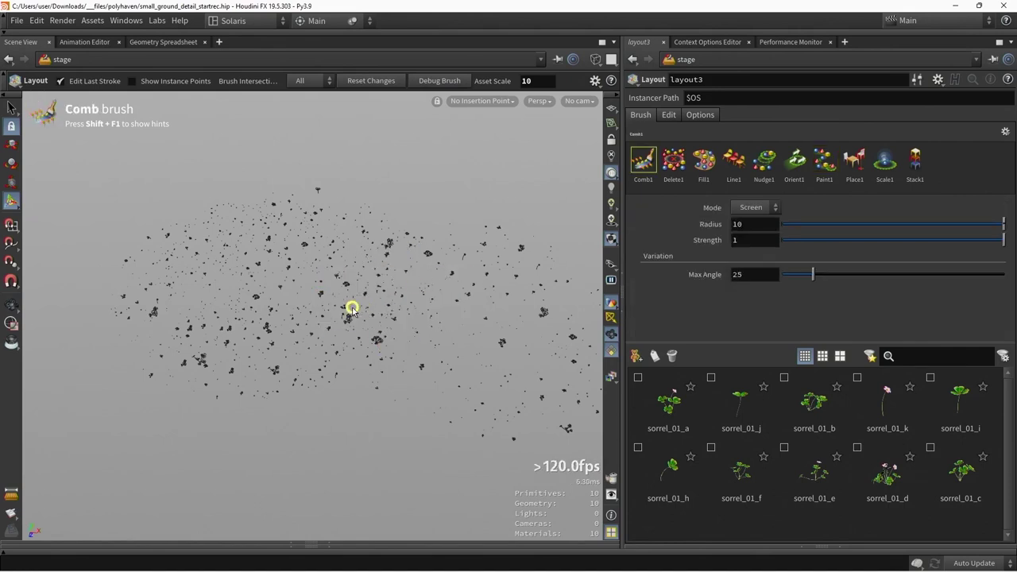
scroll(387, 316, up, 3)
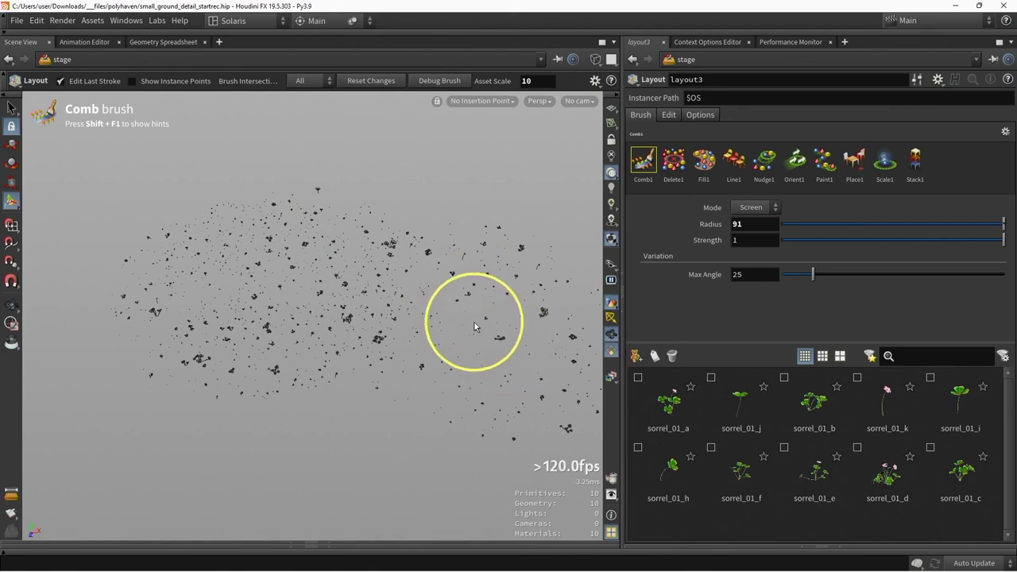
key(s)
alt+middle_drag(466, 340, 365, 341)
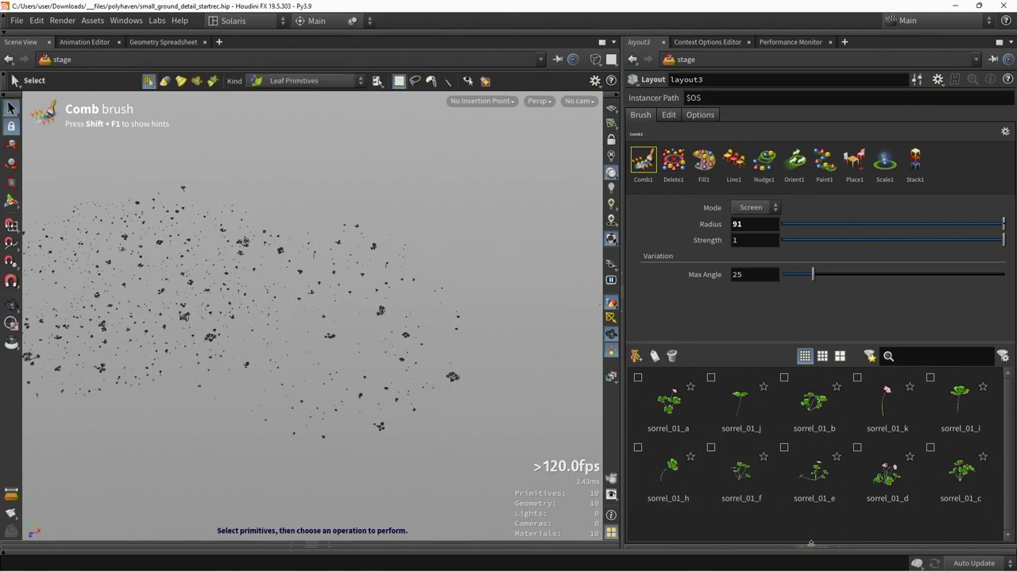
click(810, 544)
middle_drag(862, 478, 785, 447)
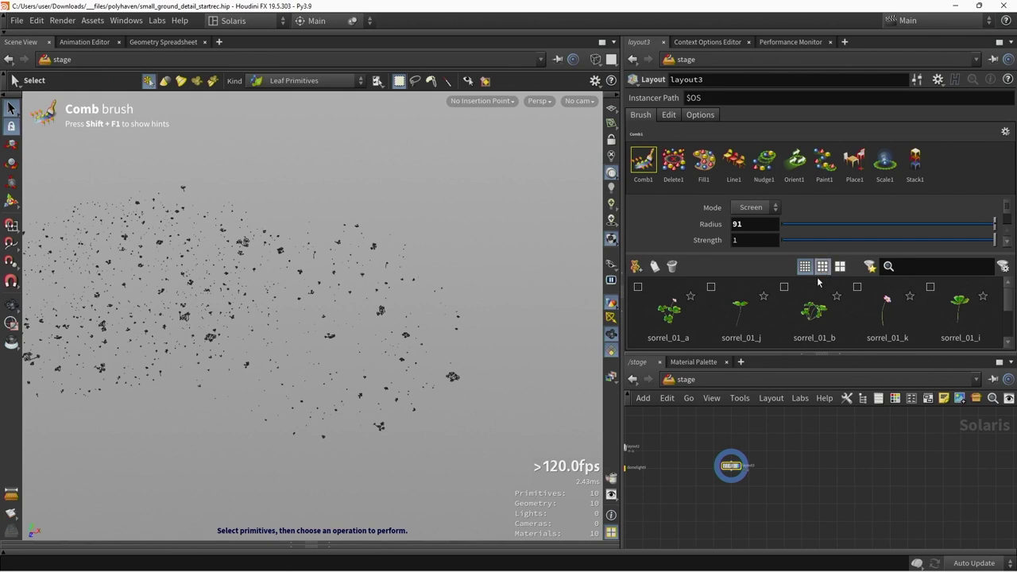
Step: Float the Asset Gallery and load the planks asset database
drag(793, 355, 793, 444)
click(650, 302)
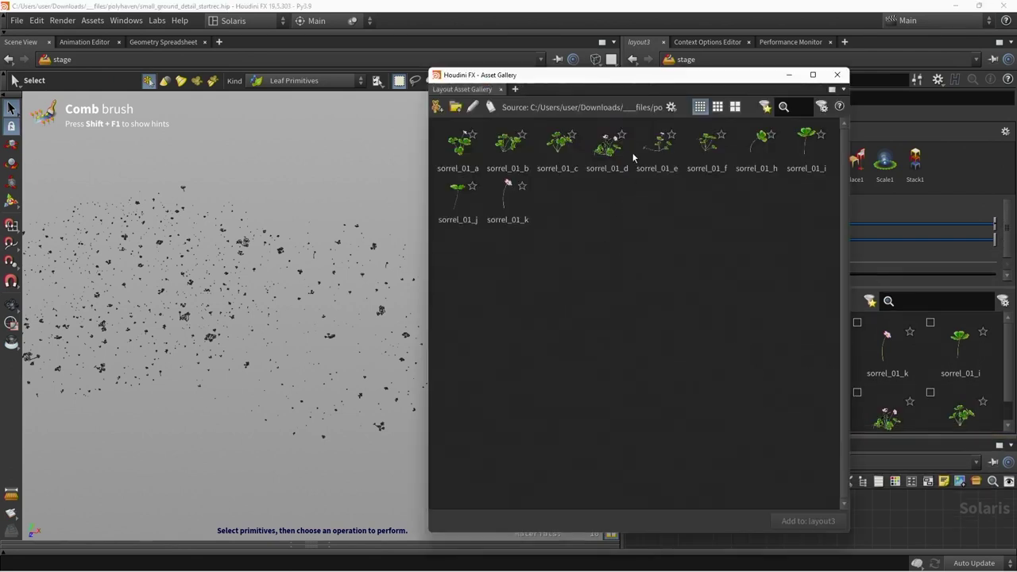
click(671, 107)
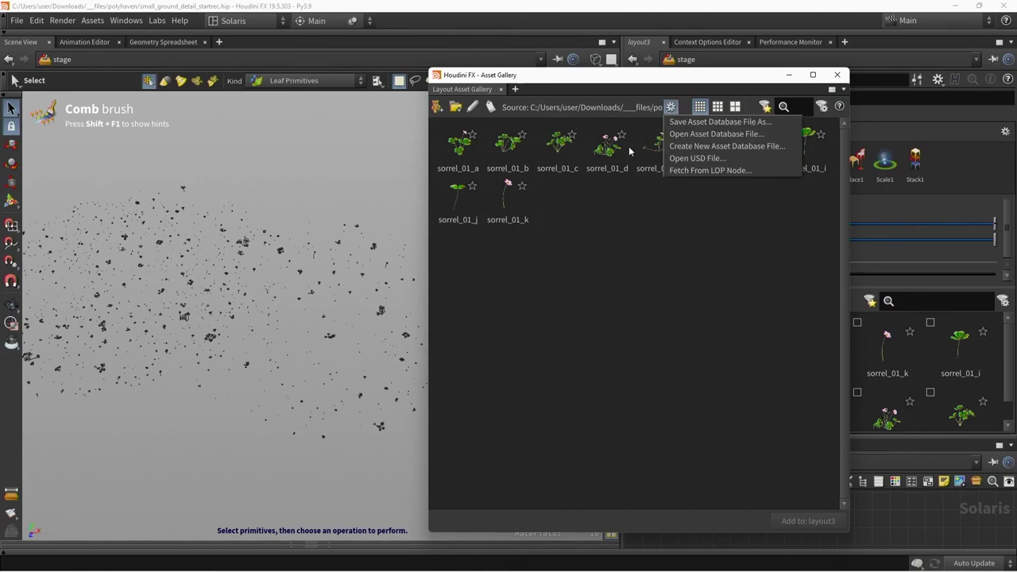
click(715, 134)
double_click(437, 336)
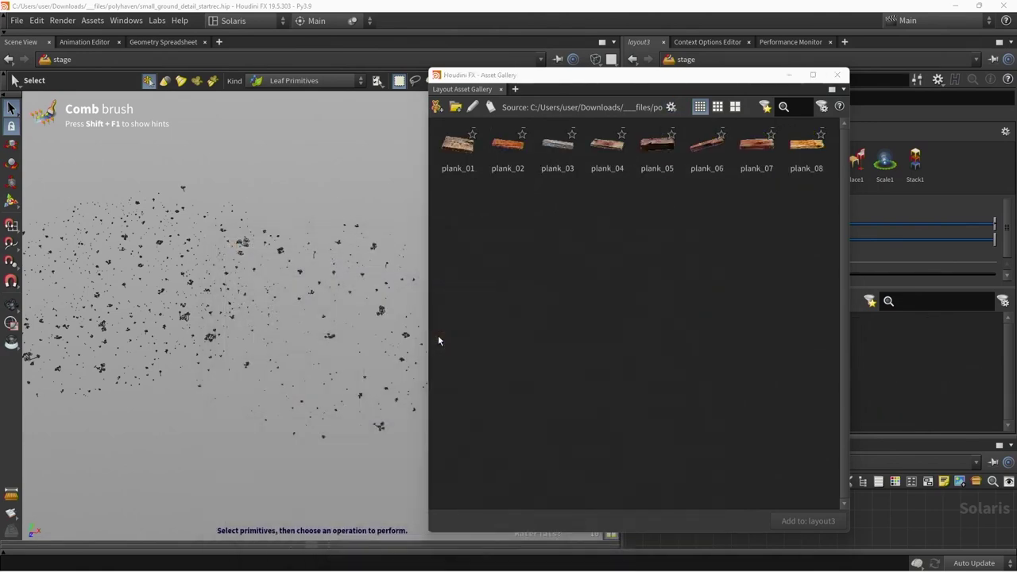
Step: Drag plank_01 through plank_08 into layout3's asset list and close the gallery
drag(803, 195, 437, 127)
drag(450, 154, 887, 397)
click(838, 77)
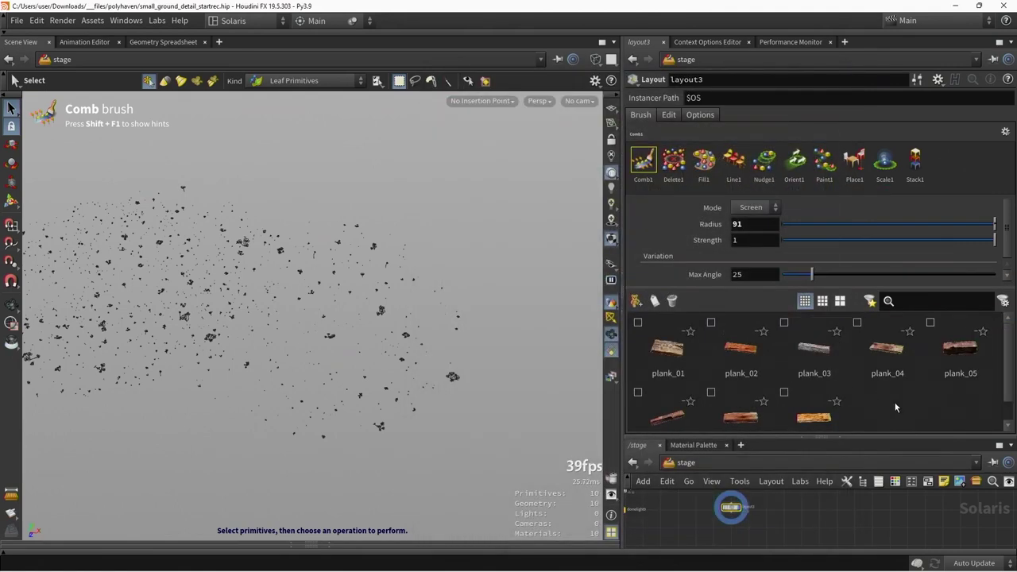
drag(950, 409, 810, 349)
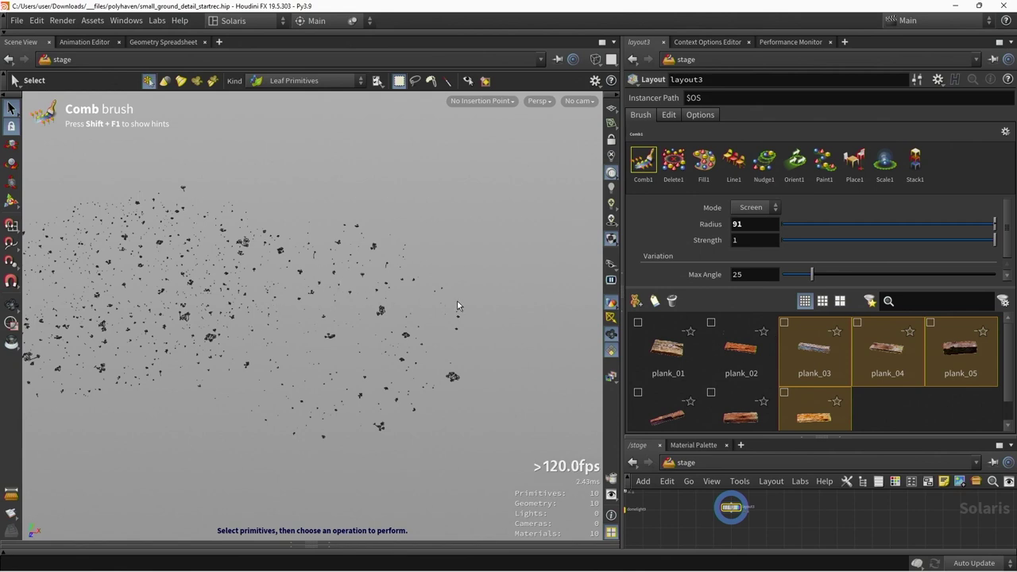
alt+drag(466, 305, 402, 297)
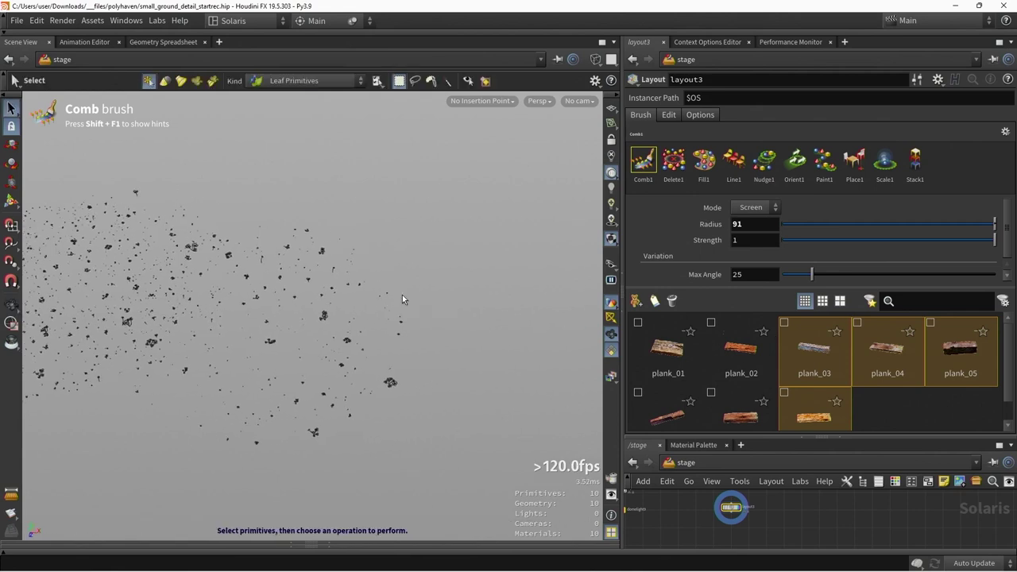
Step: Switch to the Stack brush, stack planks, and set Padding to 0.24
click(925, 162)
mouse_move(504, 291)
alt+mouse_down()
mouse_move(512, 285)
mouse_move(412, 263)
alt+mouse_up()
alt+drag(421, 311, 445, 310)
click(441, 321)
click(507, 321)
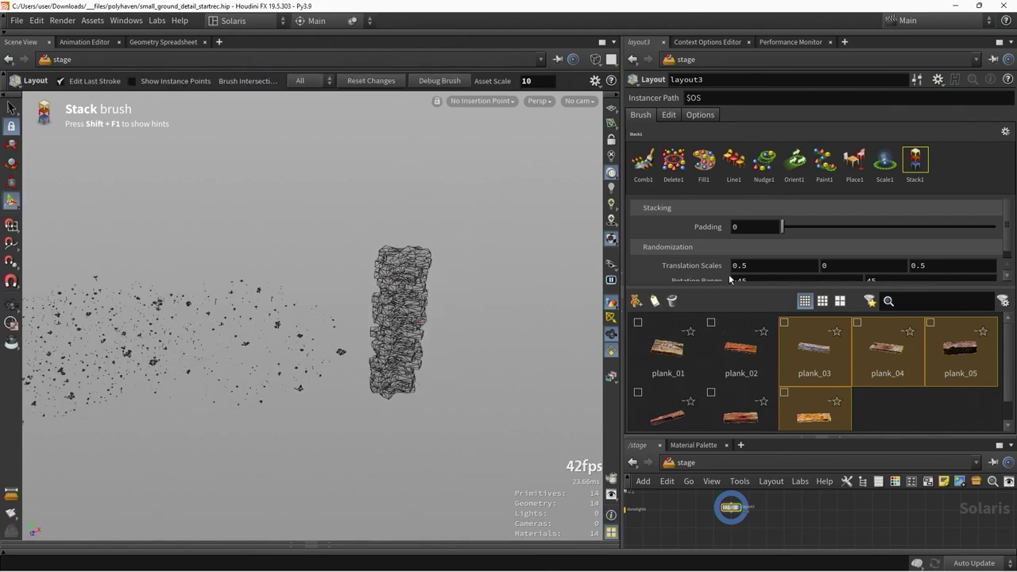
drag(735, 288, 739, 330)
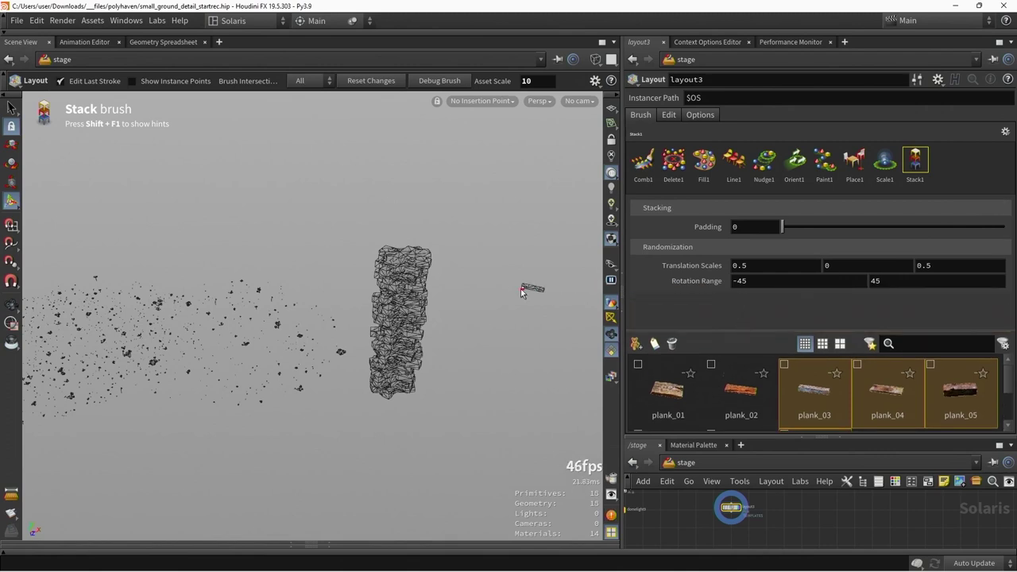
alt+right_drag(521, 292, 474, 304)
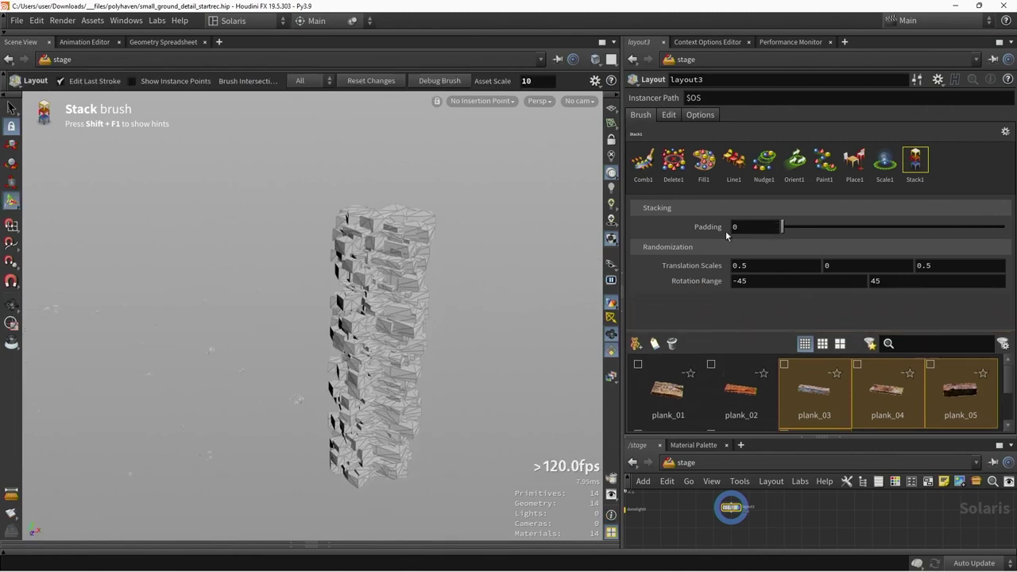
middle_drag(744, 223, 901, 226)
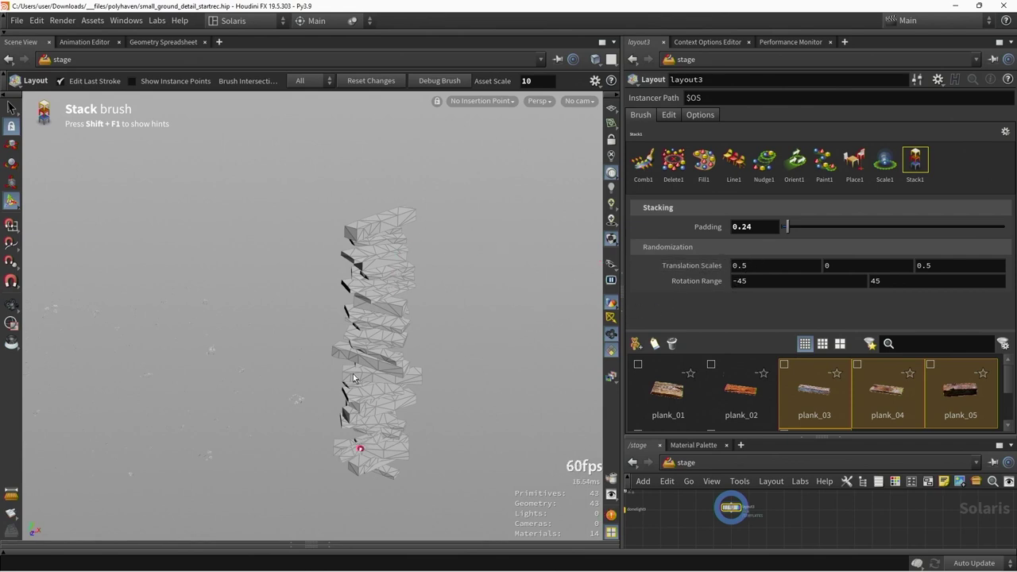
Step: Zero the Translation Scales and Rotation Range, then save as permanent defaults
click(748, 266)
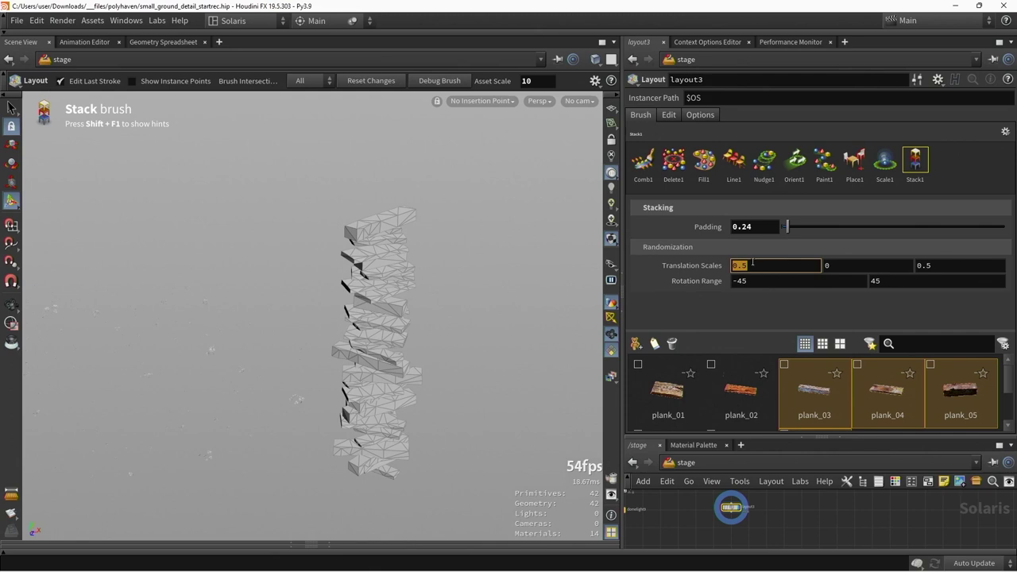
middle_drag(753, 264, 759, 270)
key(Tab)
key(Tab)
text(0)
key(Return)
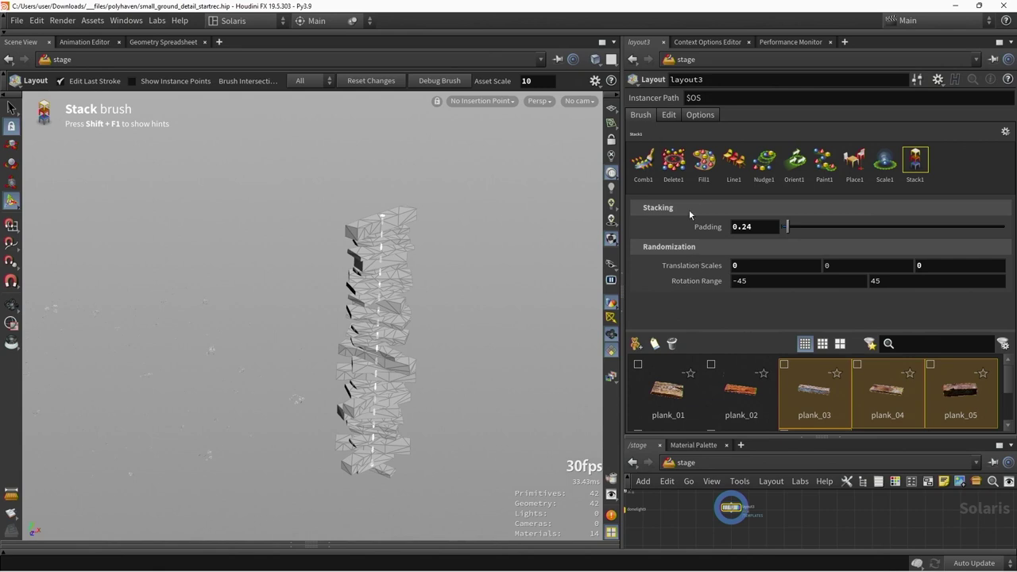
key(Tab)
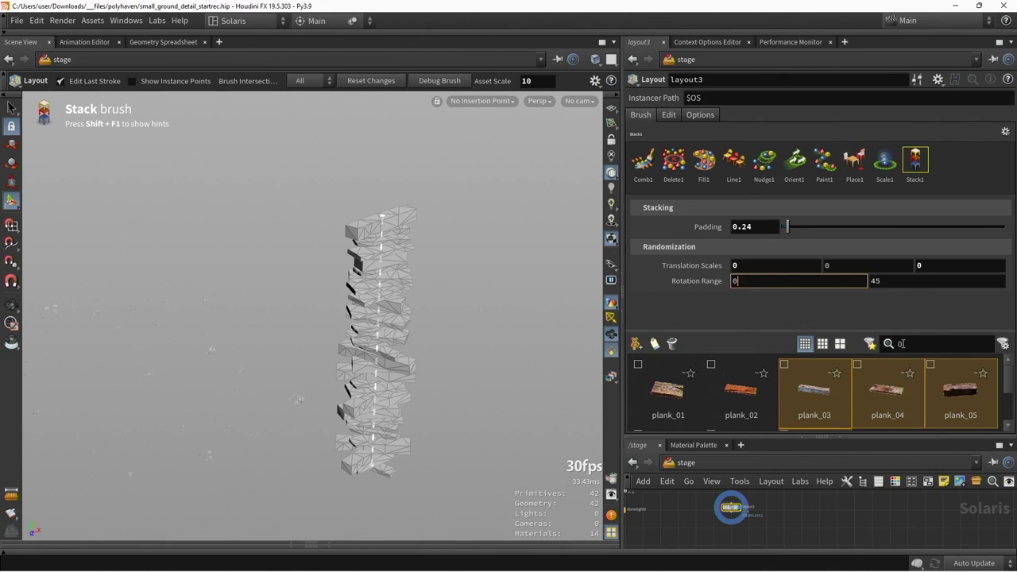
key(Tab)
text(0)
key(Return)
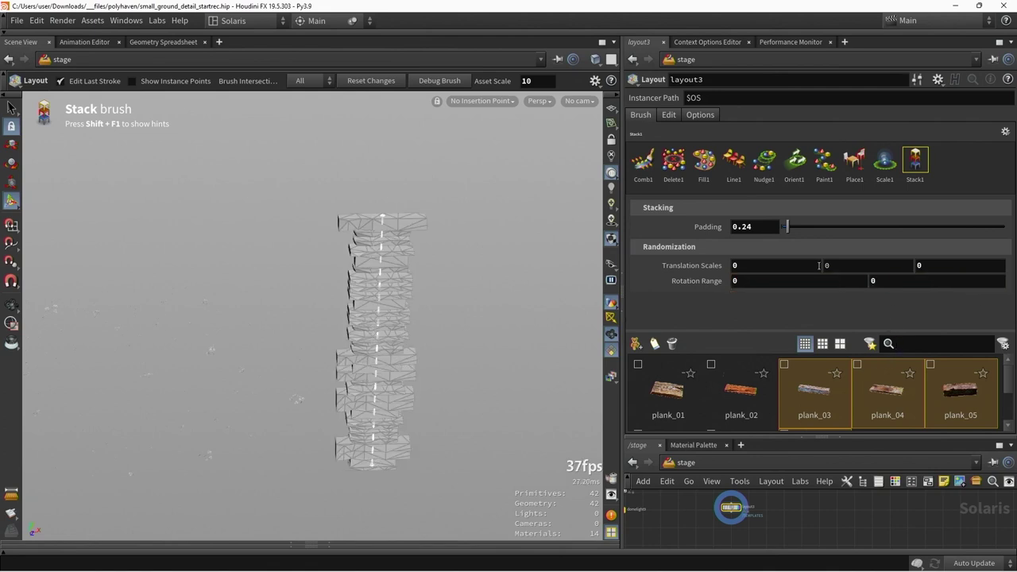
click(937, 79)
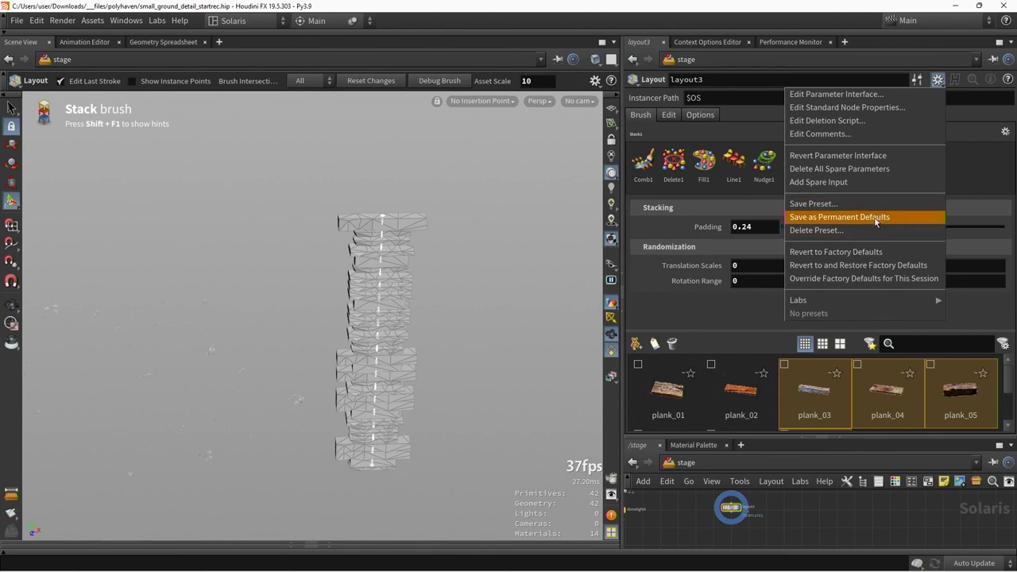
click(758, 324)
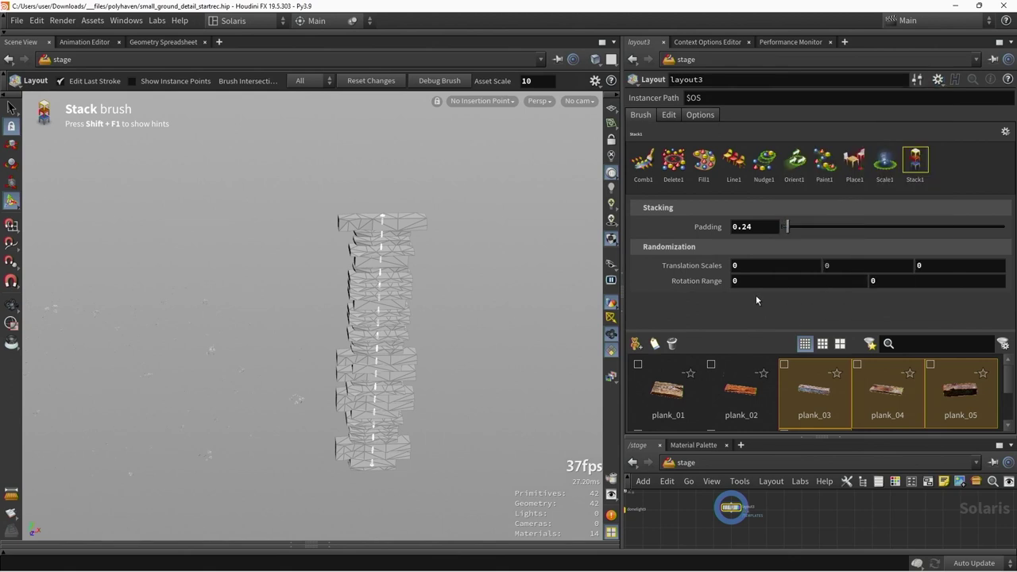
Step: Move the domelight node below layout3, set its display flag, and render the viewport with Karma
alt+drag(416, 370, 433, 370)
drag(753, 436, 758, 403)
middle_drag(631, 480, 703, 483)
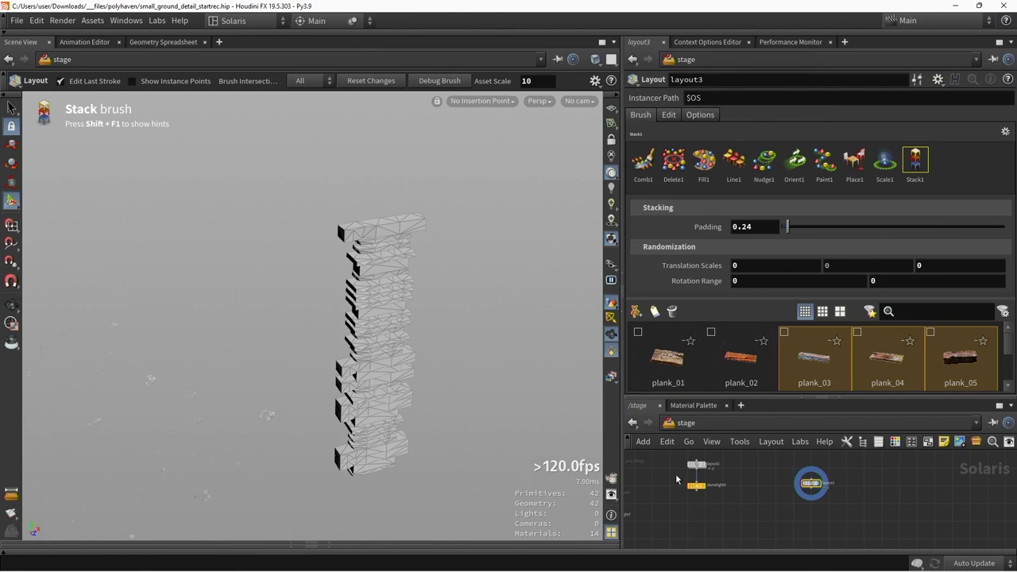
drag(696, 484, 814, 510)
click(821, 510)
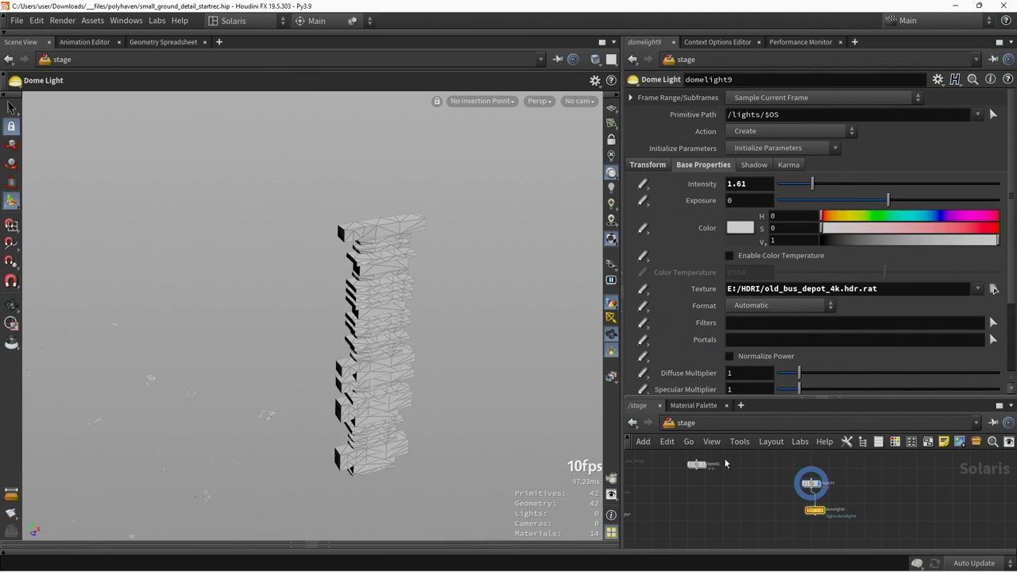
key(ctrl+k)
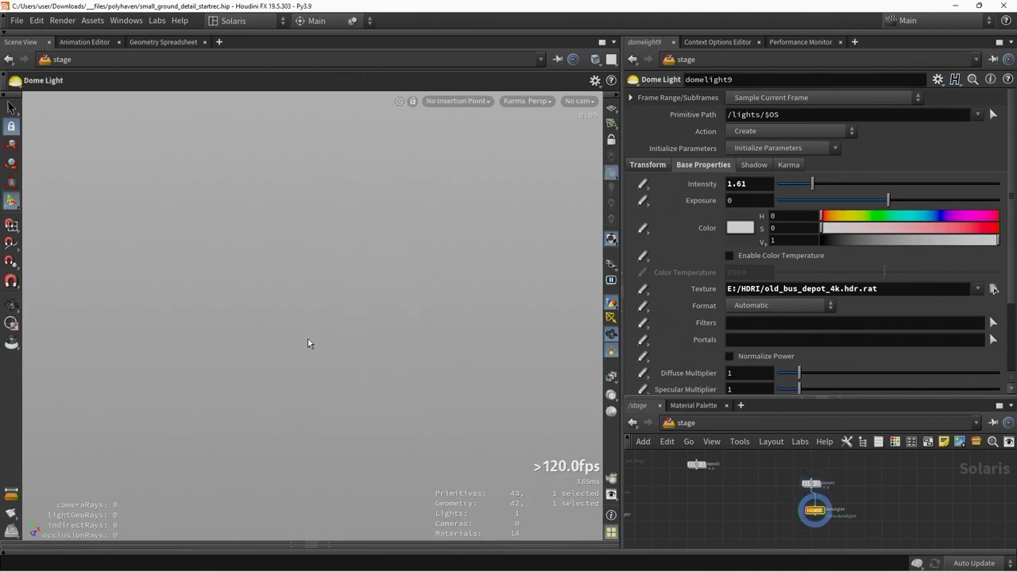
click(11, 323)
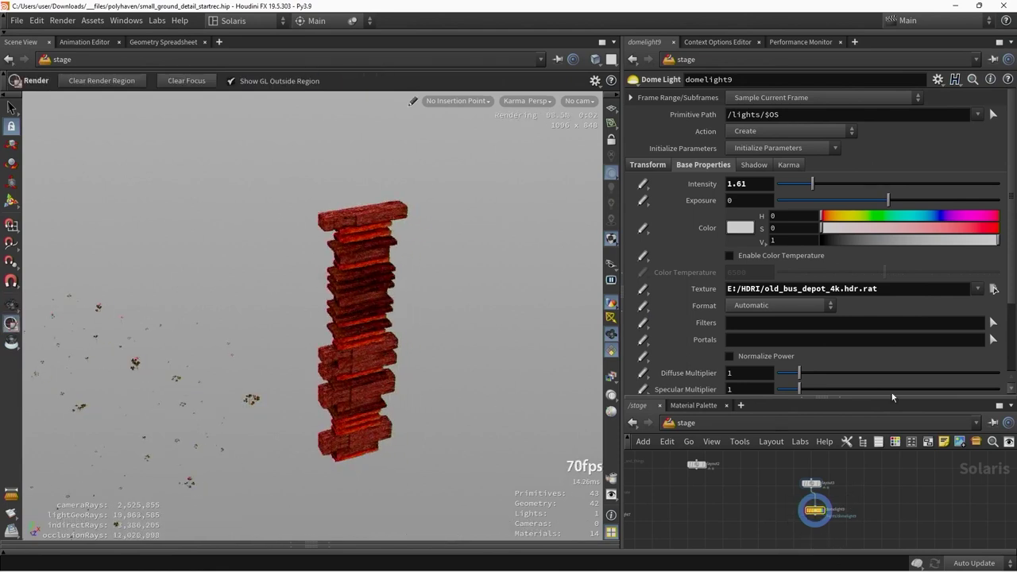
Step: Set the dome light texture to HDRIHaven_skylit_garage_2k.rat from Houdini's bundled HDRI folder
click(993, 289)
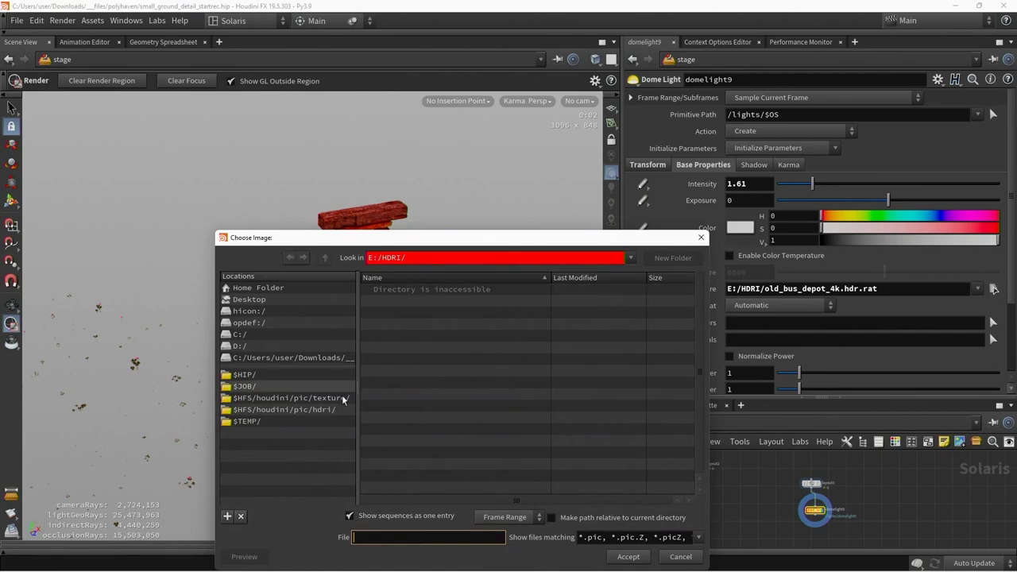
click(329, 409)
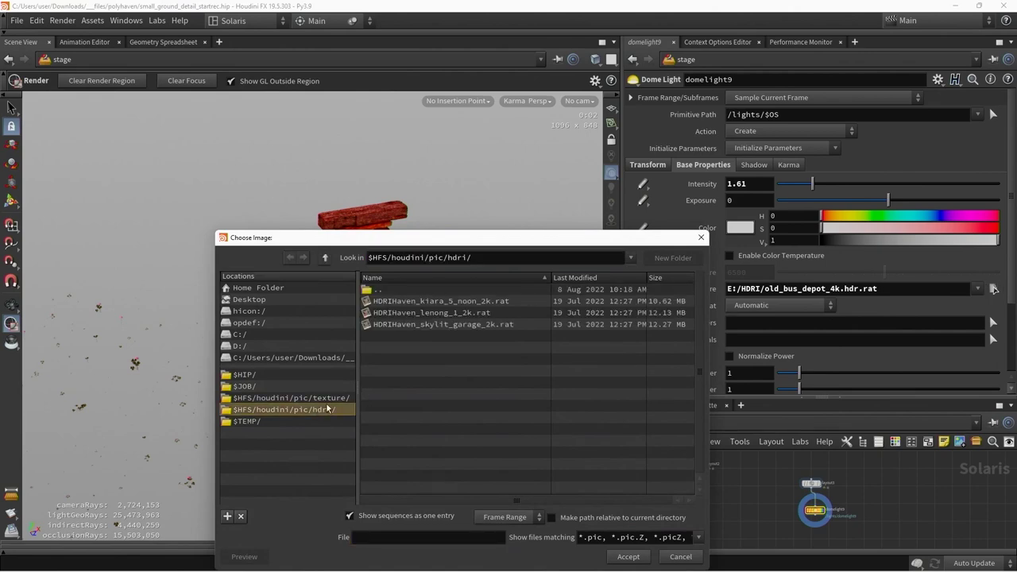
double_click(451, 323)
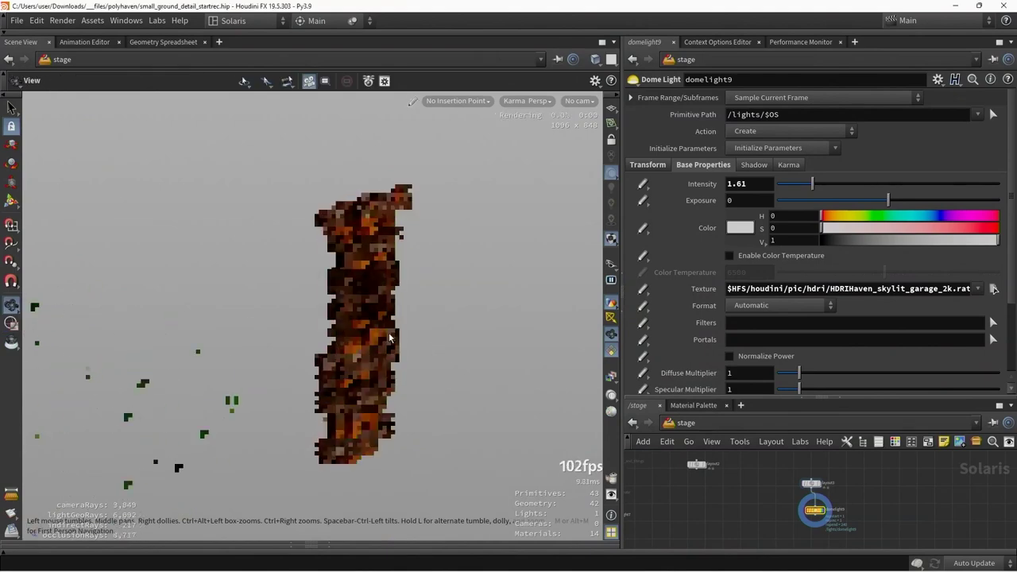
Step: Draw Karma render regions over the plank tower, tumbling the view between them
click(9, 326)
drag(261, 161, 420, 400)
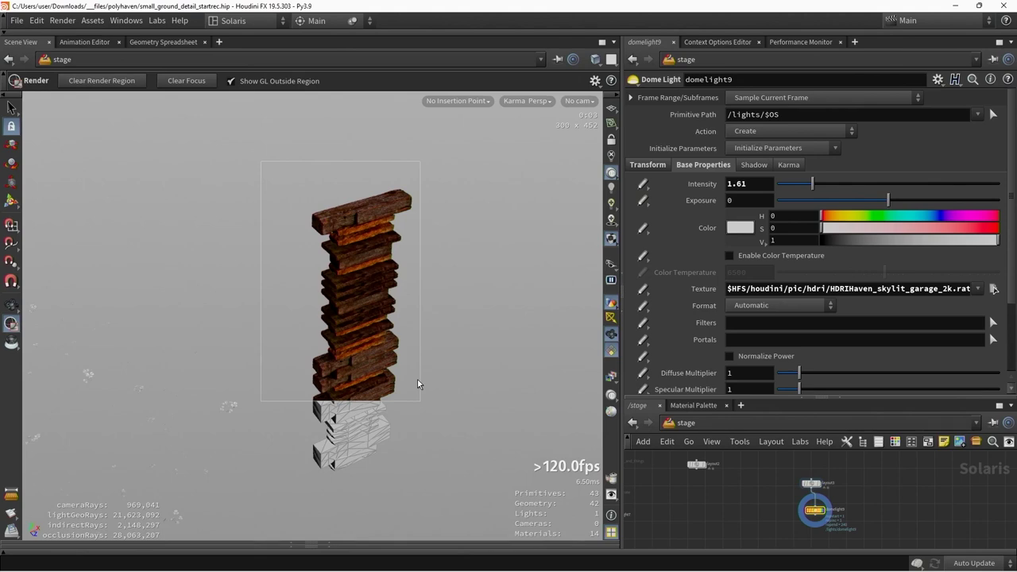
drag(293, 283, 383, 342)
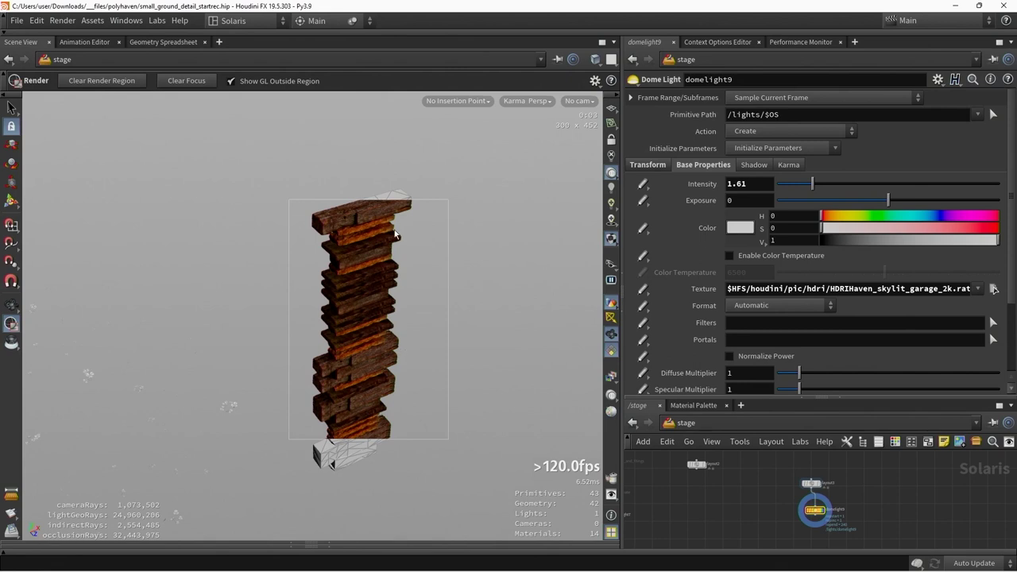
drag(263, 252, 447, 362)
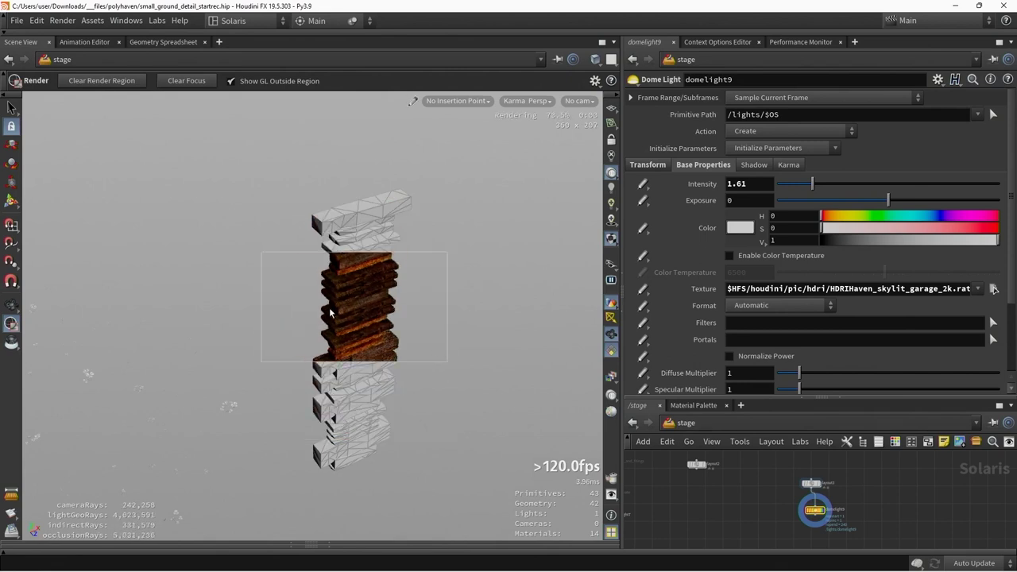
drag(330, 254, 409, 362)
drag(371, 329, 341, 393)
key(Escape)
drag(415, 371, 372, 345)
key(q)
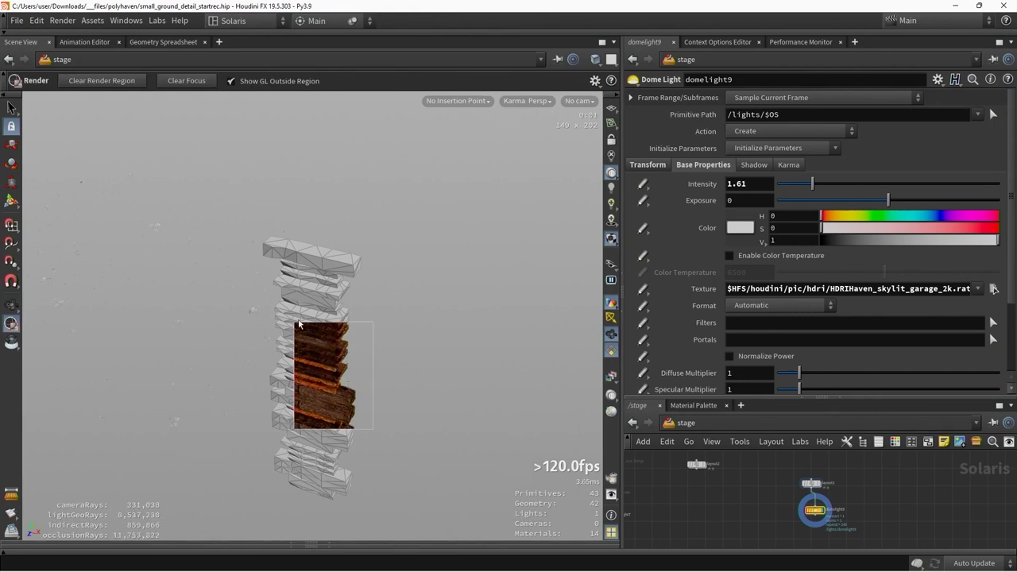
drag(245, 256, 387, 407)
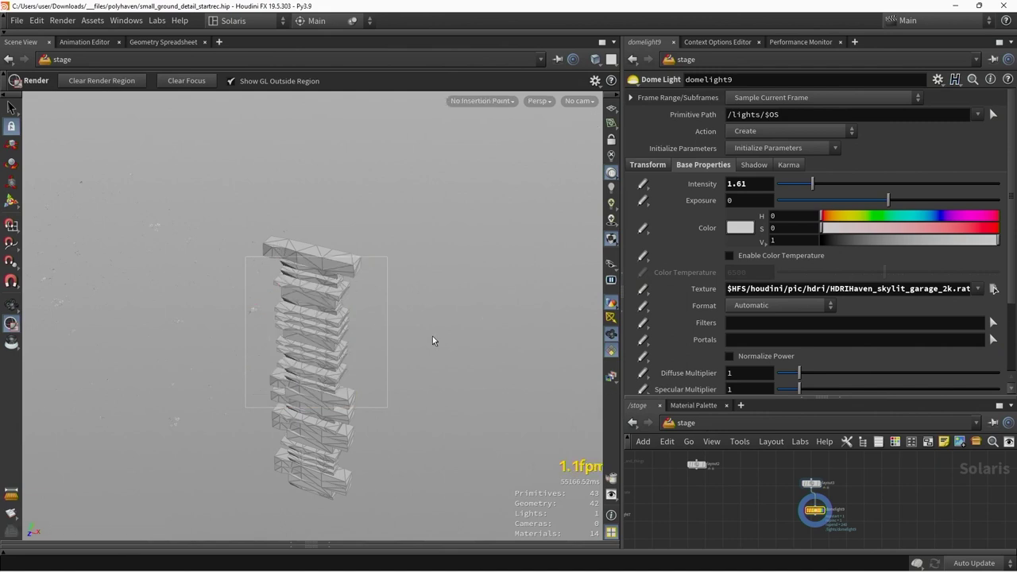
click(809, 482)
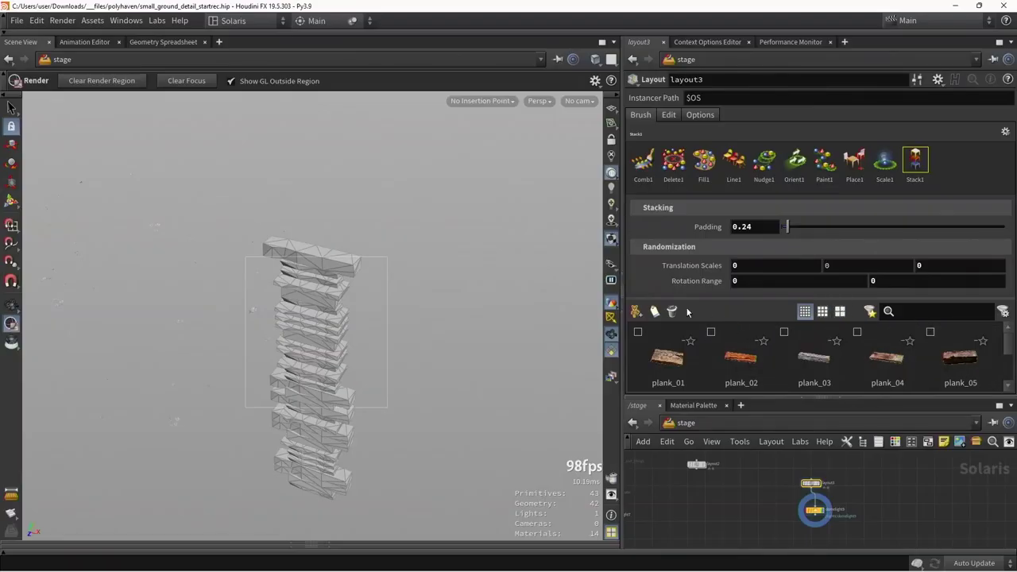
Step: Load the musuem/airducts_anddecorations.db asset database into the Asset Gallery
click(635, 312)
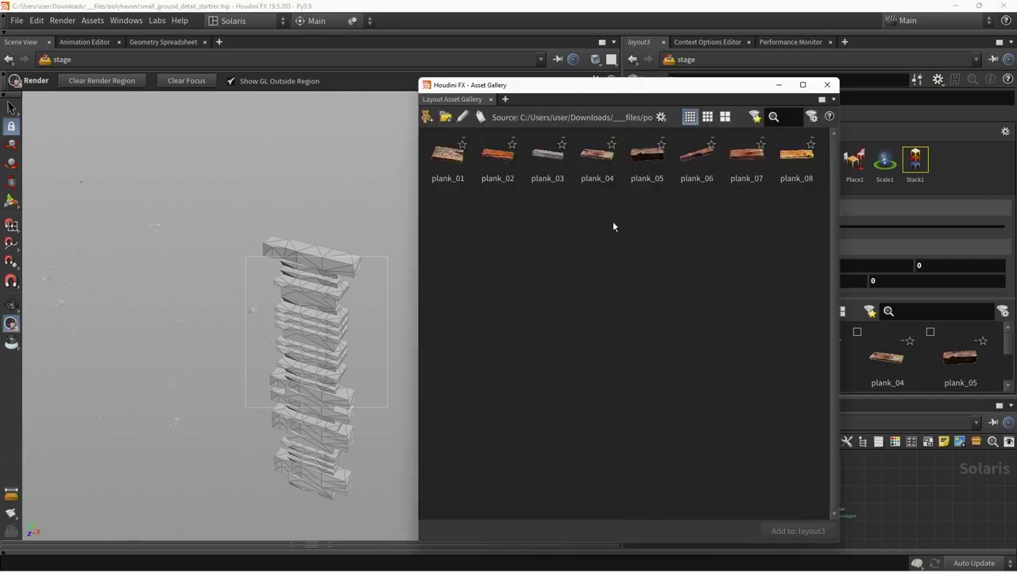
click(660, 117)
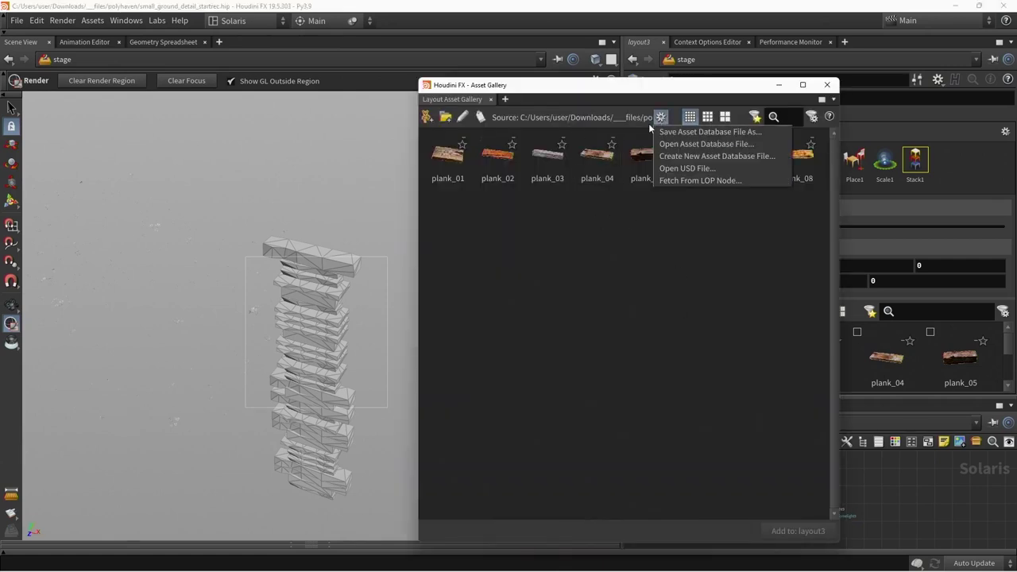
click(691, 143)
double_click(426, 290)
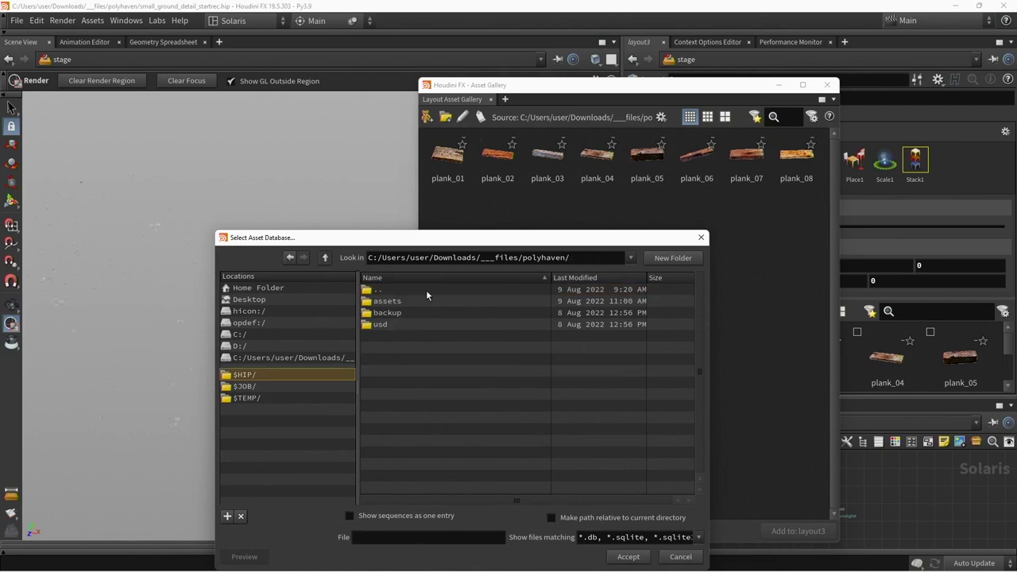
double_click(426, 290)
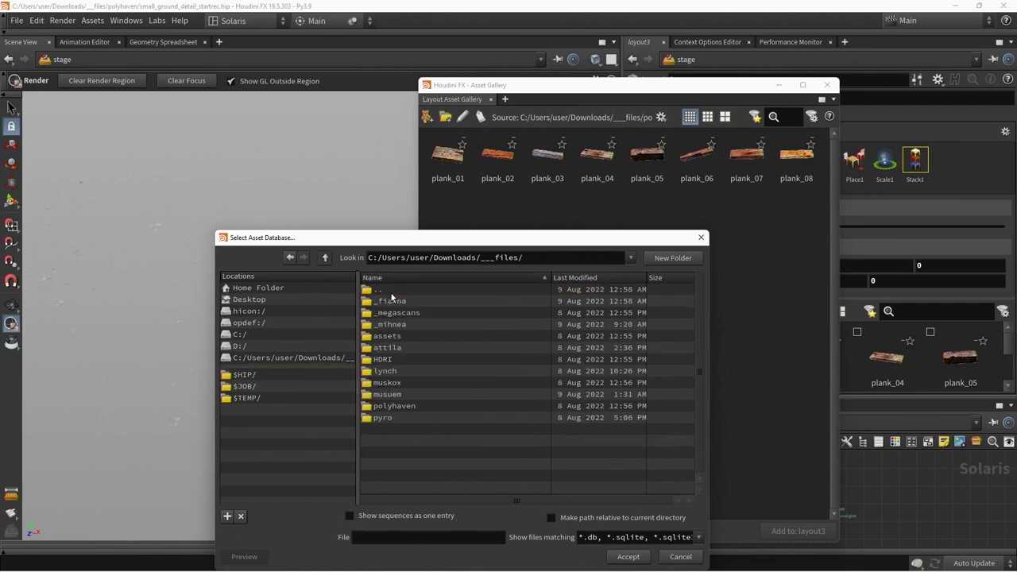
double_click(388, 394)
click(423, 350)
double_click(423, 349)
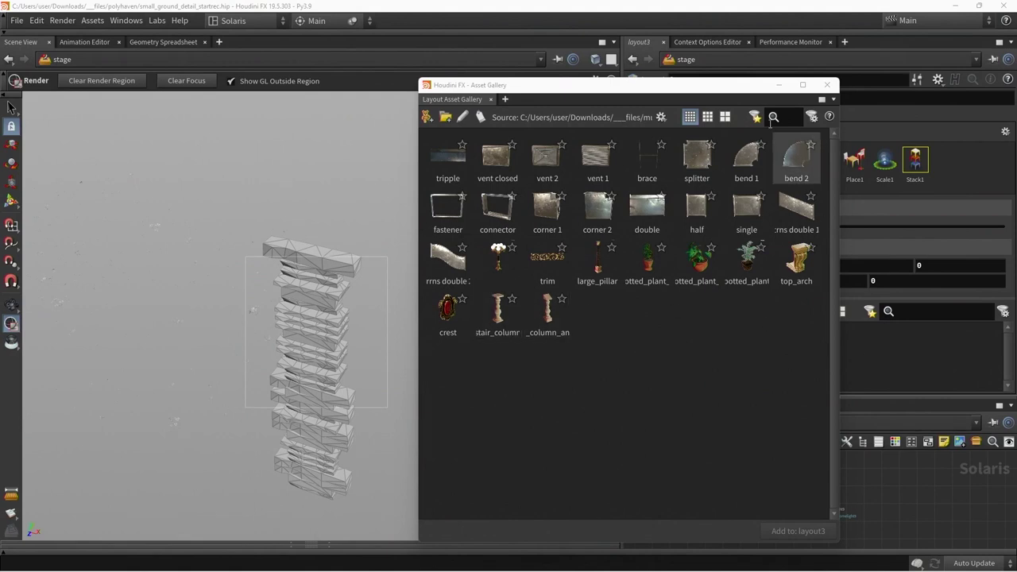
Step: Add the stair_column asset to the layout brush's asset list and close the gallery
drag(488, 85, 263, 66)
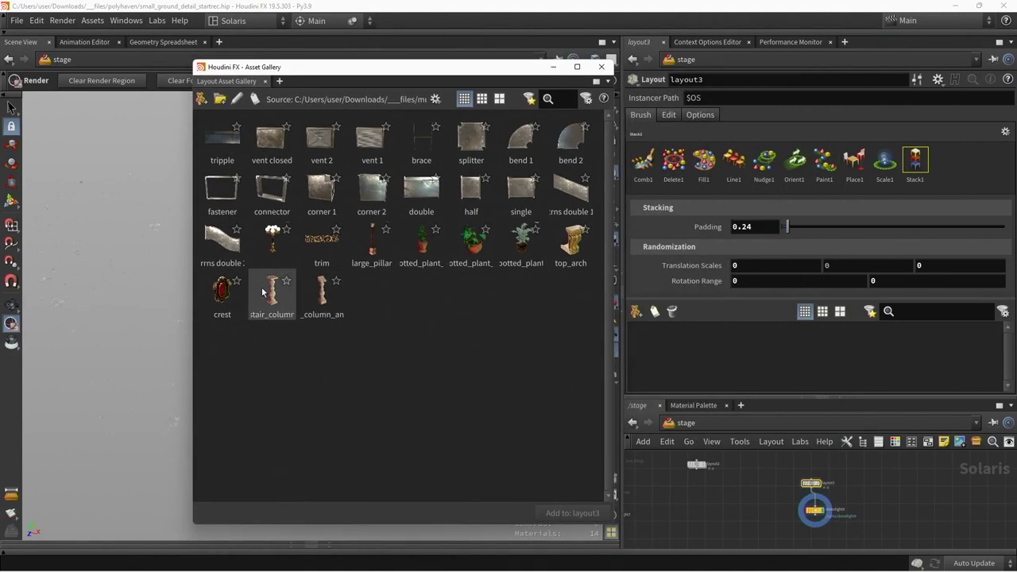
drag(263, 293, 668, 357)
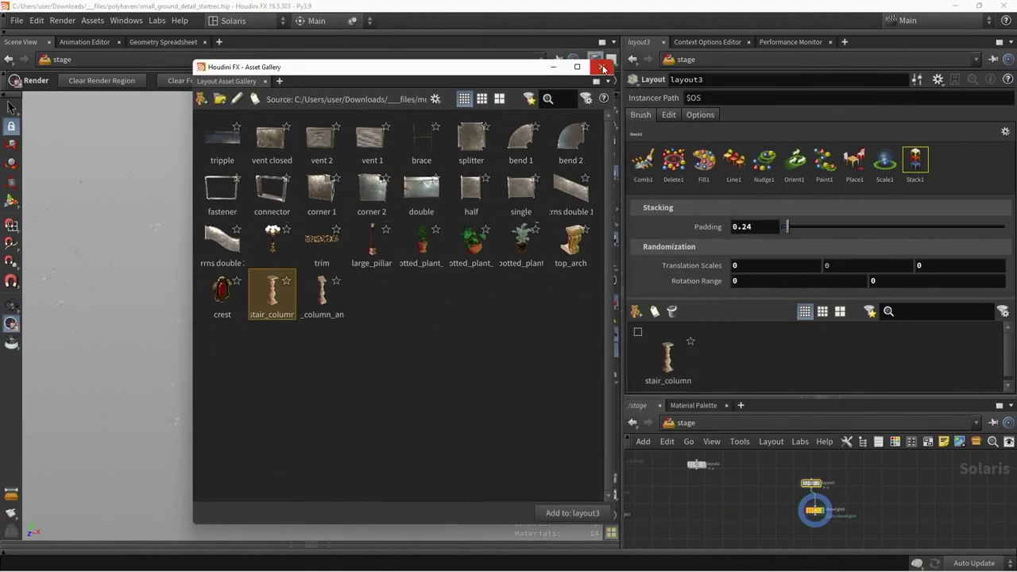
click(603, 69)
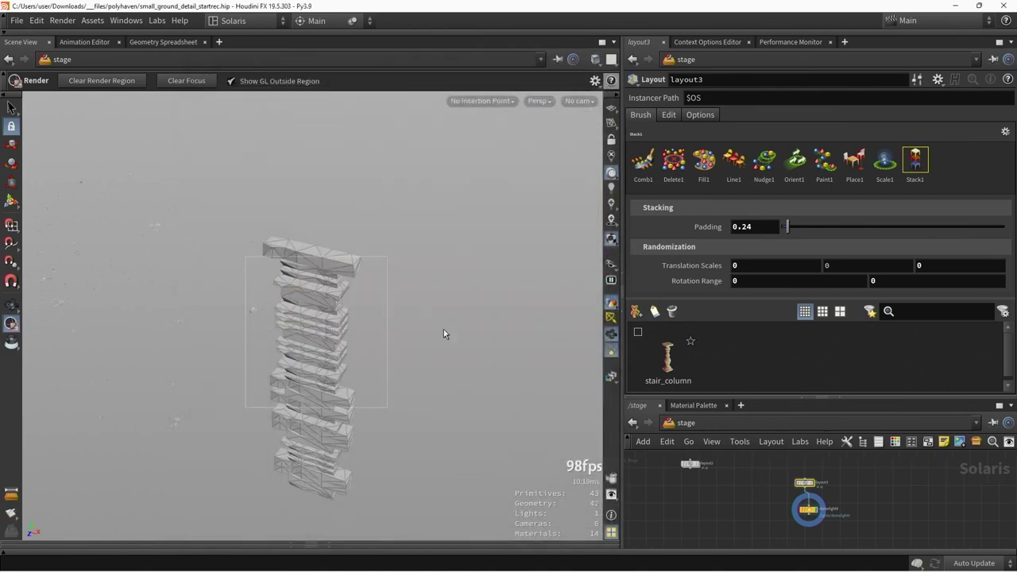
Step: Choose the Line brush for placing assets beside the stacked column
alt+drag(430, 327, 341, 328)
click(125, 81)
key(s)
alt+drag(404, 313, 389, 324)
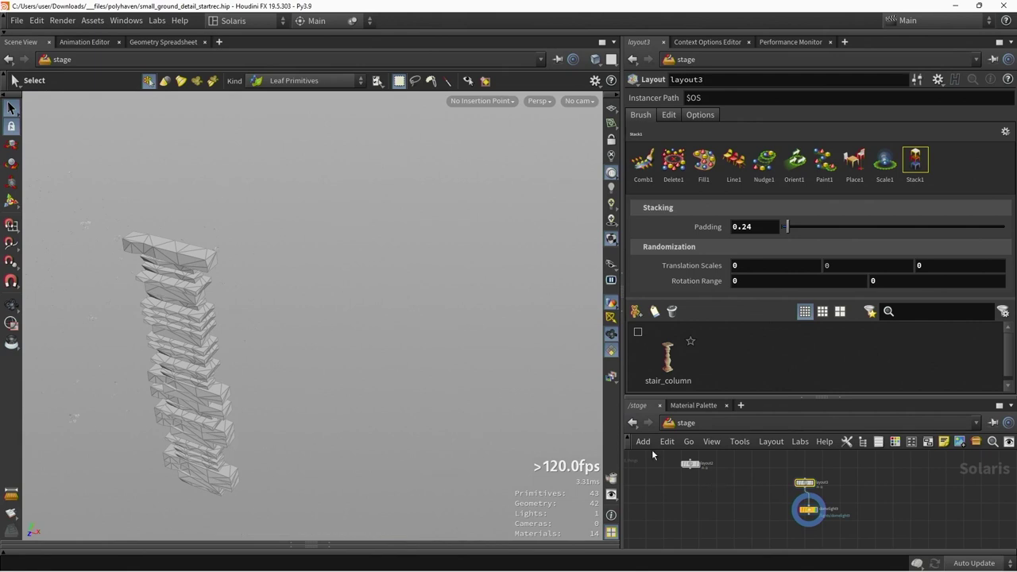
key(Return)
alt+drag(472, 364, 549, 241)
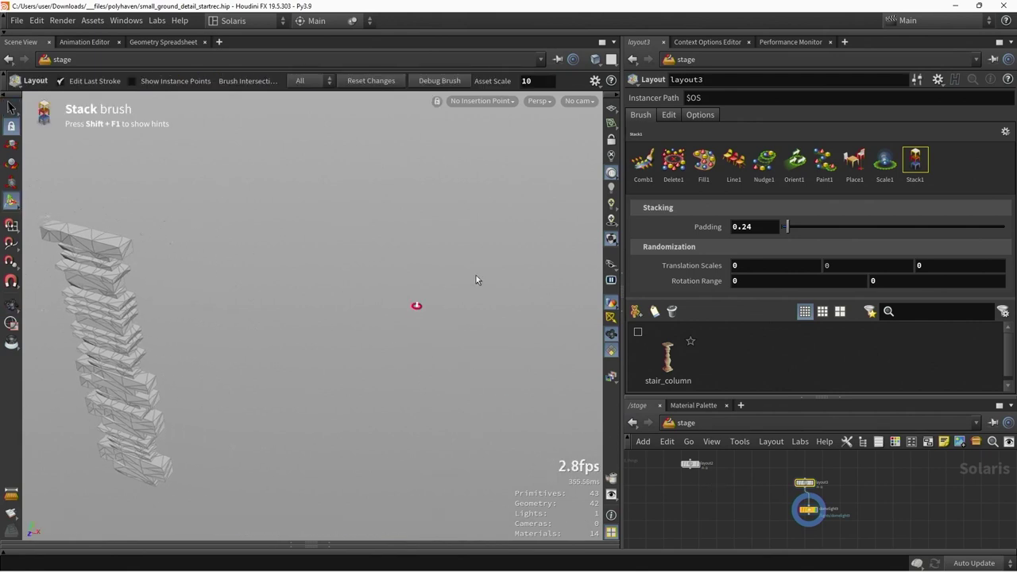
click(733, 162)
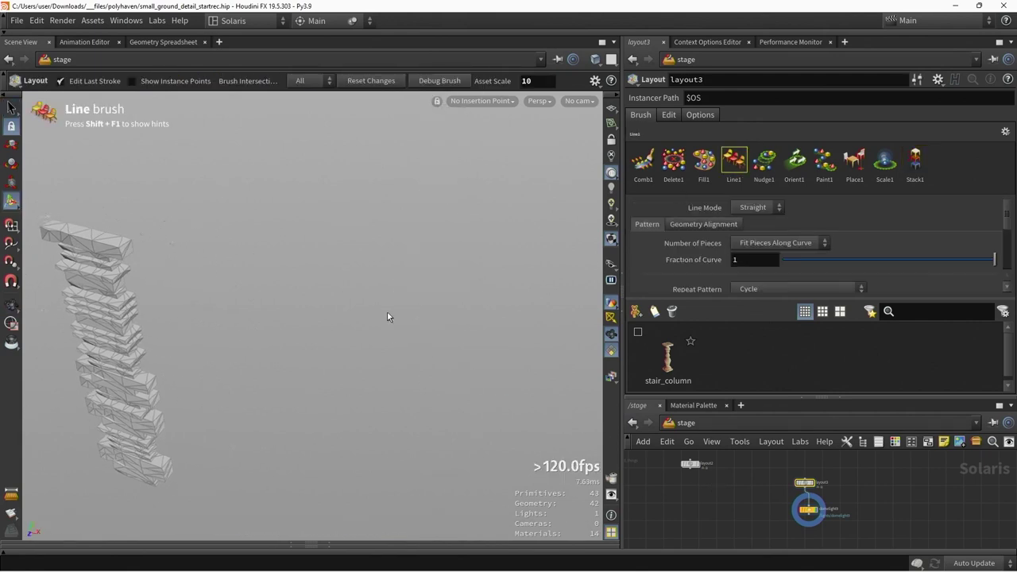
key(Escape)
drag(375, 310, 344, 334)
key(Return)
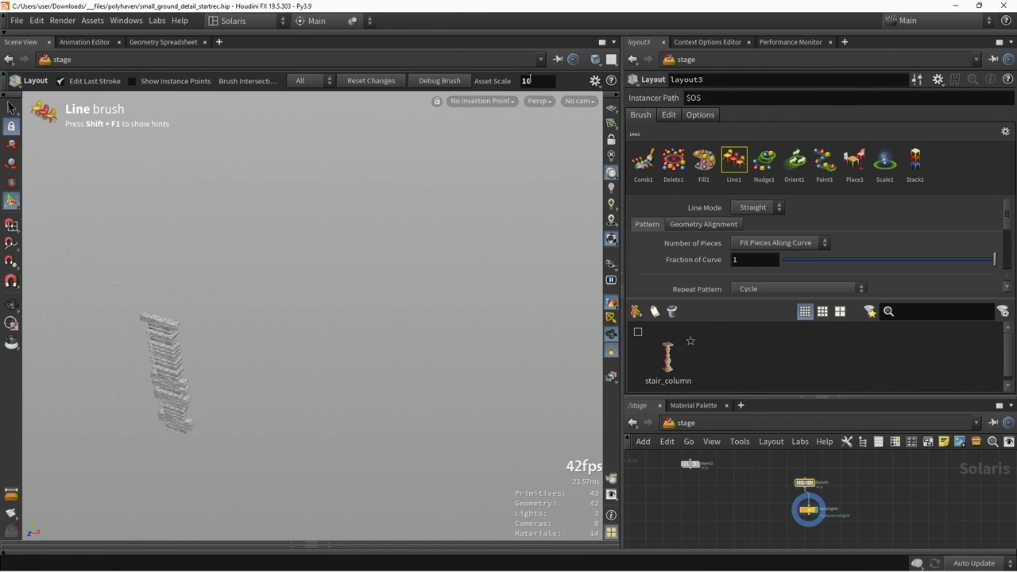
Step: Set Asset Scale to 1 and draw a straight line of stair_column instances
double_click(528, 80)
text(1)
key(Return)
drag(278, 324, 303, 418)
mouse_move(263, 419)
mouse_down()
mouse_move(365, 408)
mouse_move(279, 424)
mouse_up()
key(s)
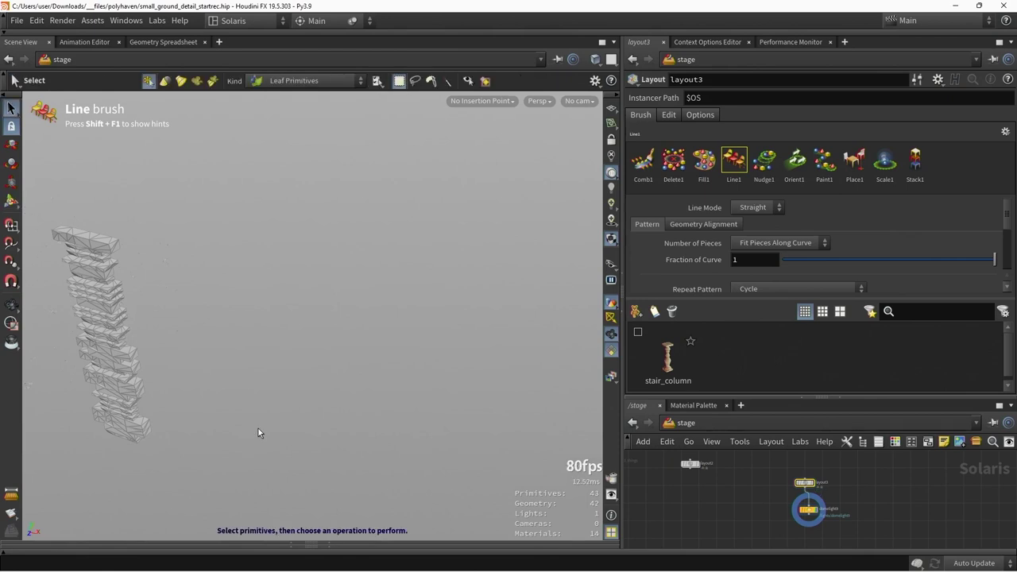
key(Return)
drag(228, 455, 400, 299)
key(Escape)
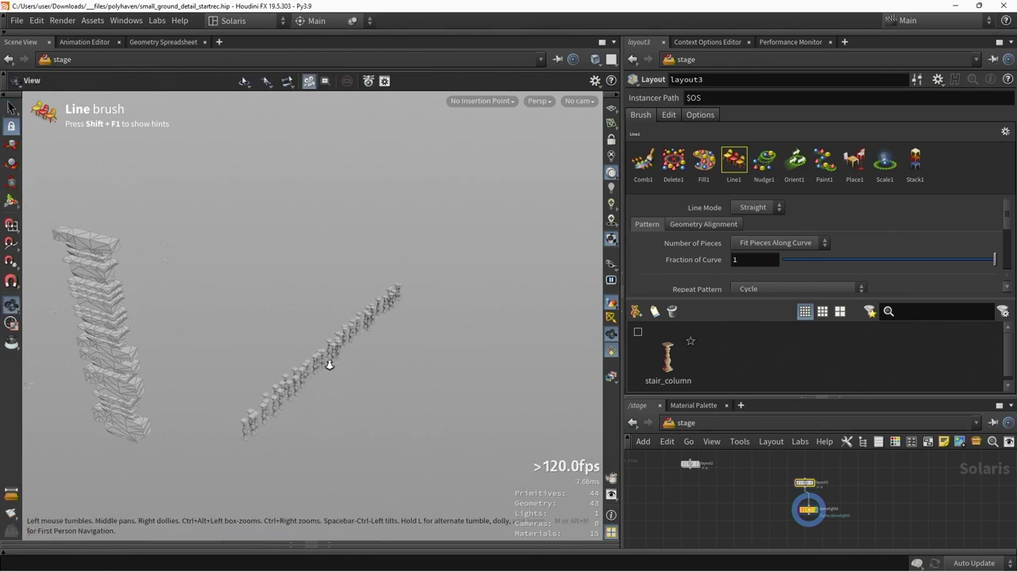
Step: Render the stair_column line with Karma and enlarge the brush settings and asset panes
mouse_move(334, 357)
mouse_down()
mouse_move(422, 379)
mouse_move(411, 341)
mouse_move(393, 440)
mouse_move(347, 376)
mouse_move(351, 399)
mouse_up()
key(Return)
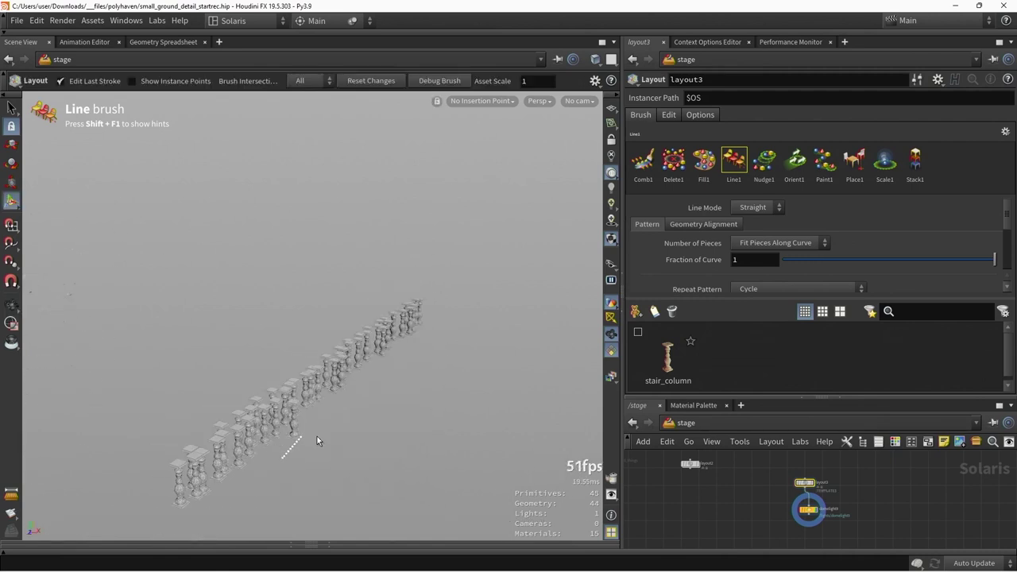
key(ctrl+k)
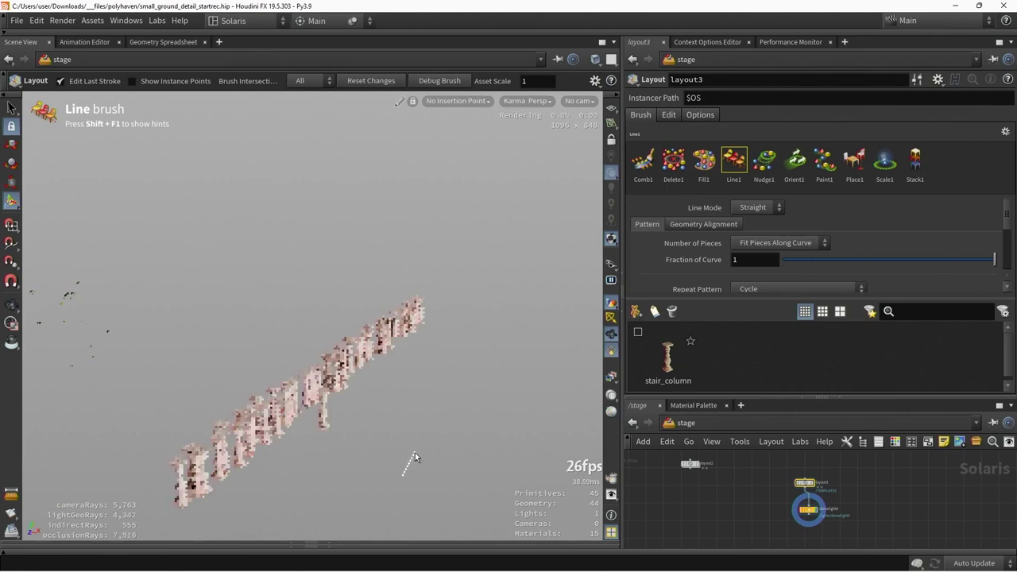
key(Escape)
key(Escape)
key(Escape)
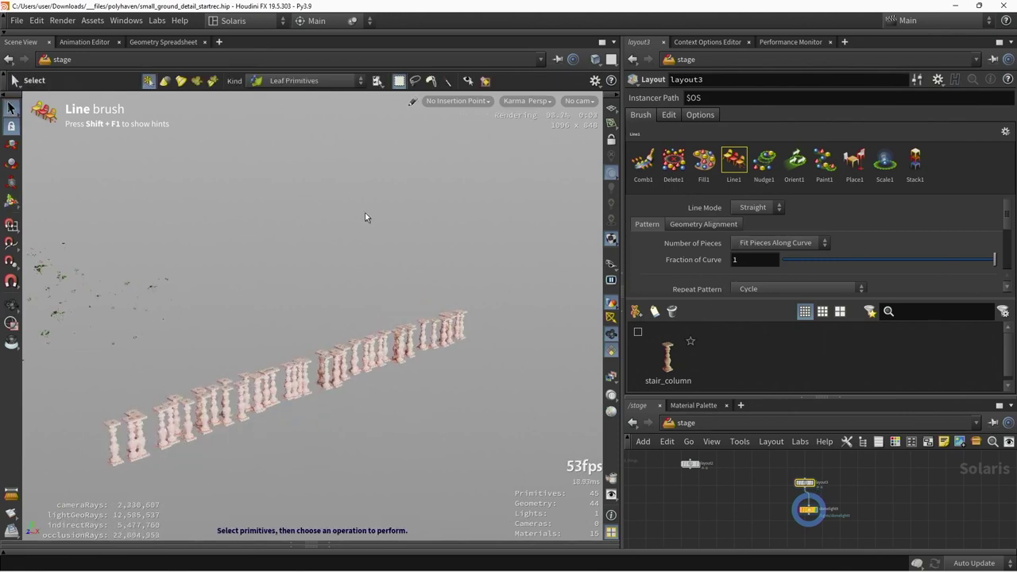
key(Return)
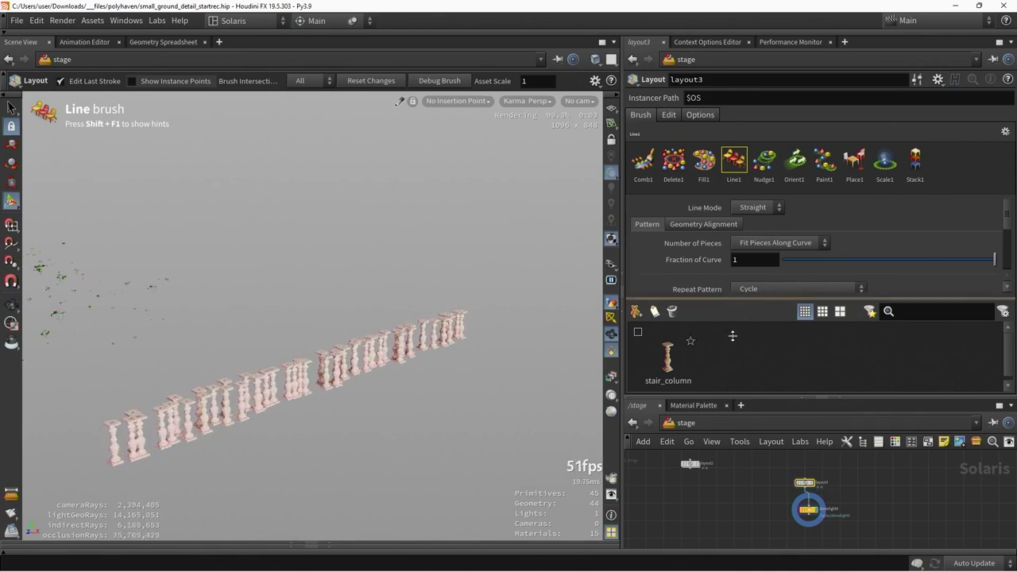
drag(752, 395, 765, 453)
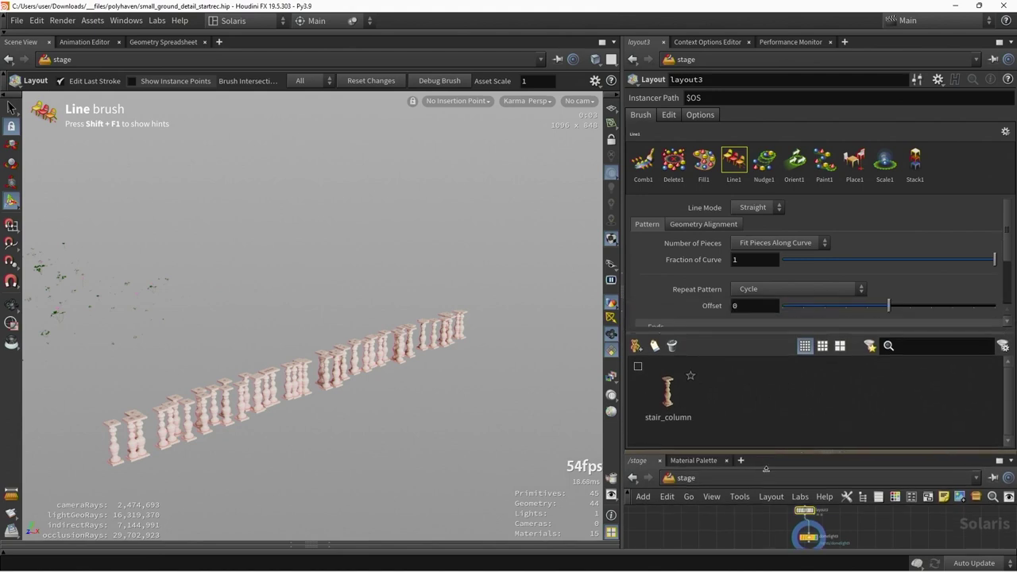
Step: Set the line's Piece Spacing to 0.237 under Geometry Alignment
click(709, 224)
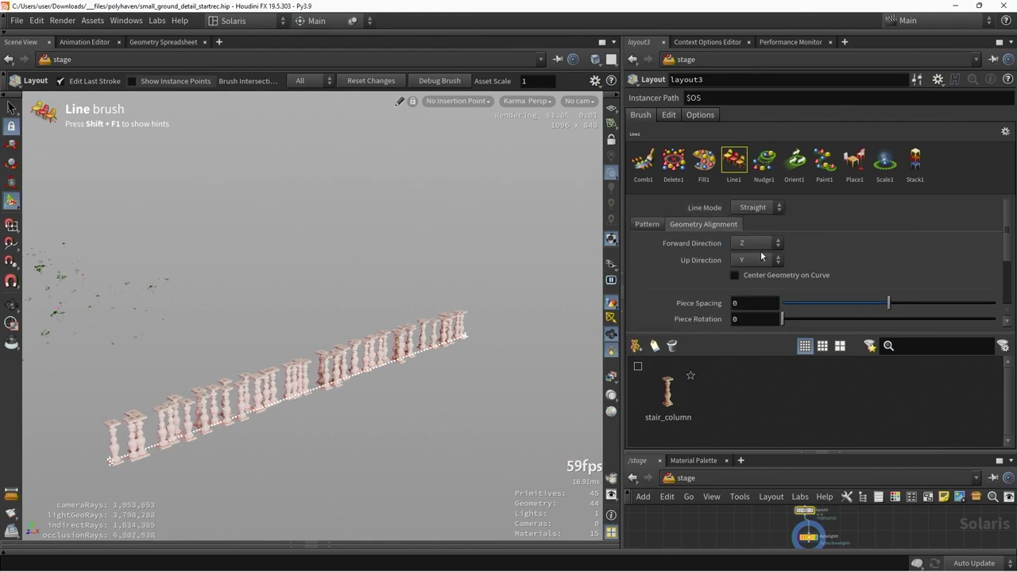
scroll(876, 253, down, 1)
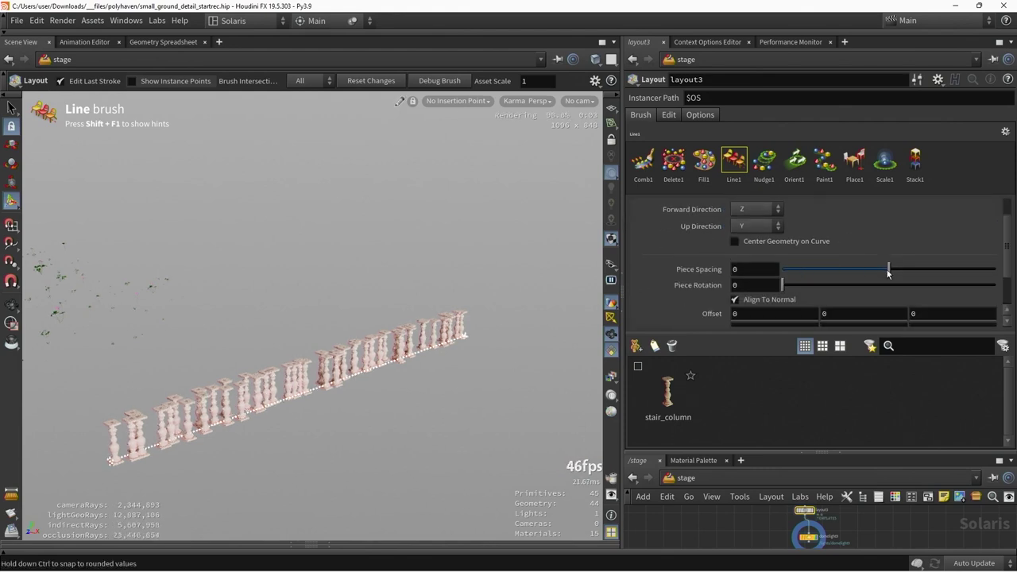
drag(888, 273, 913, 268)
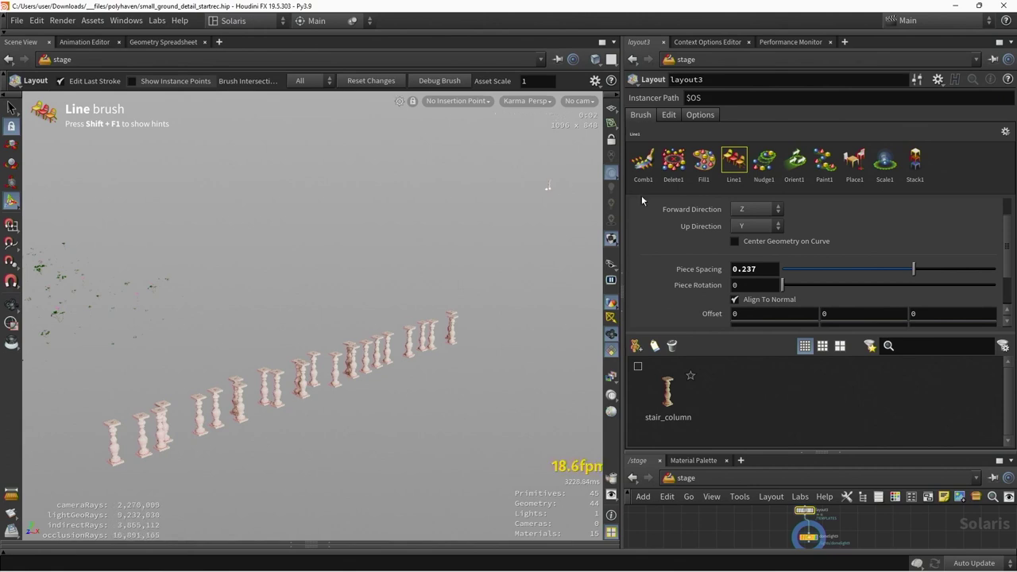
scroll(842, 246, down, 1)
scroll(839, 230, up, 2)
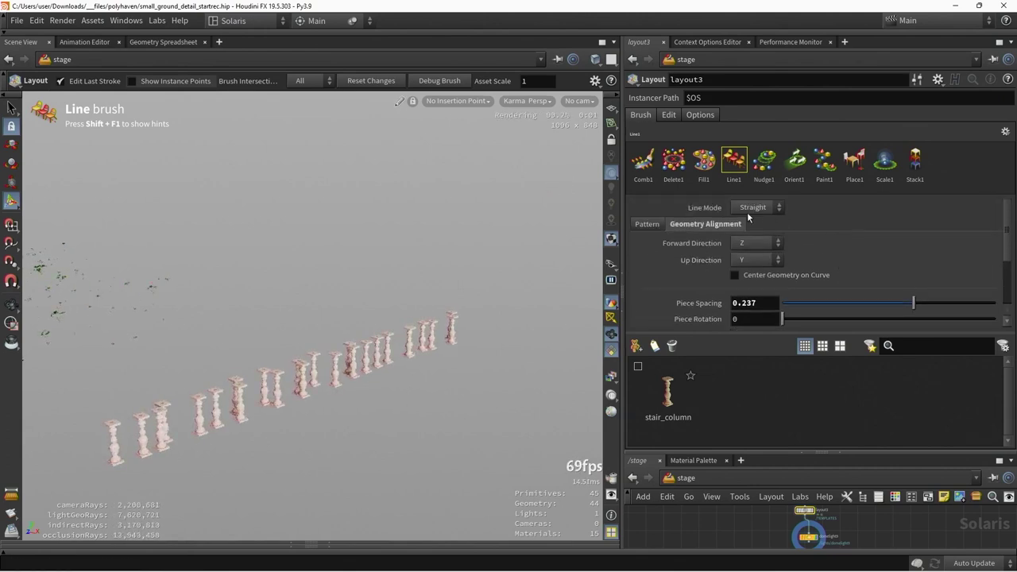
Step: Try Forward Direction X and Y, then set it back to Z
click(751, 243)
click(753, 256)
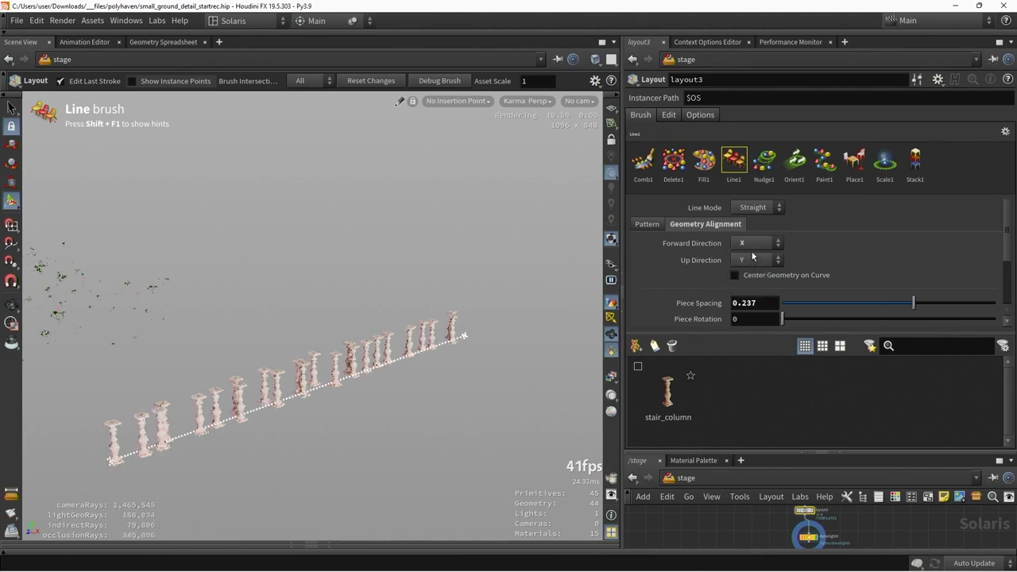
click(754, 243)
click(758, 270)
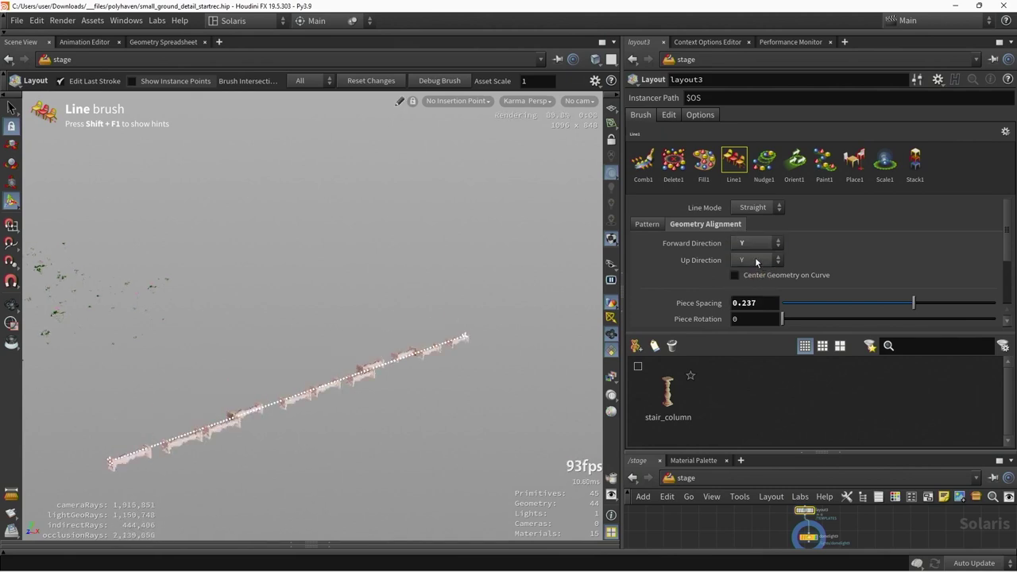
click(755, 243)
click(763, 283)
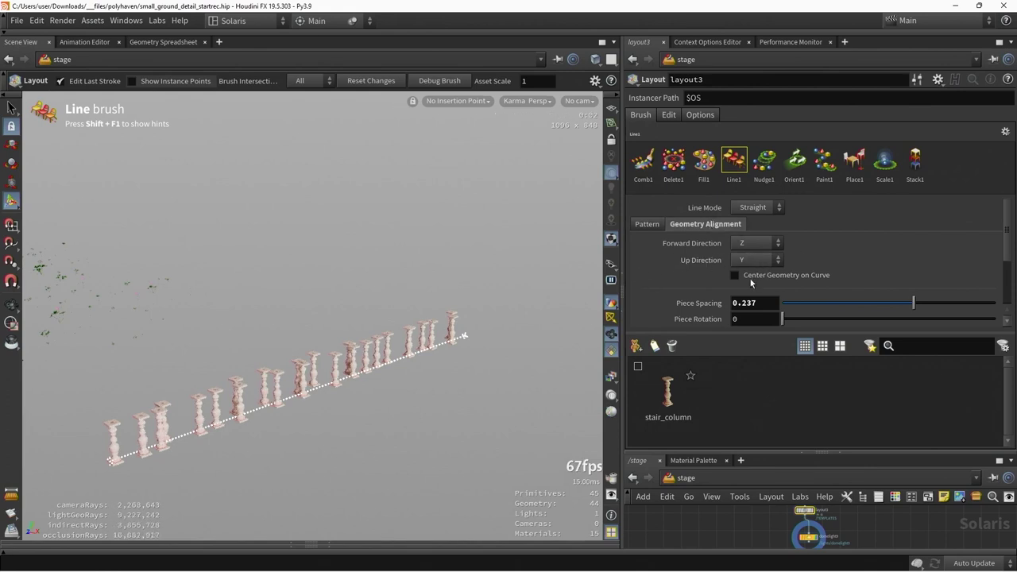
scroll(795, 274, down, 2)
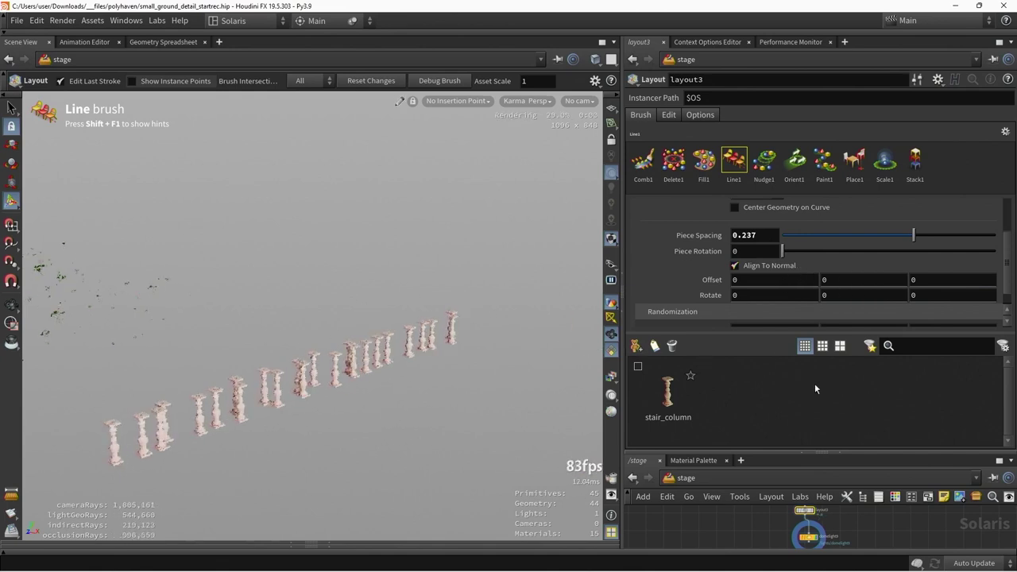
Step: Enlarge the /stage network pane and orbit to show the tower and columns
drag(818, 452, 795, 392)
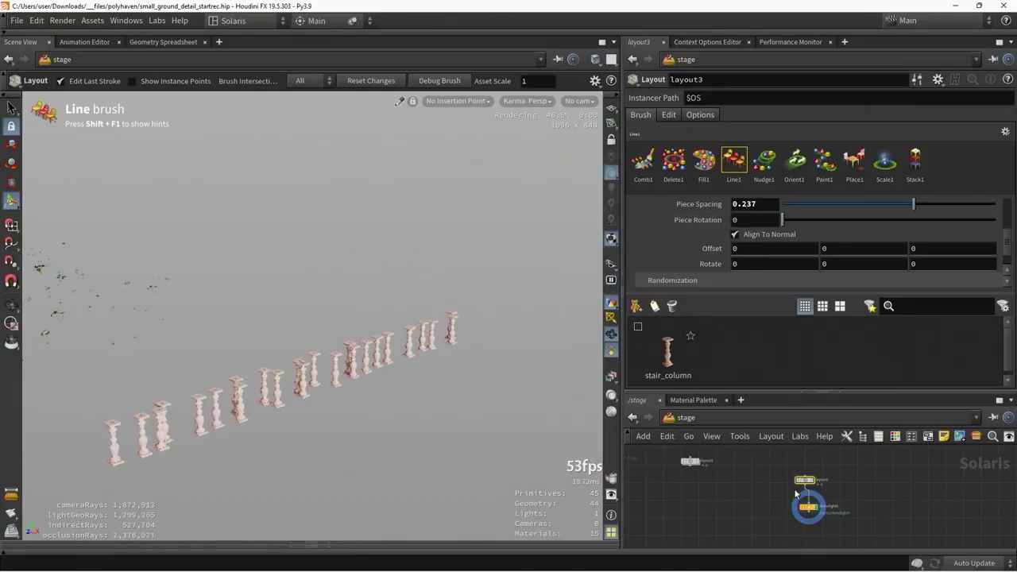
mouse_move(393, 374)
mouse_down()
mouse_move(273, 357)
mouse_move(358, 330)
mouse_move(378, 361)
mouse_up()
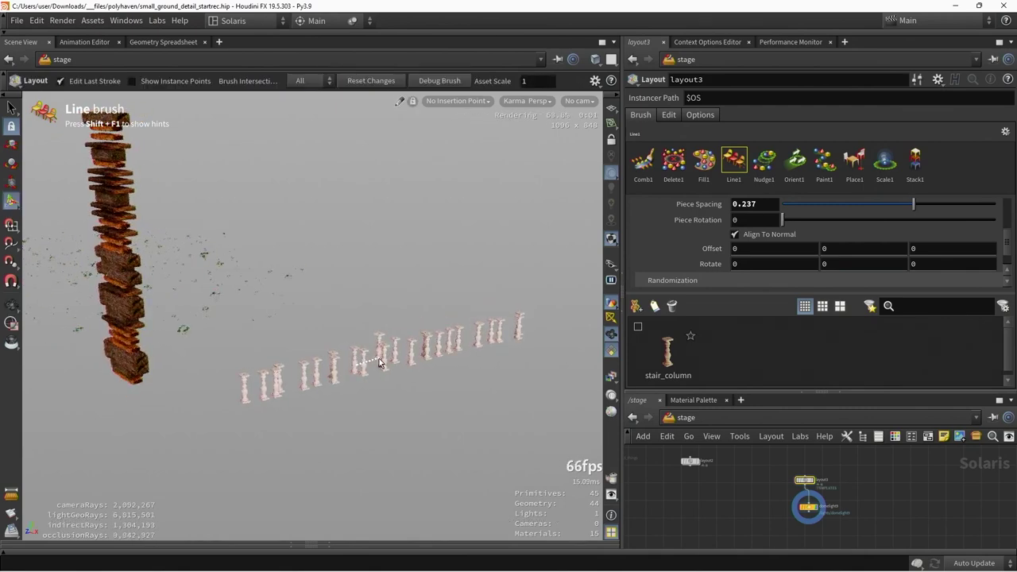
Step: Tumble the grey OpenGL view of the tower and columns and call up the snapping menu
mouse_move(380, 361)
mouse_down()
mouse_move(357, 370)
mouse_move(361, 358)
mouse_up()
key(x)
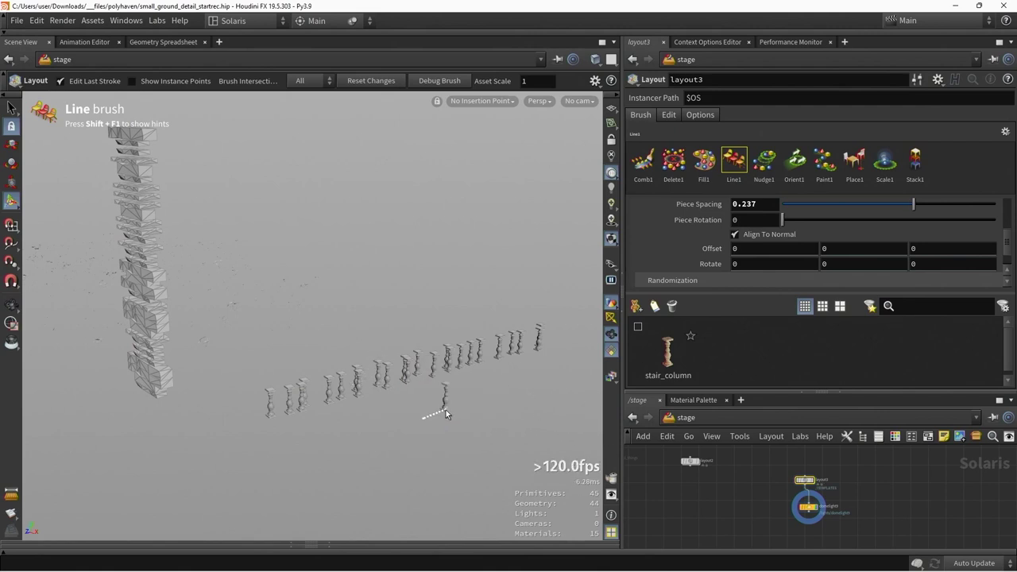
Step: Erase all painted column instances with the Delete brush
key(x)
key(x)
key(c)
click(491, 425)
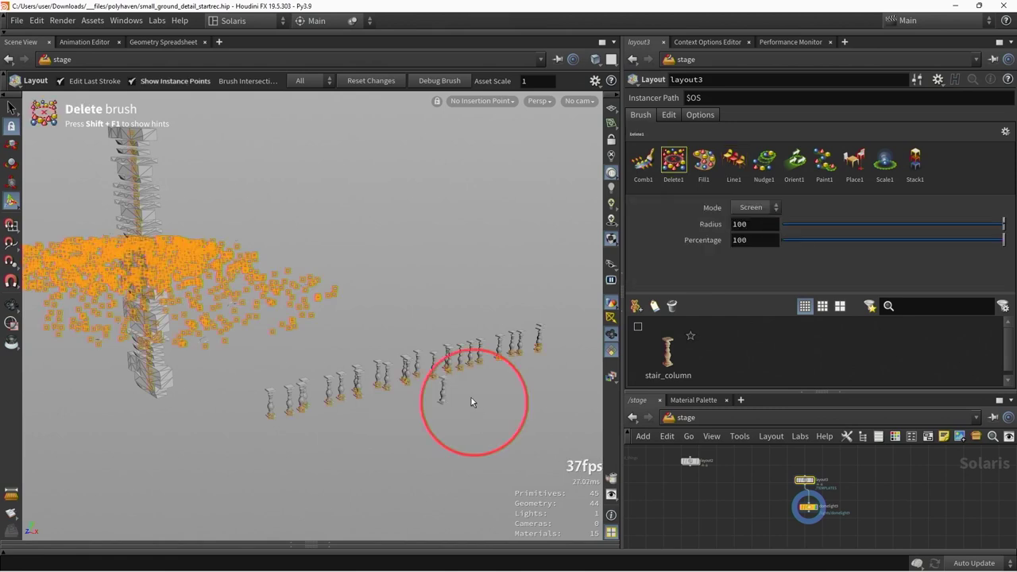
mouse_move(354, 393)
mouse_down()
mouse_move(254, 401)
mouse_move(226, 296)
mouse_move(316, 280)
mouse_move(240, 340)
mouse_move(133, 307)
mouse_move(129, 341)
mouse_move(340, 368)
mouse_up()
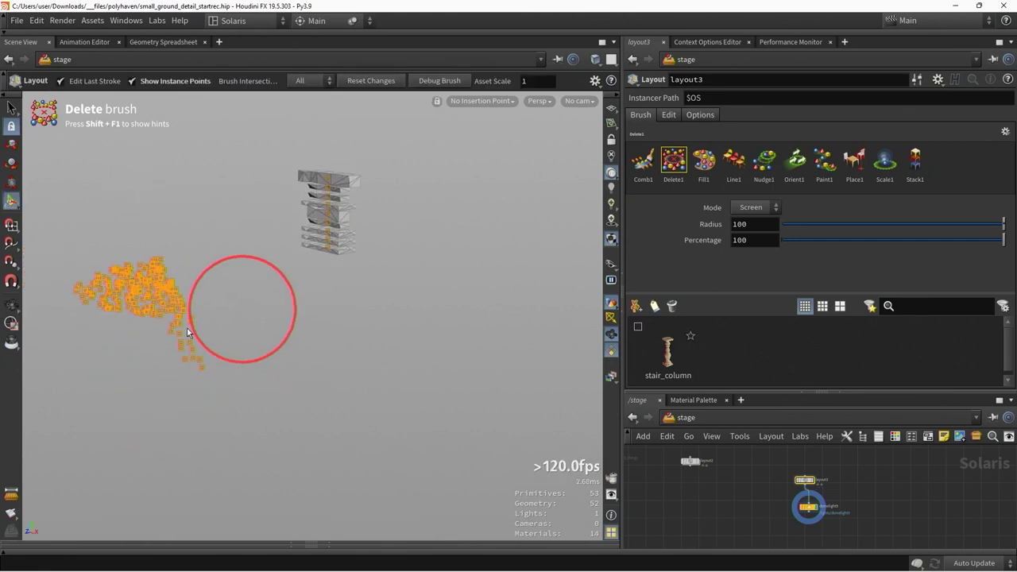
mouse_move(238, 317)
mouse_down()
mouse_move(134, 291)
mouse_move(110, 315)
mouse_move(413, 199)
mouse_up()
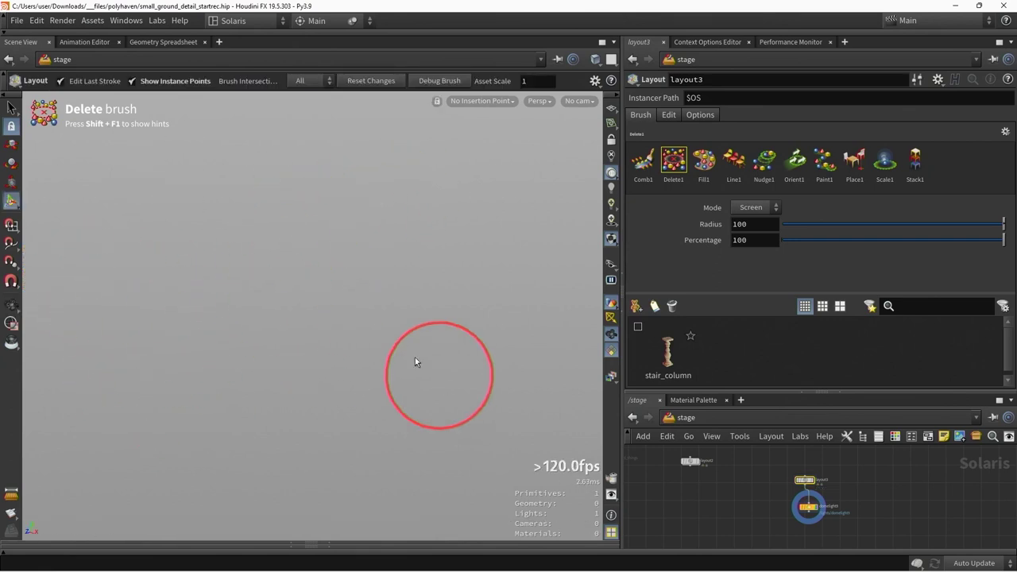
Step: Remove stair_column from layout3's asset list
key(s)
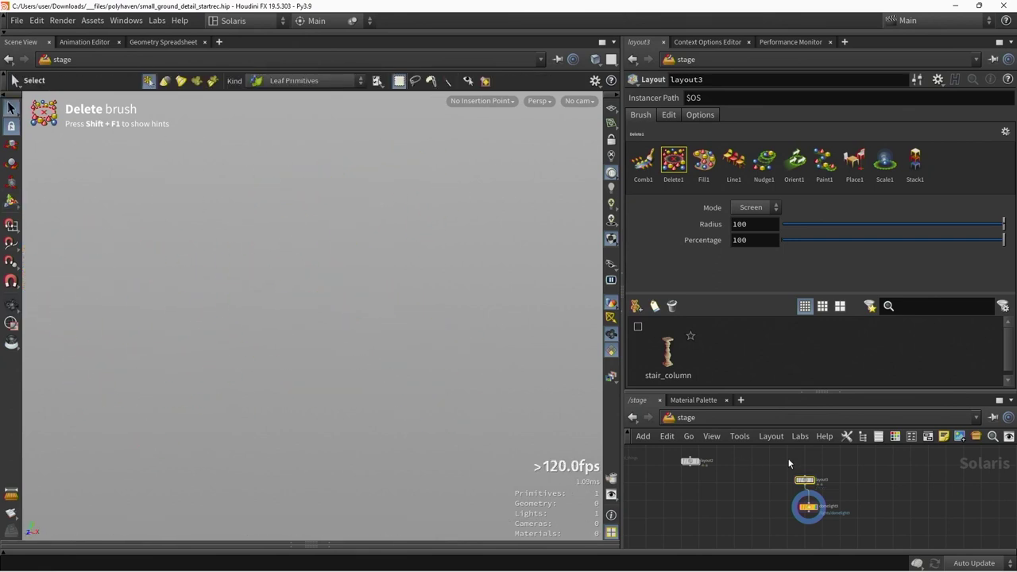
click(805, 480)
click(668, 353)
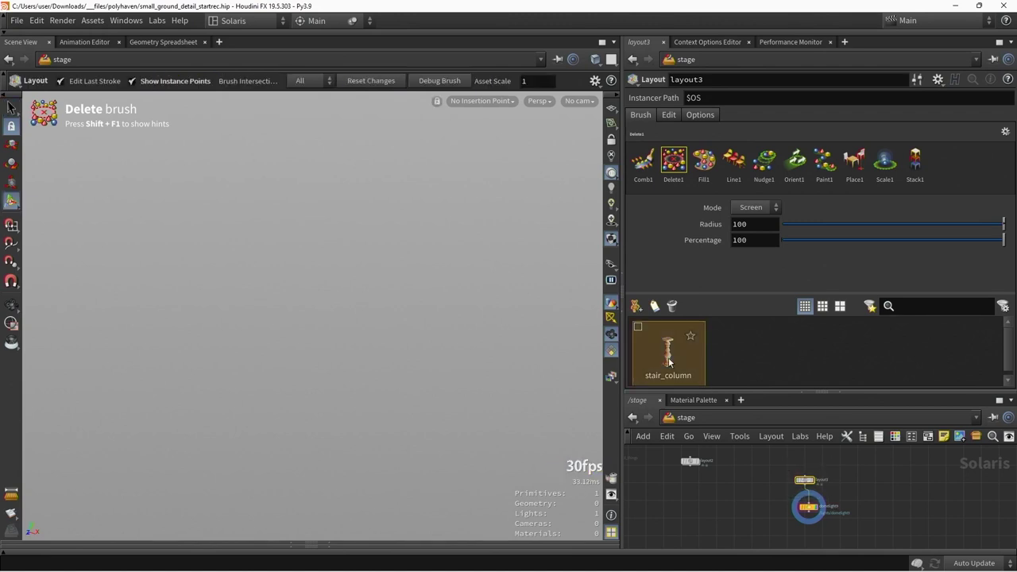
key(Delete)
Step: Drag the tripple, splitter, fastener, connector, double, half and single duct tiles into layout3's list
click(638, 307)
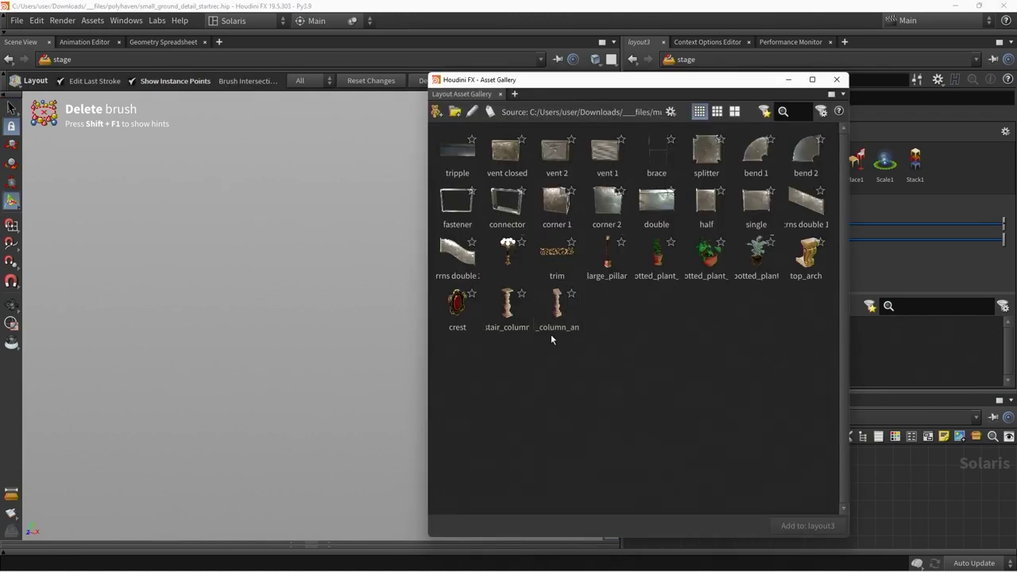
click(457, 155)
ctrl+click(706, 153)
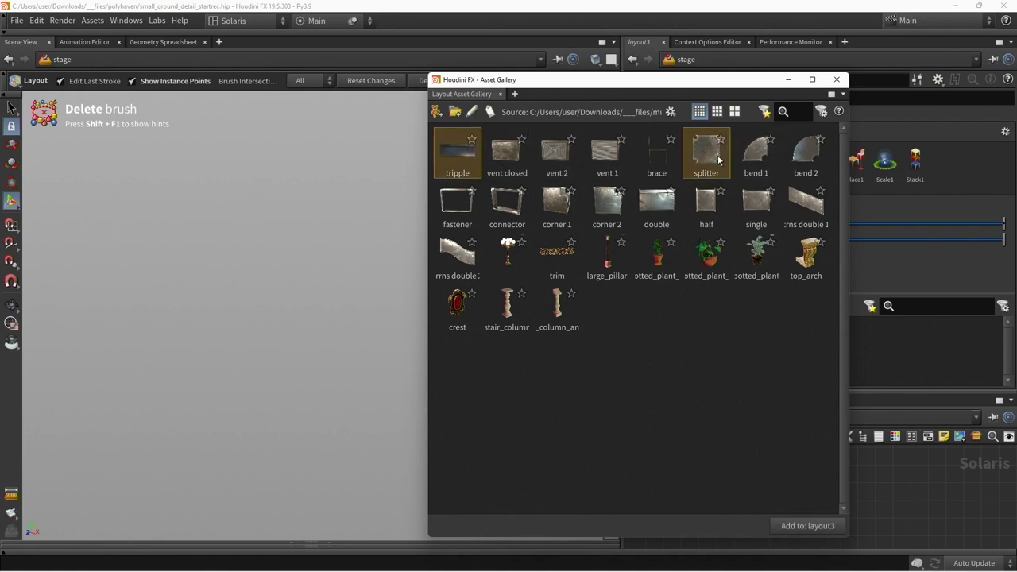
ctrl+click(607, 204)
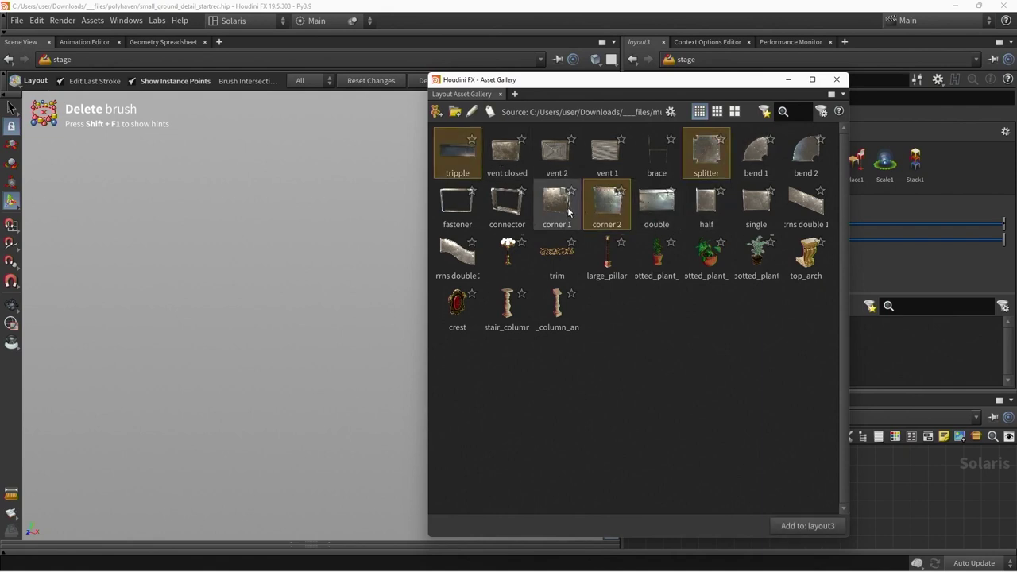
ctrl+click(605, 208)
ctrl+click(439, 216)
ctrl+click(509, 206)
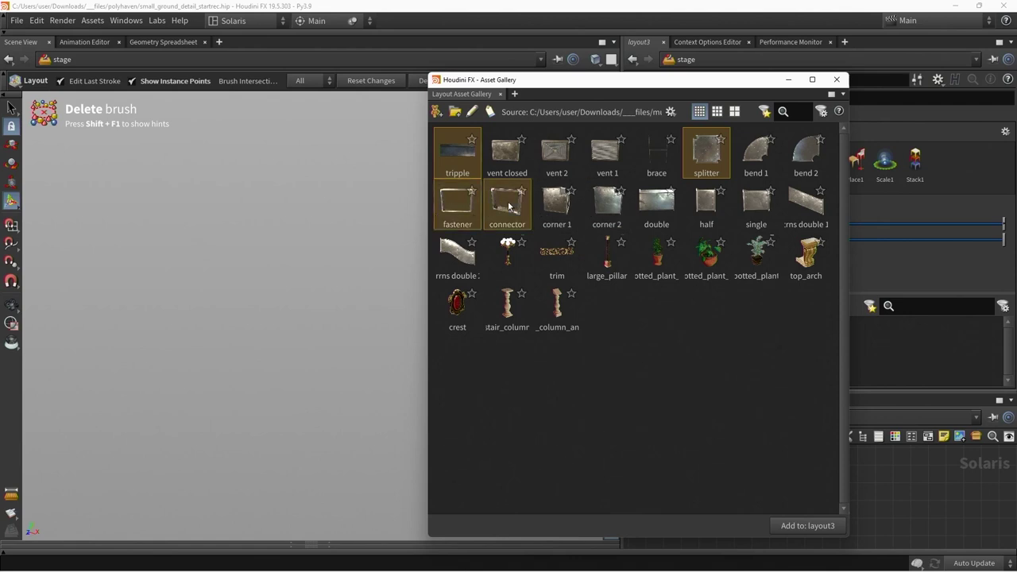
ctrl+click(659, 199)
ctrl+click(699, 204)
ctrl+click(760, 205)
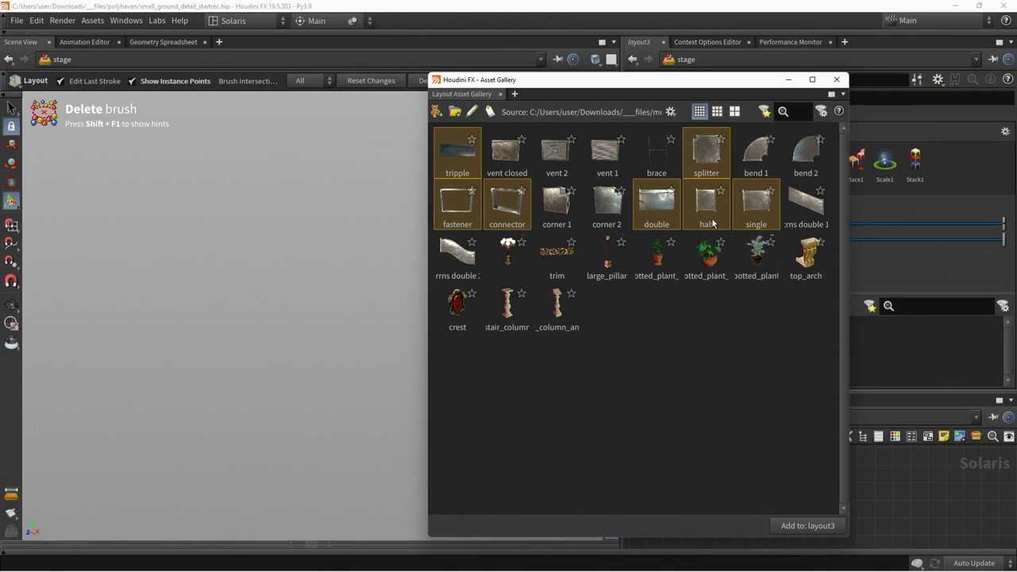
drag(753, 205, 957, 364)
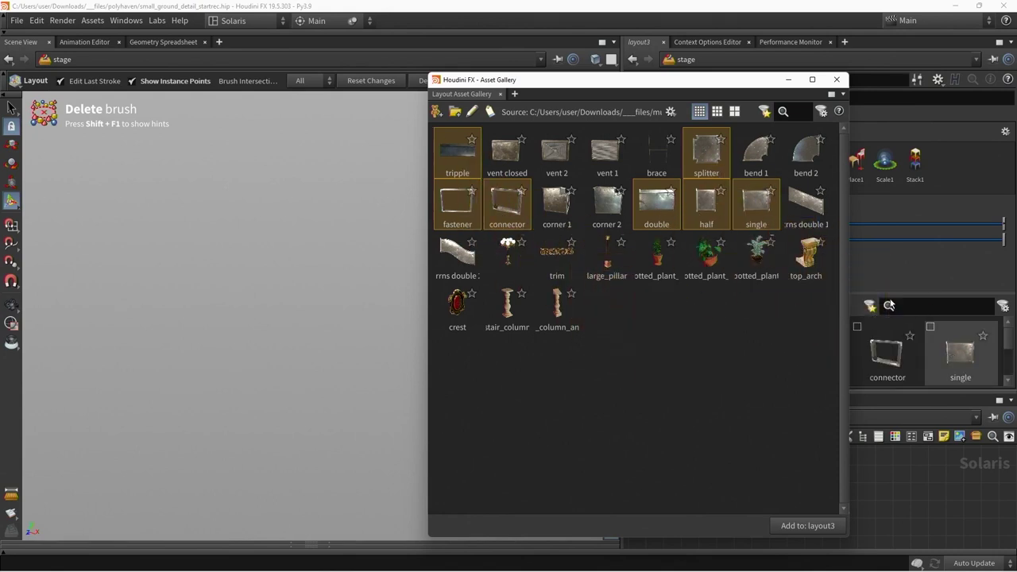
click(837, 79)
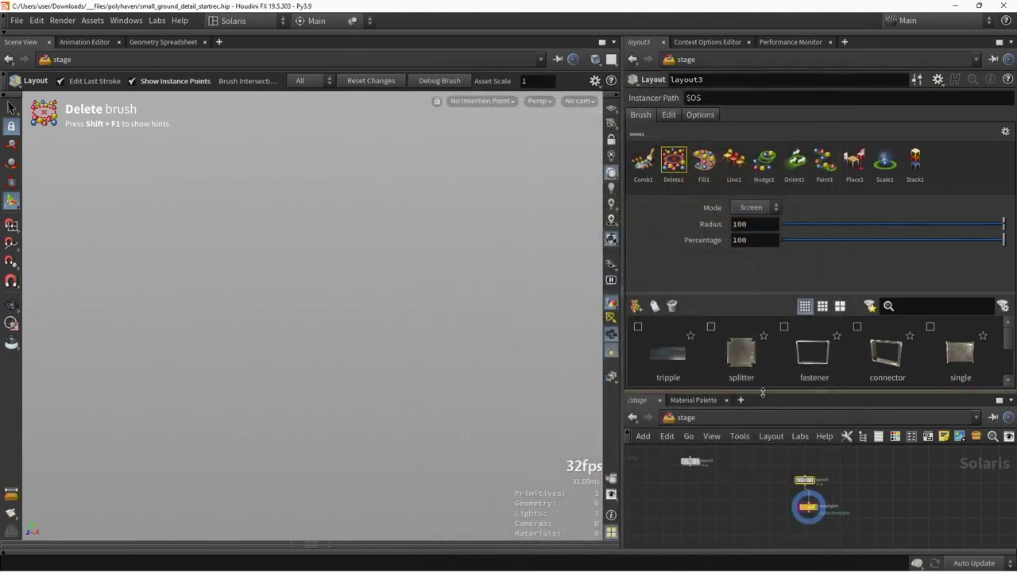
Step: Set the Line brush's Repeat Pattern to Explicit Pattern and close the duplicate Scene View
click(826, 392)
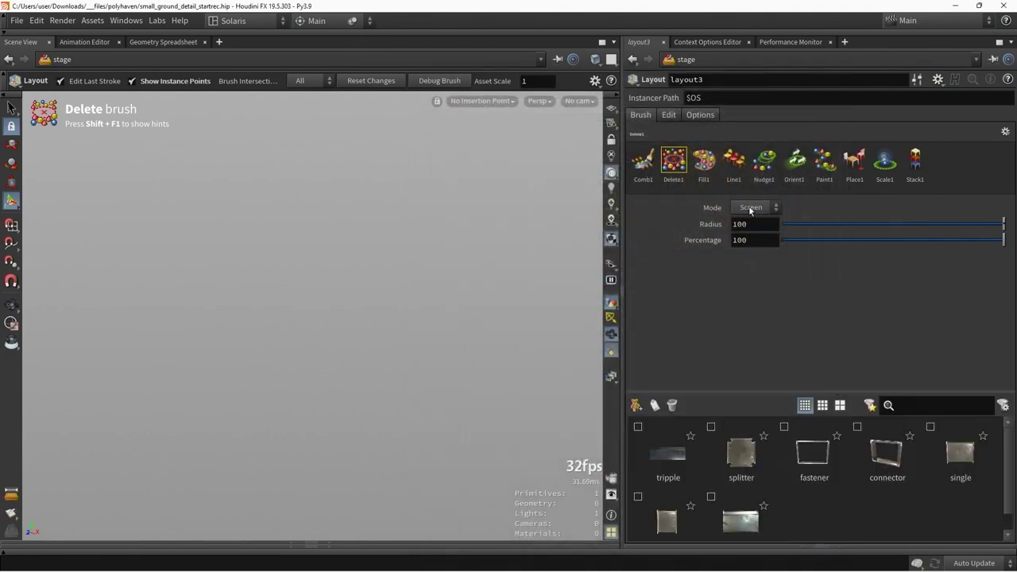
click(736, 165)
click(647, 202)
click(785, 267)
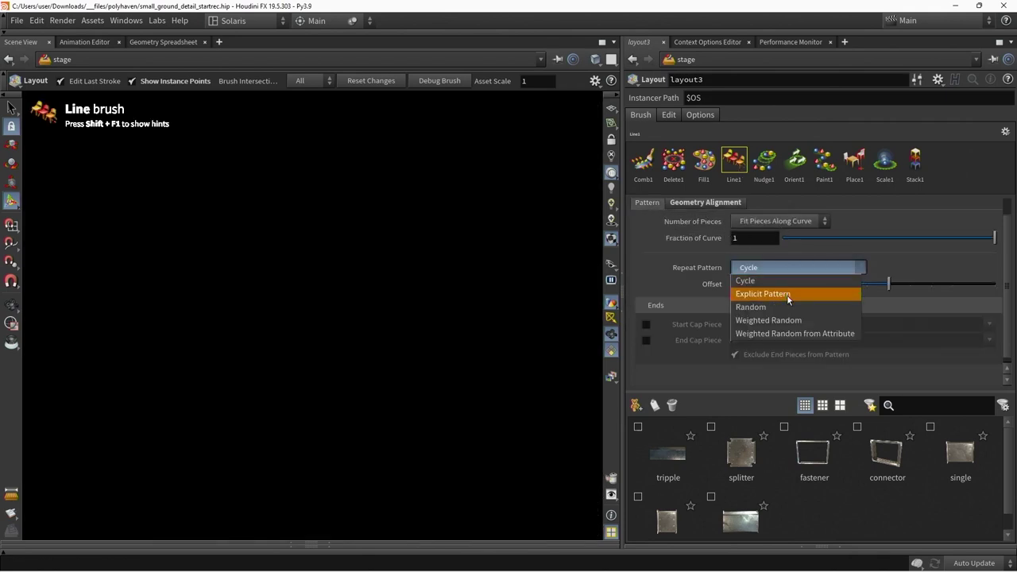
click(787, 295)
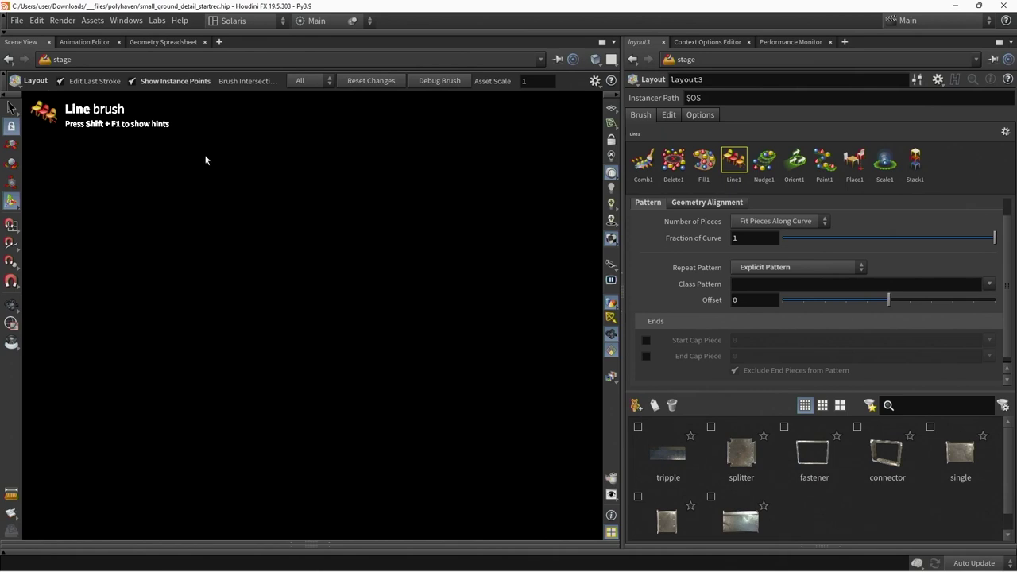
key(Escape)
click(50, 42)
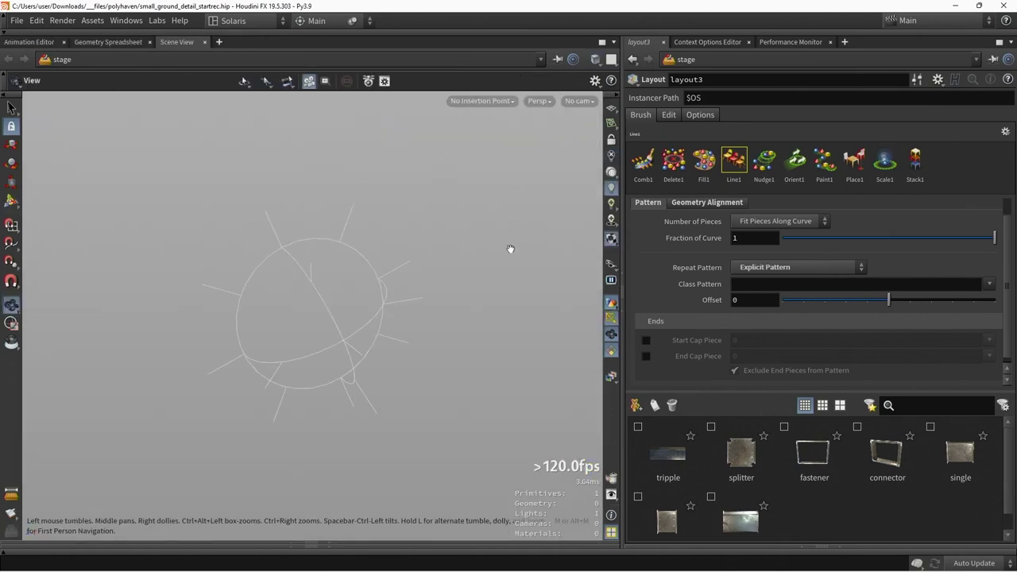
Step: Draw a short test line of duct pieces with the Line brush, then undo it
key(Return)
scroll(458, 283, down, 3)
drag(453, 317, 486, 299)
key(ctrl+z)
key(Escape)
key(Escape)
key(s)
Step: Draw a new line stroke and confirm Repeat Pattern stays on Explicit Pattern
key(Return)
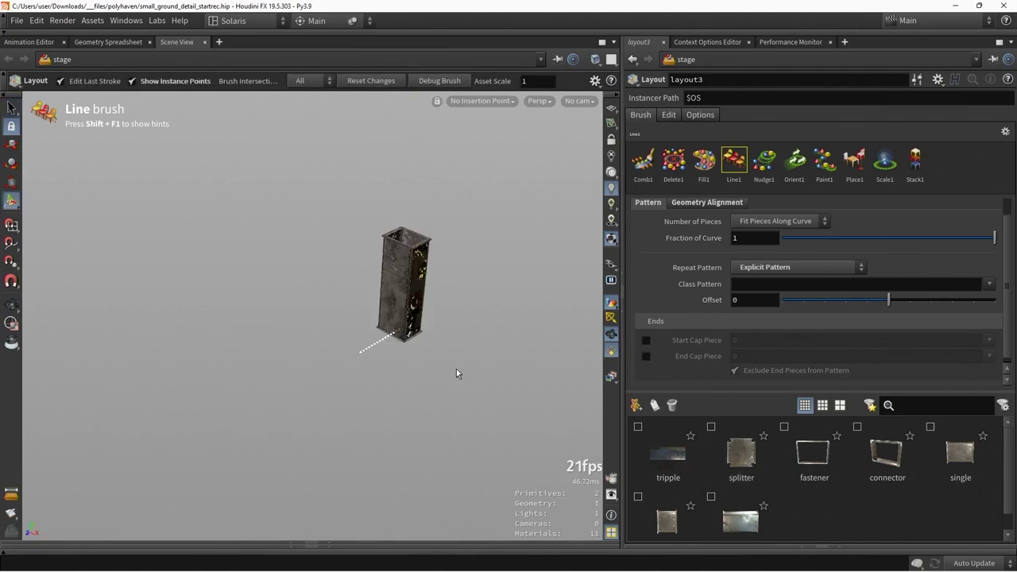
middle_drag(344, 364, 243, 340)
mouse_move(330, 262)
mouse_down()
mouse_move(398, 267)
mouse_move(390, 329)
mouse_move(270, 335)
mouse_move(662, 285)
mouse_up()
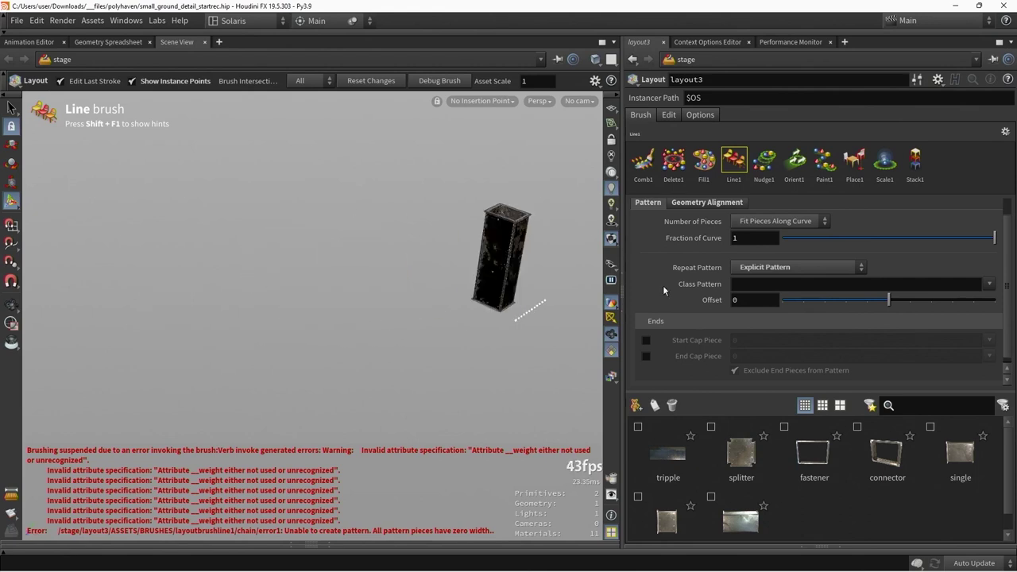
click(754, 272)
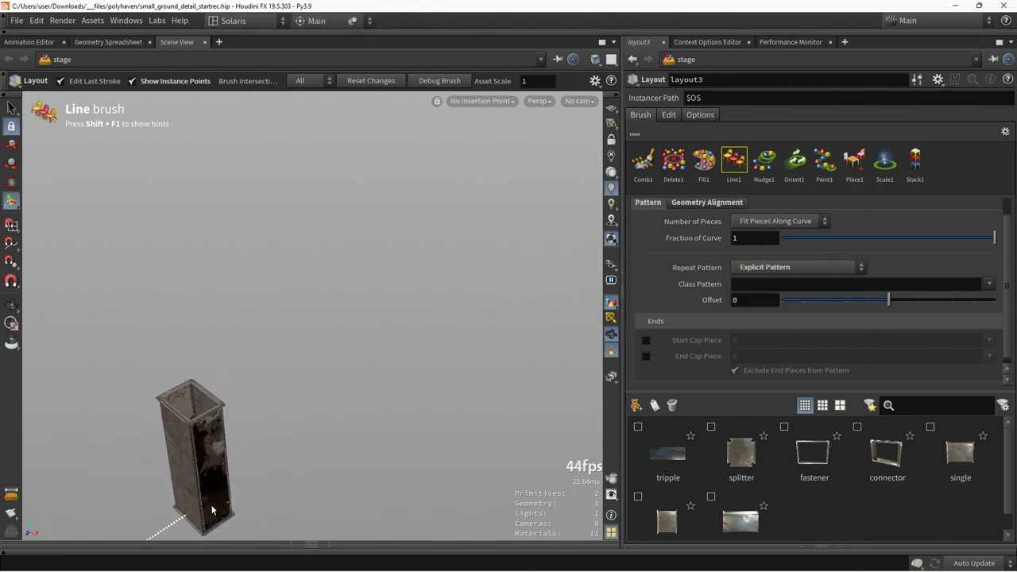
click(811, 267)
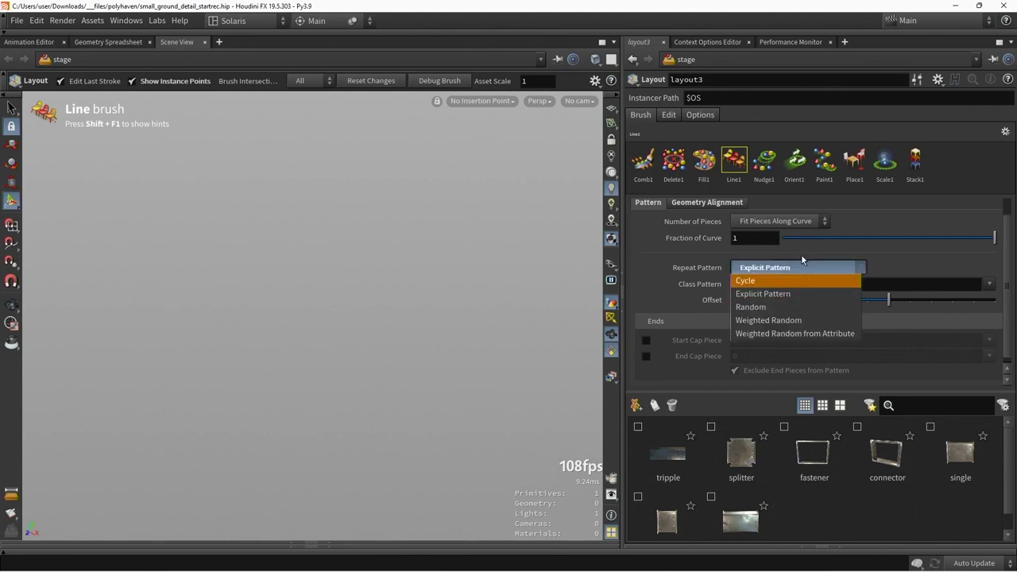
click(803, 253)
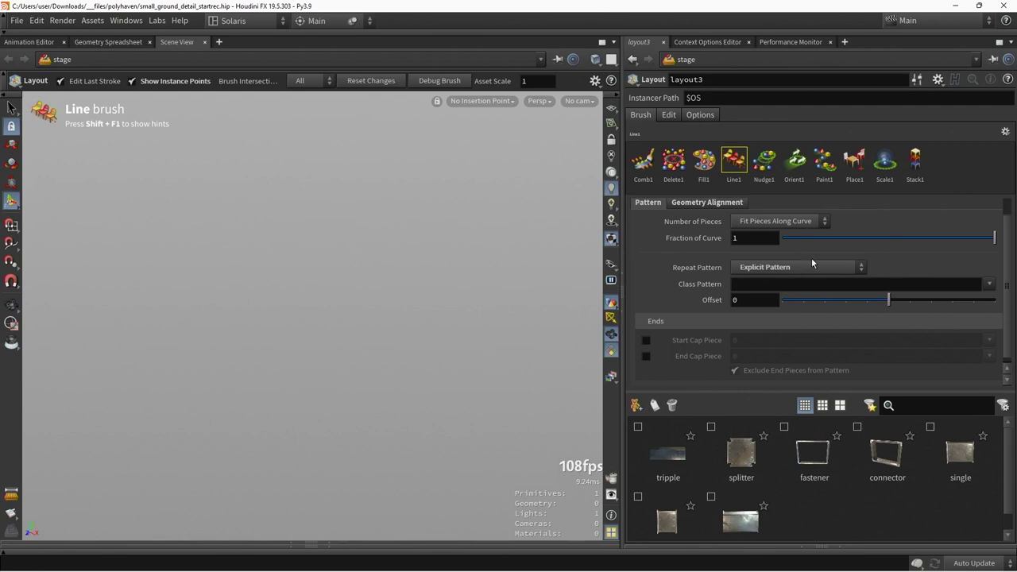
Step: Set Repeat Pattern to Cycle and draw a line of duct pieces across the stage
click(811, 267)
click(798, 281)
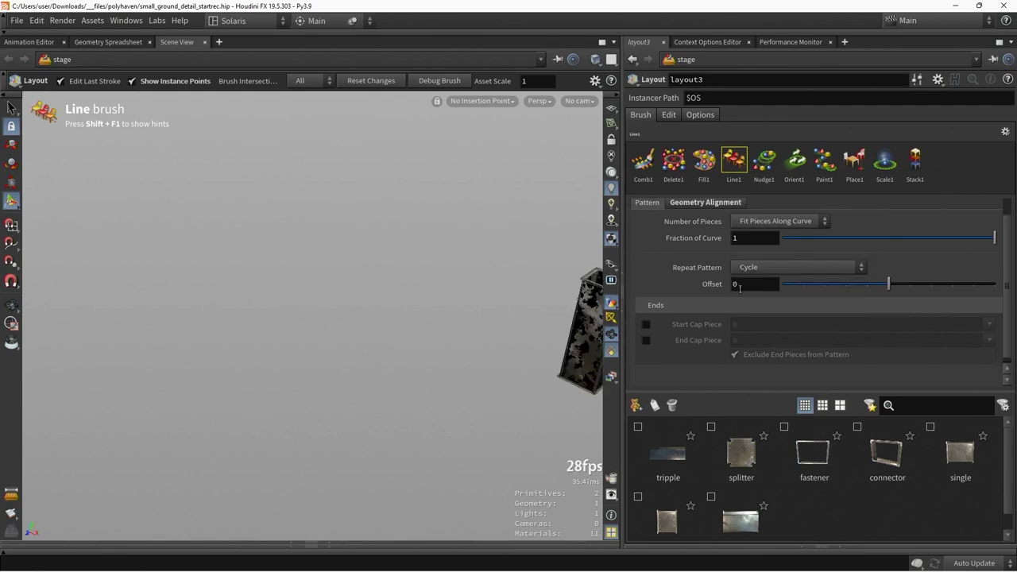
mouse_move(475, 254)
mouse_down()
mouse_move(572, 297)
mouse_move(401, 410)
mouse_move(490, 428)
mouse_move(583, 374)
mouse_move(364, 350)
mouse_up()
key(Escape)
key(Return)
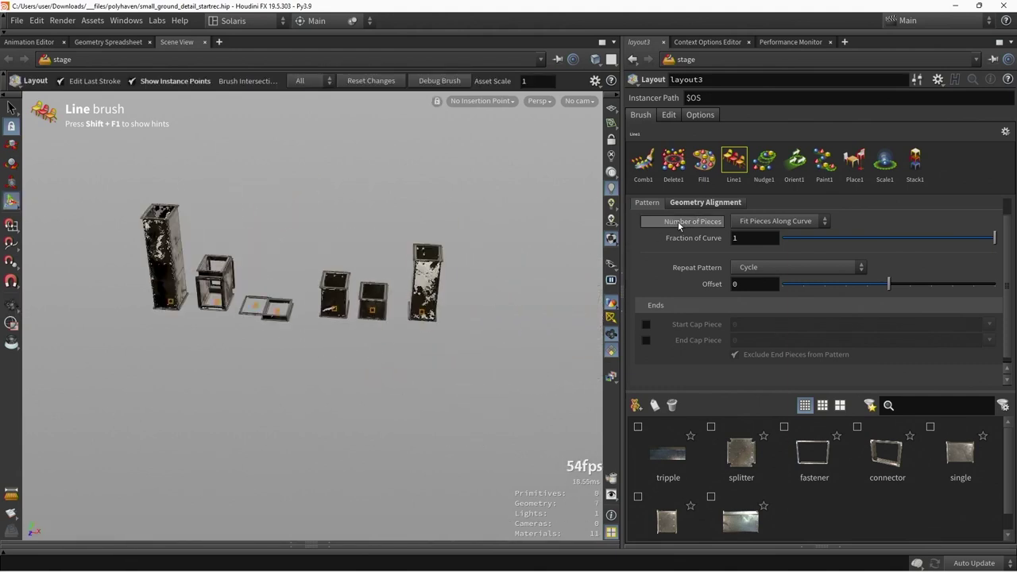
Step: Orient the pieces forward along Y and set Piece Spacing to 0 so they join
click(704, 203)
click(745, 223)
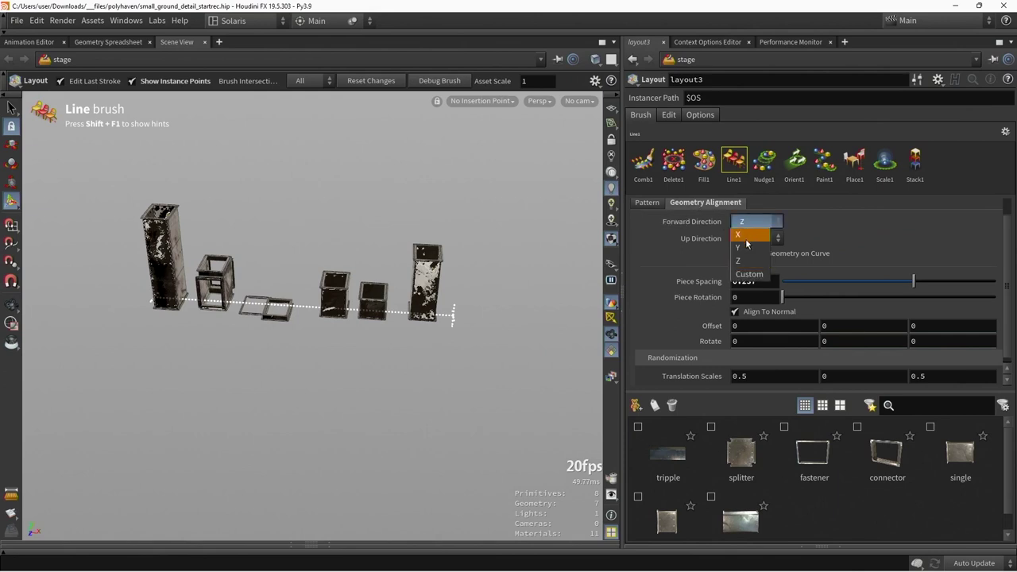
click(745, 234)
click(745, 223)
click(750, 248)
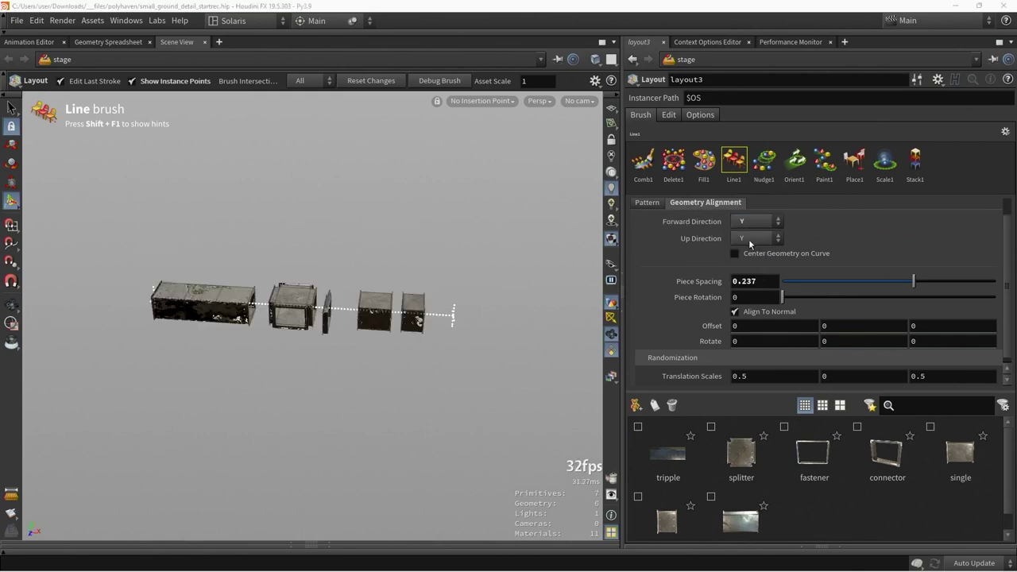
double_click(740, 280)
text(0)
key(Return)
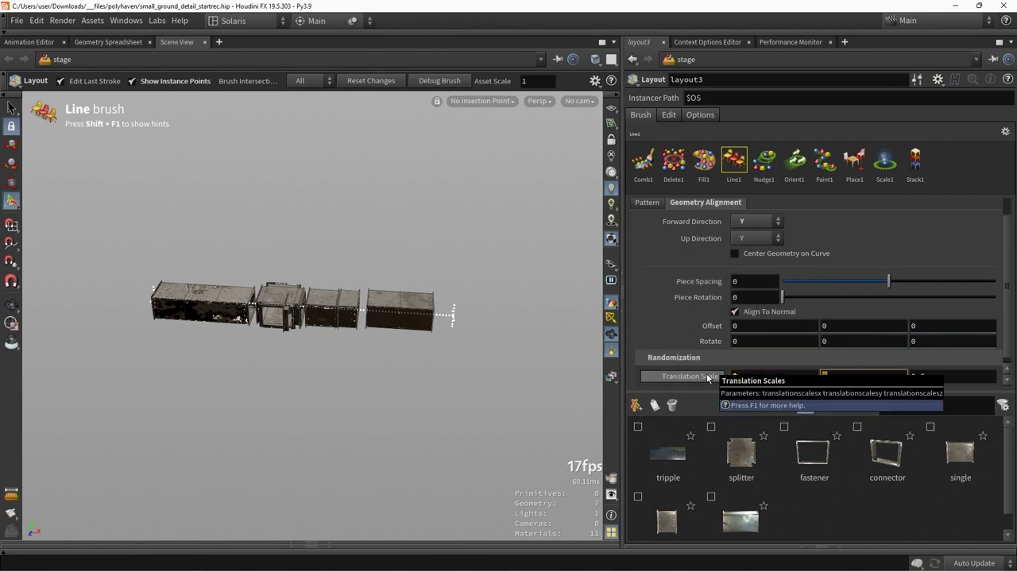
key(Escape)
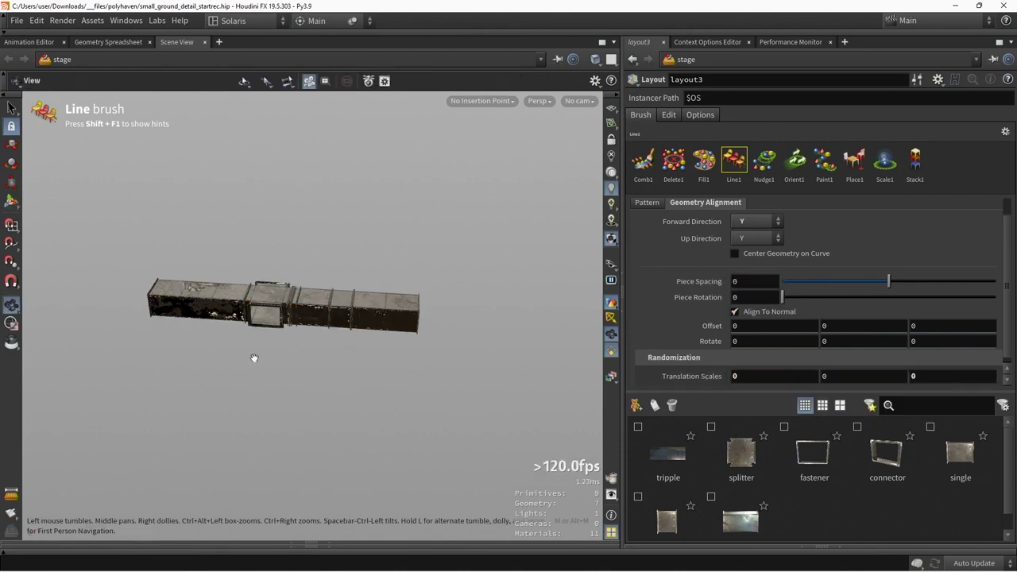
mouse_move(254, 357)
mouse_down()
mouse_move(294, 384)
mouse_move(254, 288)
mouse_move(354, 288)
mouse_move(269, 183)
mouse_move(322, 258)
mouse_move(349, 274)
mouse_move(345, 297)
mouse_up()
key(Return)
Step: Drag the stray vertical duct piece away, and toggle Show Instance Points off and on
click(309, 356)
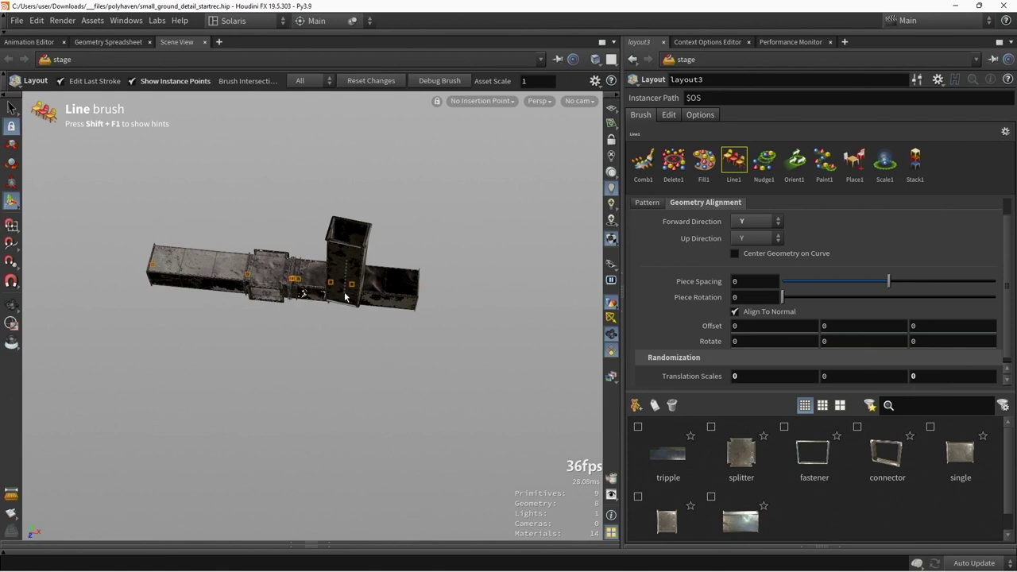
drag(345, 297, 95, 85)
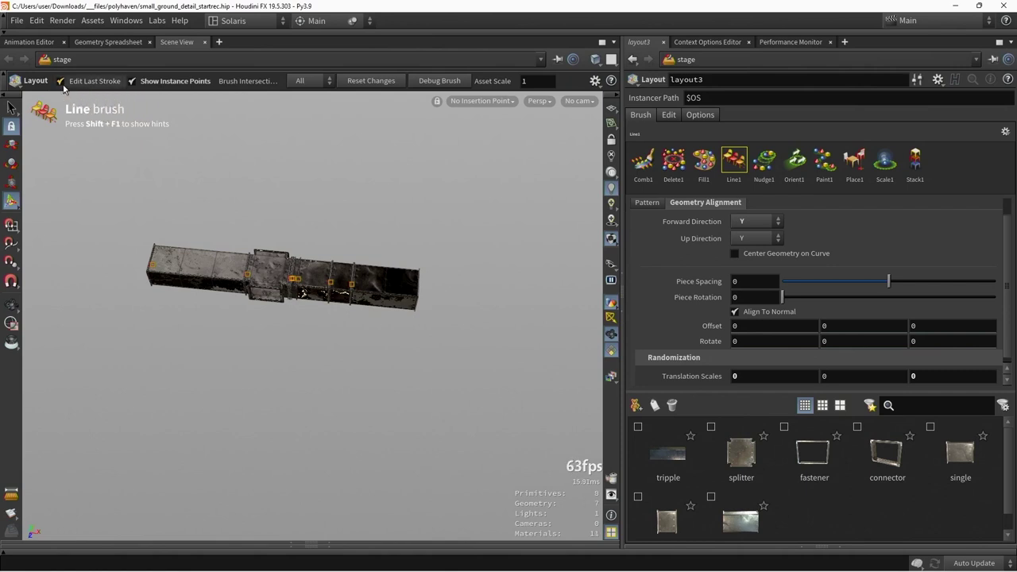
click(132, 83)
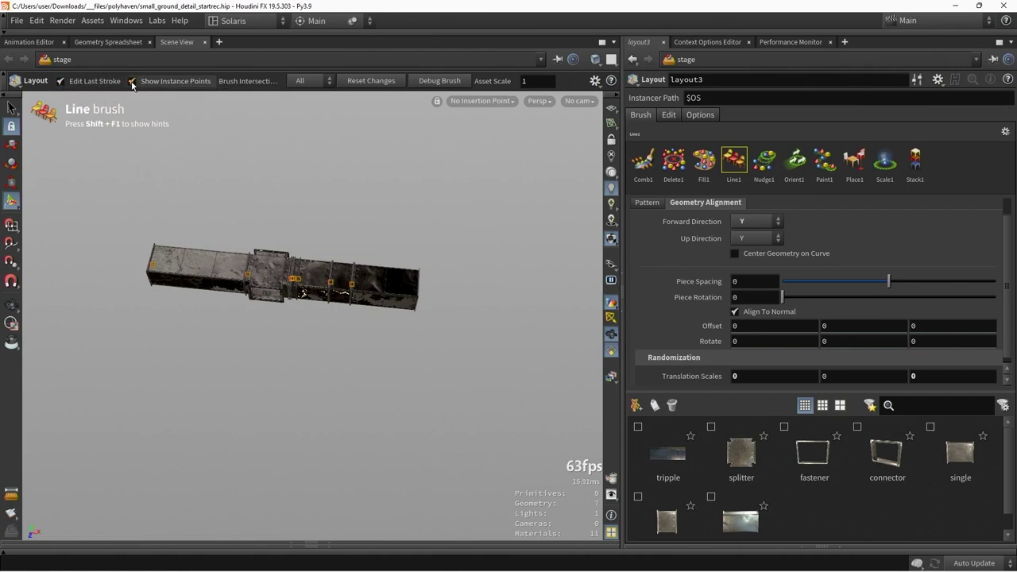
click(132, 82)
click(132, 83)
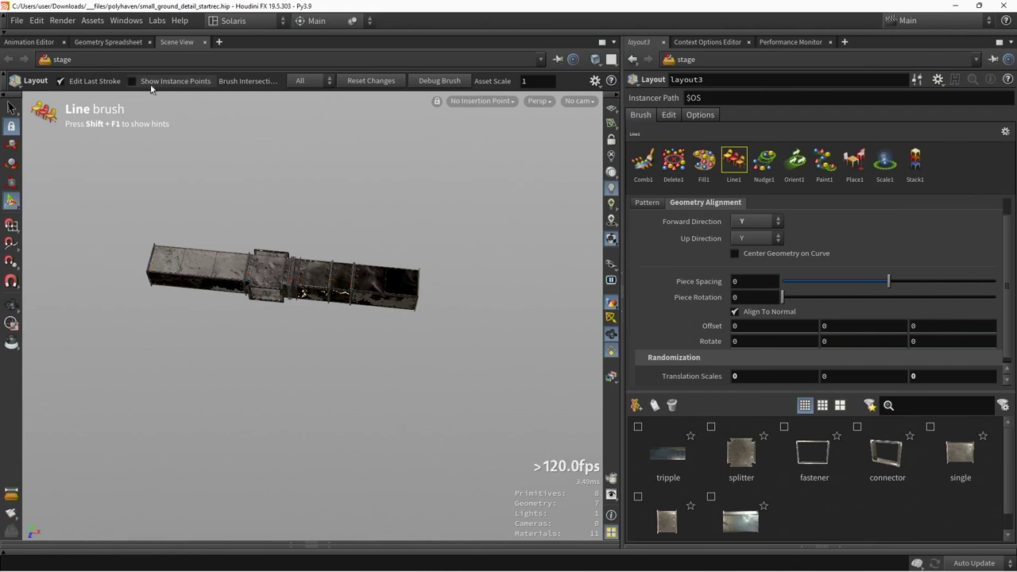
click(146, 85)
Step: Place a test vertical duct piece and move it below the line
click(263, 191)
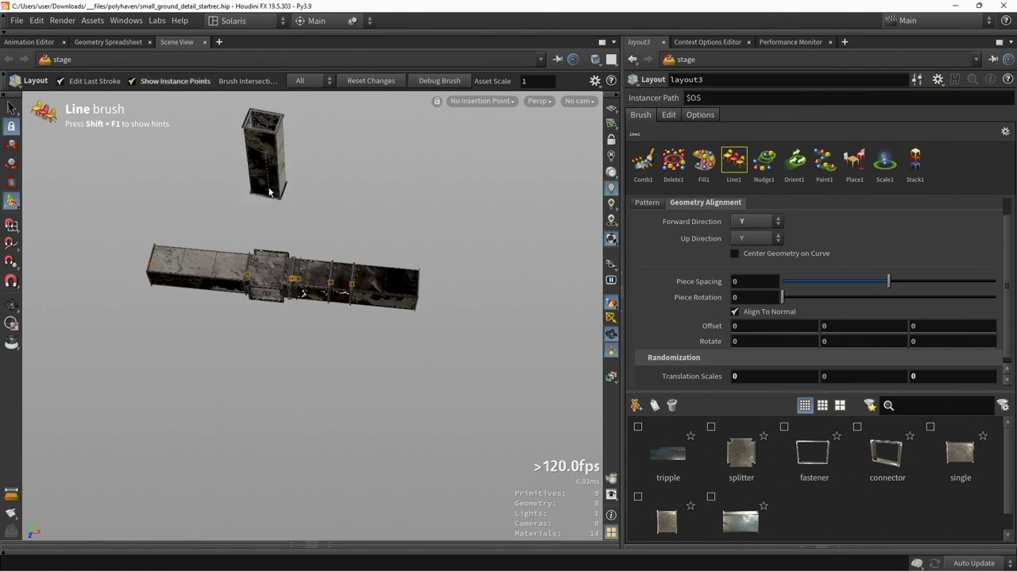
drag(293, 205, 367, 388)
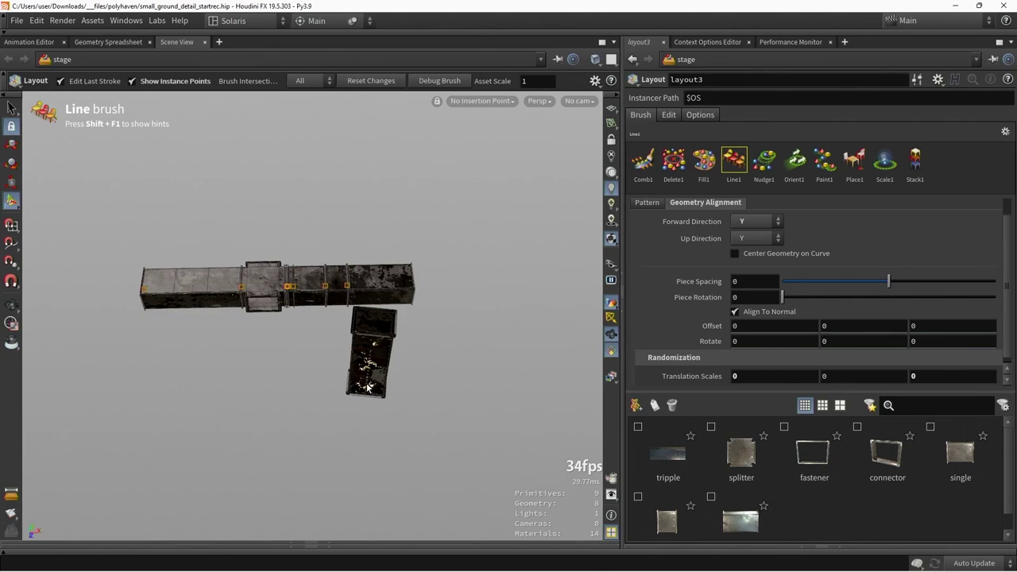
drag(367, 388, 572, 294)
Step: Discard the extra vertical piece and switch Repeat Pattern to Explicit Pattern
click(648, 203)
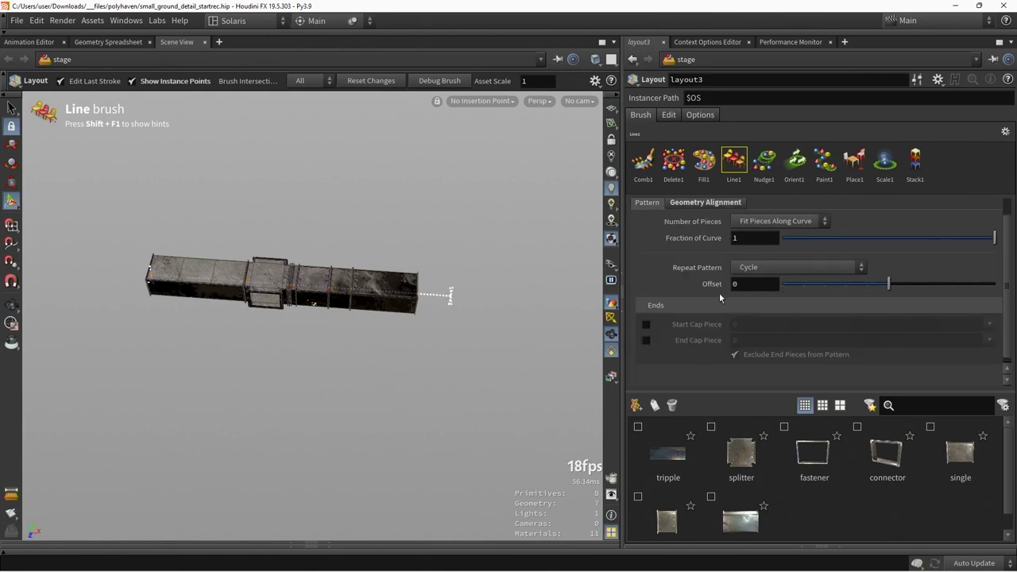
click(764, 270)
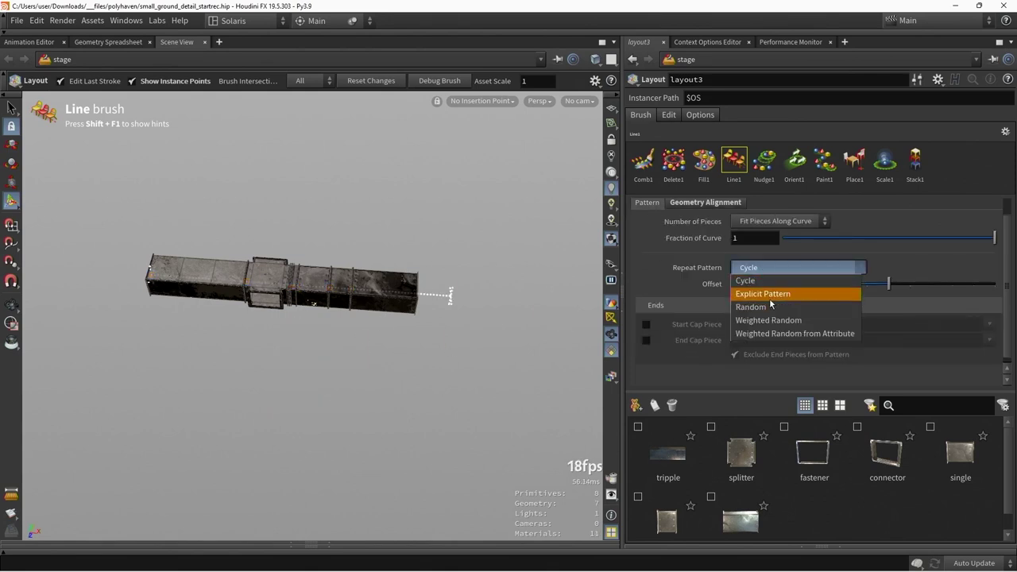
click(769, 296)
click(767, 286)
drag(759, 399, 758, 354)
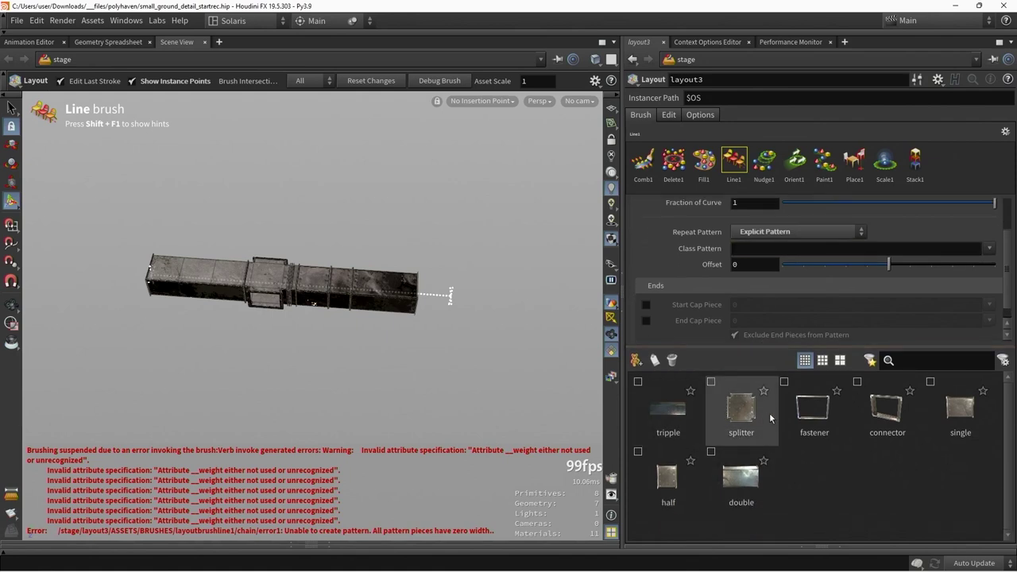
Step: Enter 2 4 2 1 as the Class Pattern
click(742, 249)
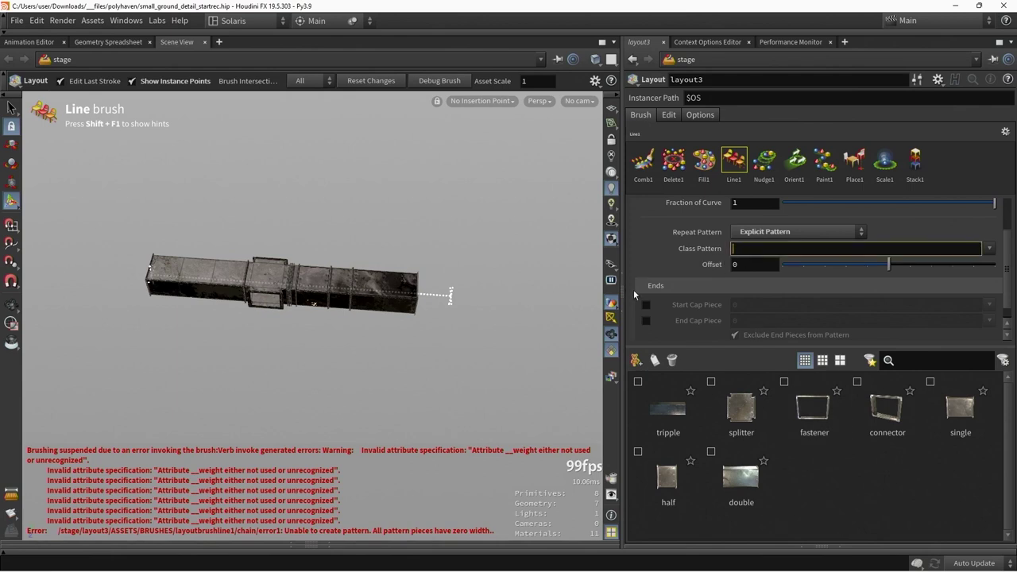
key(Return)
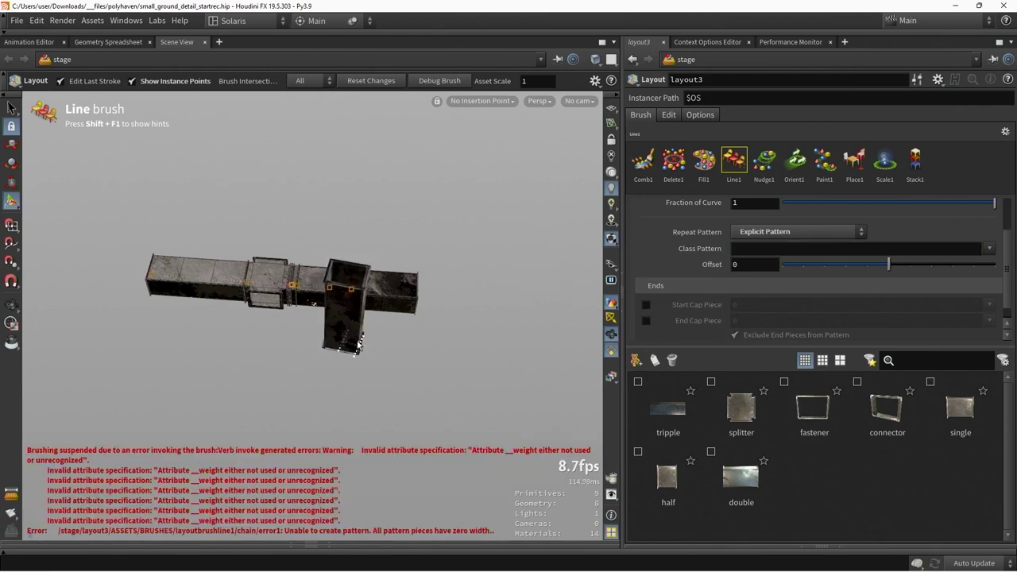
key(Escape)
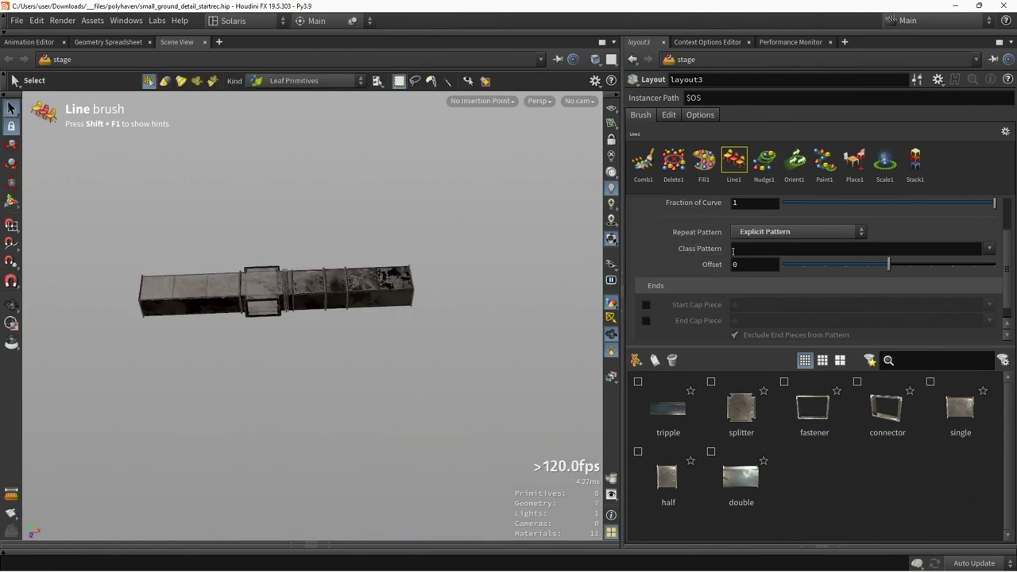
click(734, 250)
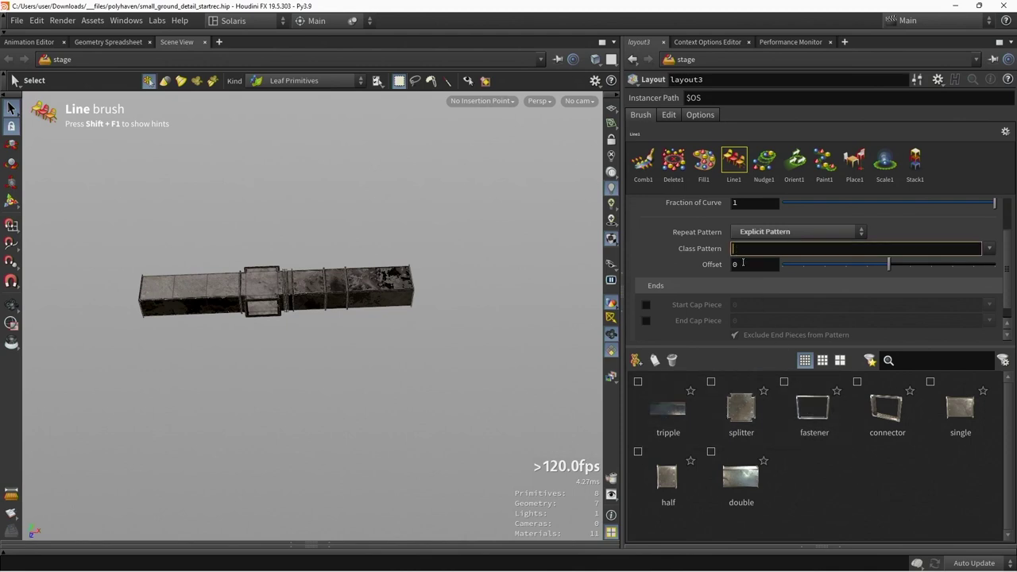
text(2)
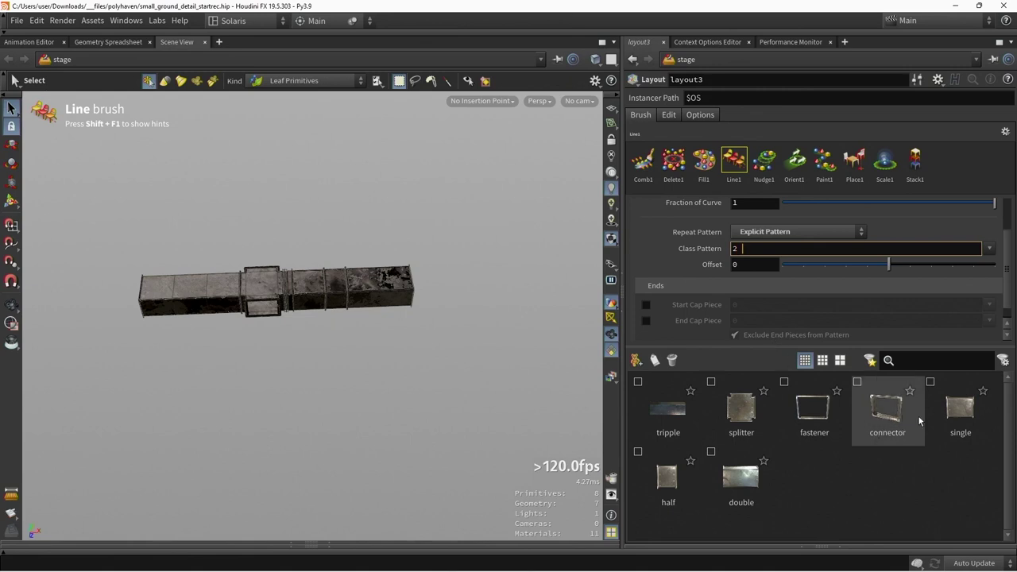
text( 4)
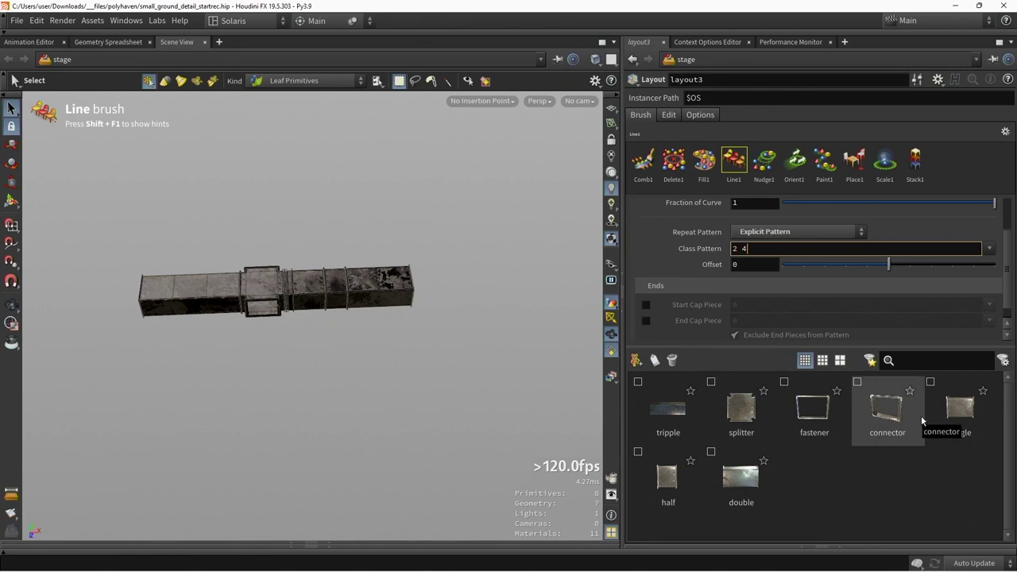
text(2)
key(BackSpace)
text(2 1)
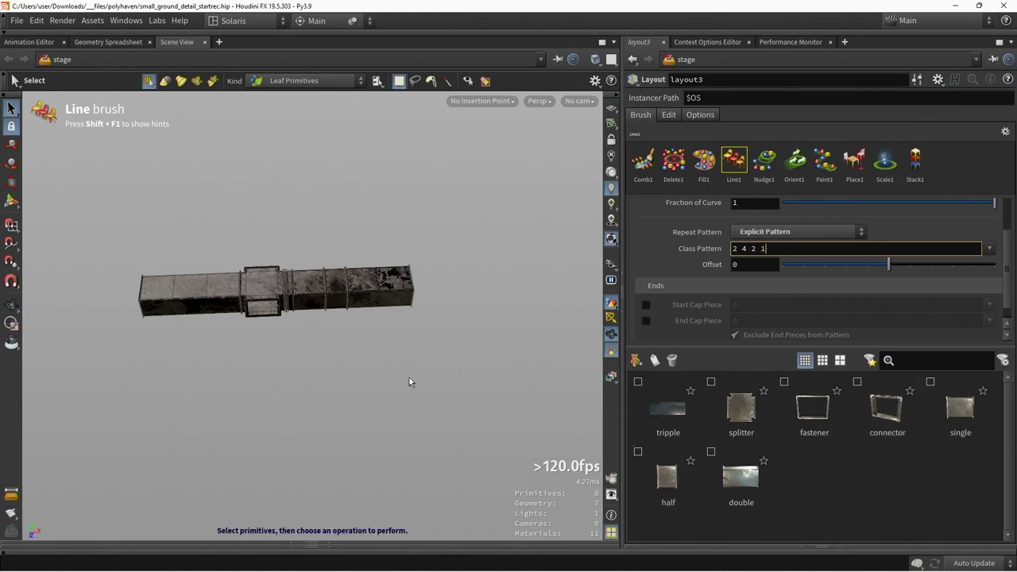
key(Return)
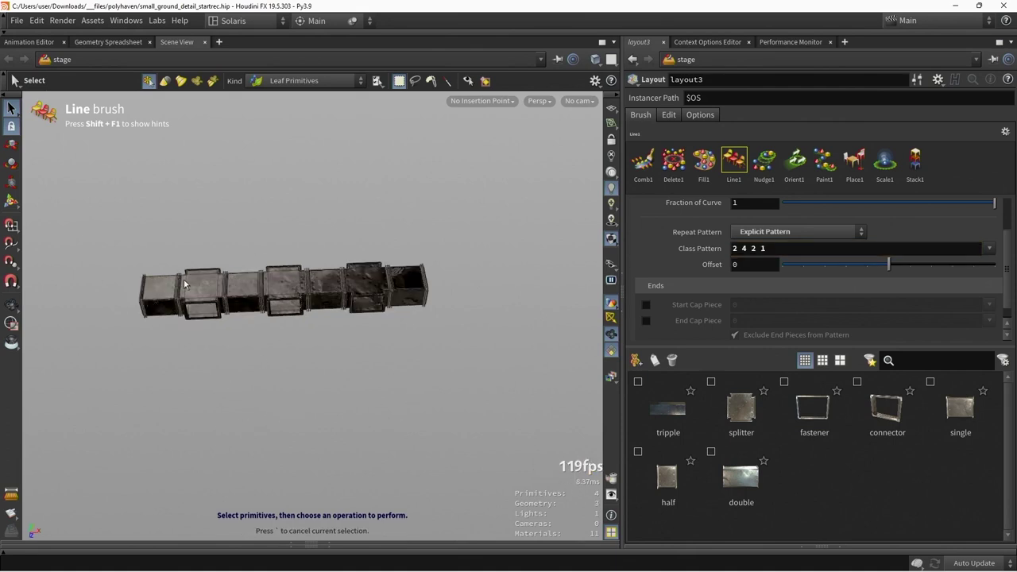
Step: Clear the Class Pattern value, then undo the change
key(Return)
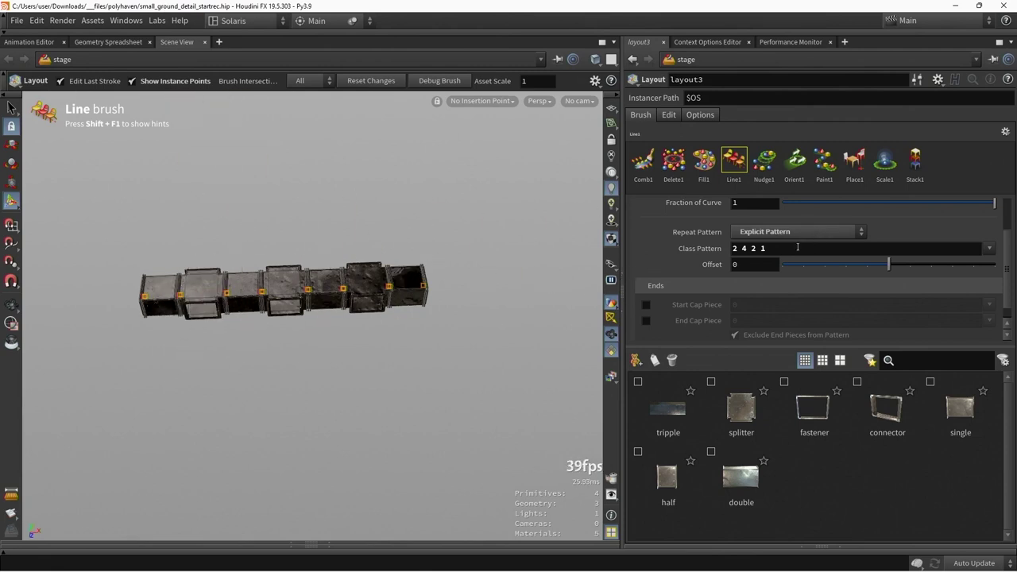
drag(798, 247, 695, 243)
key(BackSpace)
key(Return)
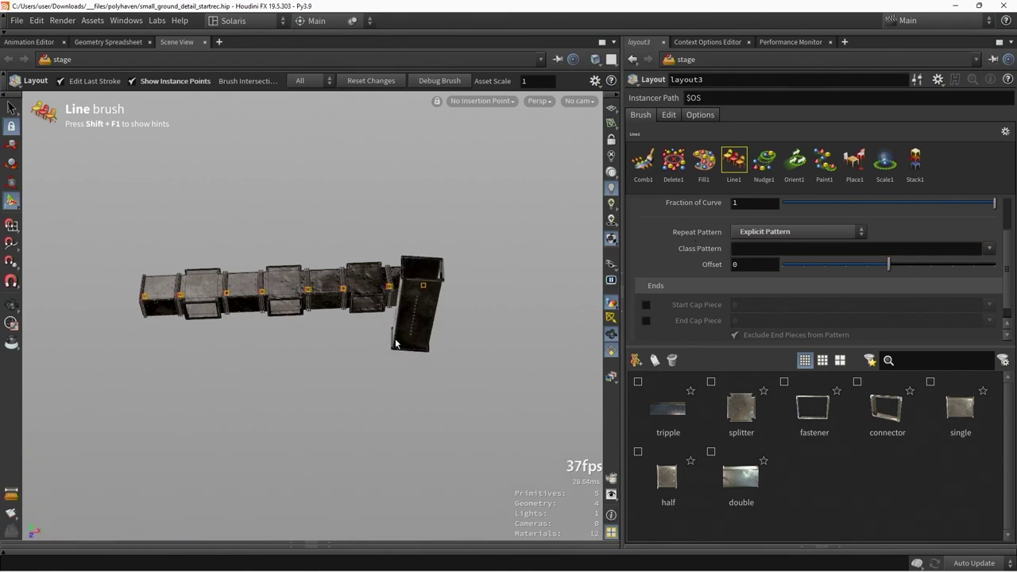
key(ctrl+z)
key(ctrl+z)
key(ctrl+z)
Step: Finish the straight duct row, try another line stroke, and switch to the Delete brush
drag(458, 322, 397, 335)
key(Escape)
key(s)
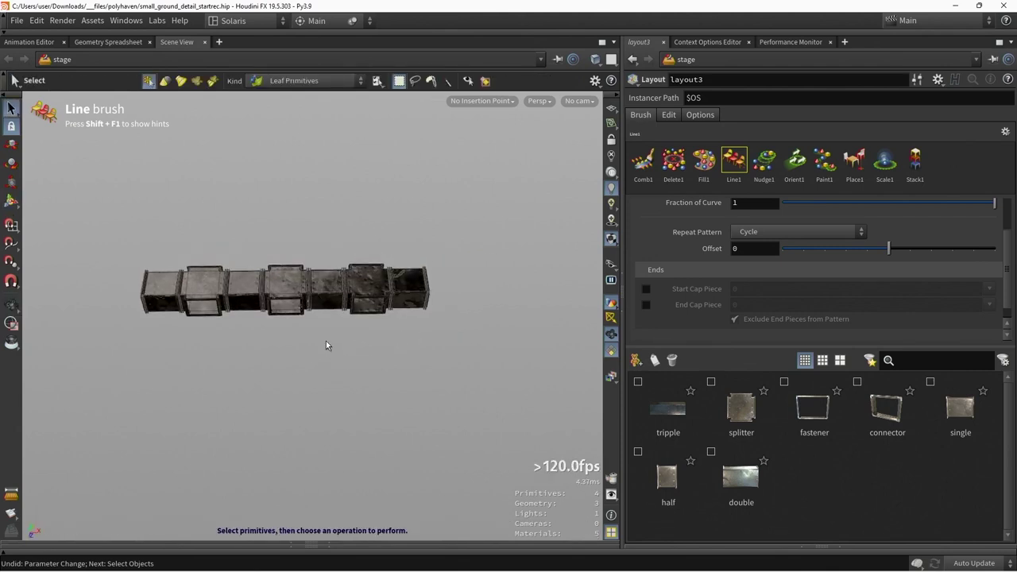
key(Return)
mouse_move(325, 341)
mouse_down()
mouse_move(327, 332)
mouse_move(232, 328)
mouse_up()
key(y)
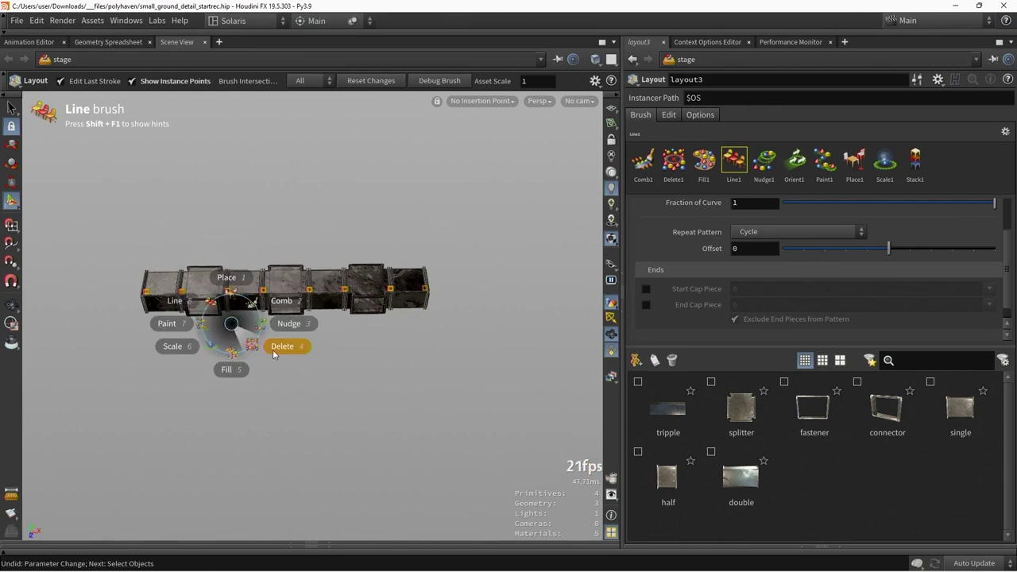
click(273, 350)
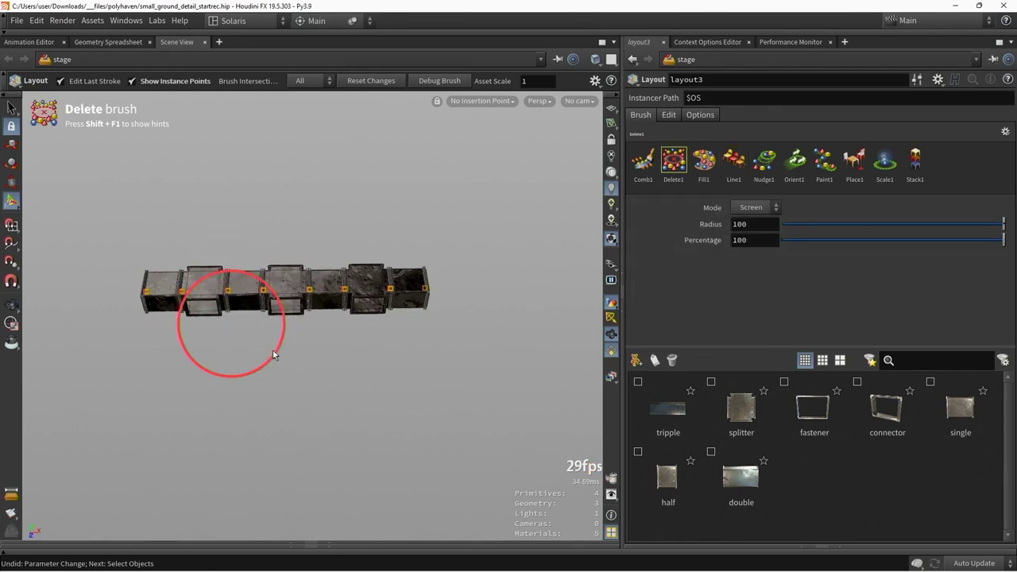
Step: Return to the Line brush with Explicit Pattern repetition and Class Pattern 2 4 2 1 5
key(y)
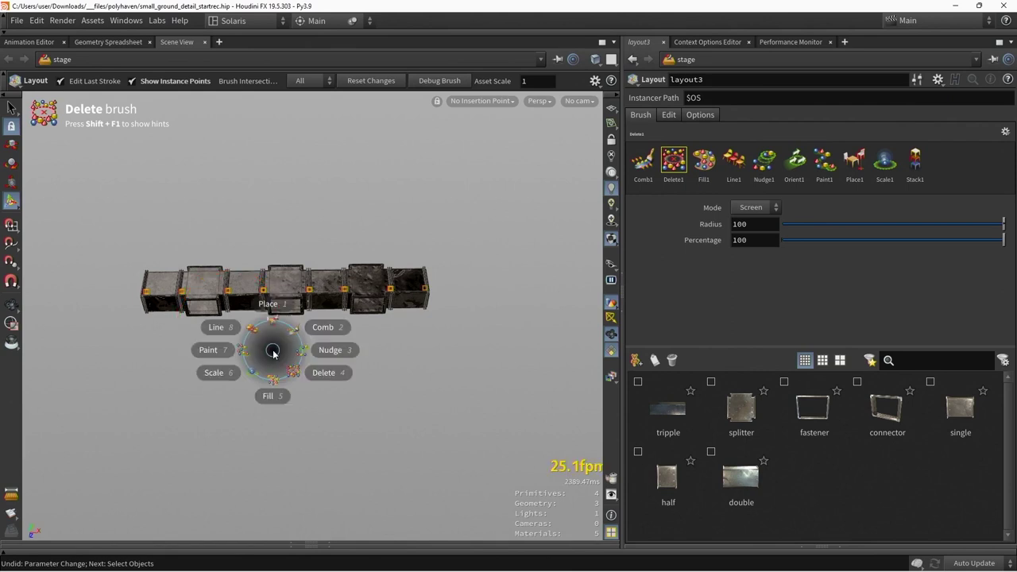
click(216, 328)
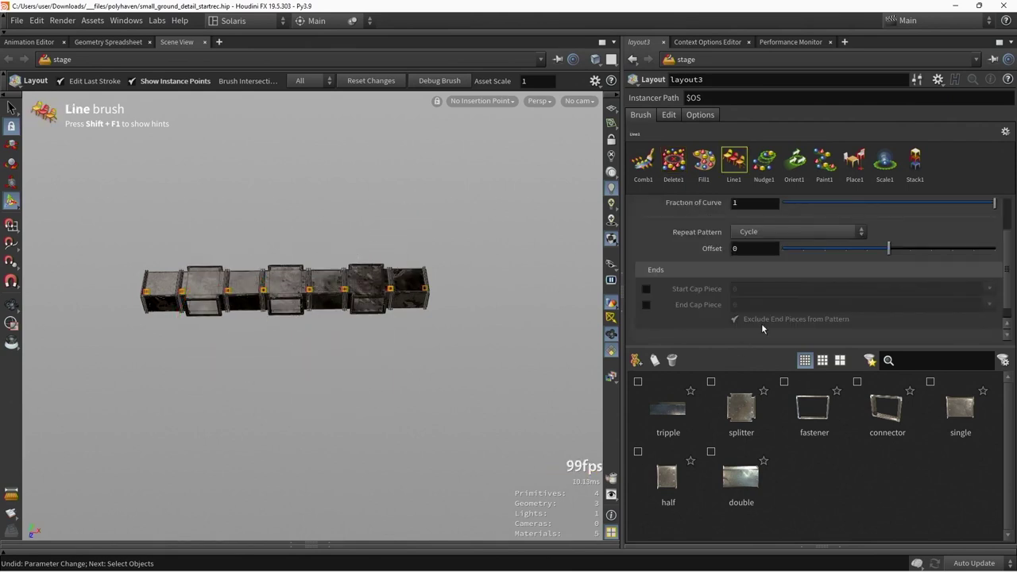
scroll(730, 280, up, 3)
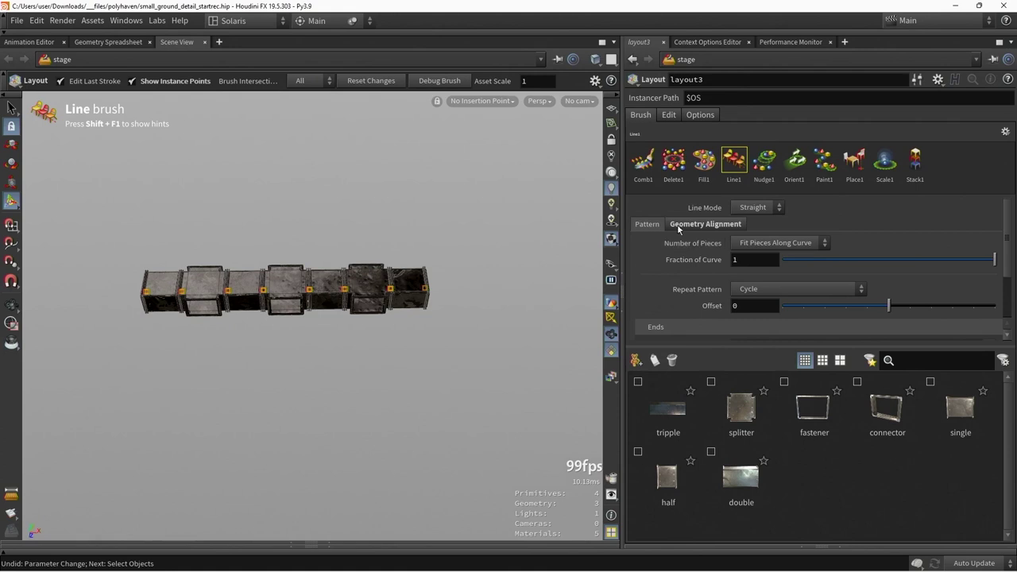
click(746, 289)
click(761, 317)
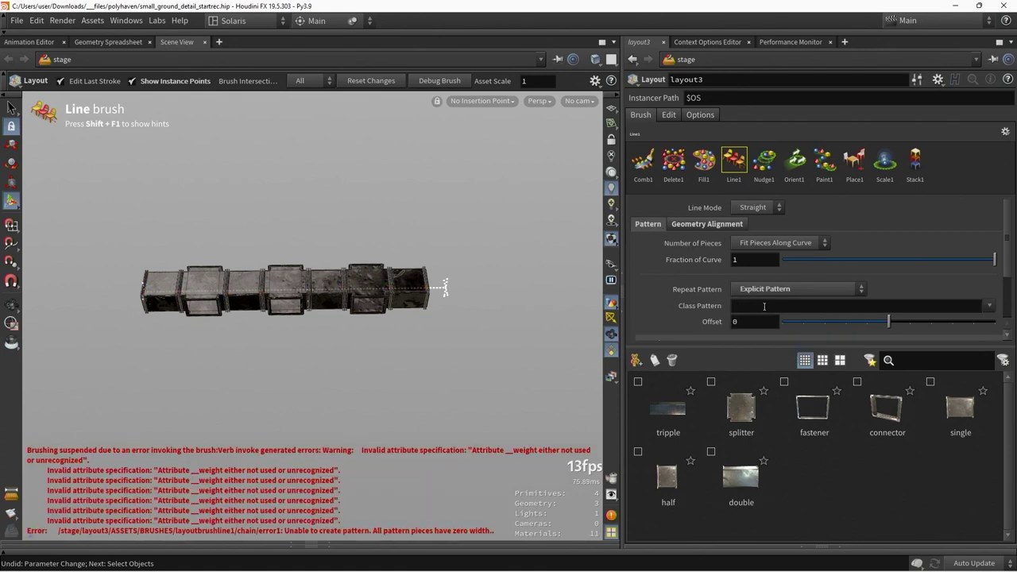
click(764, 307)
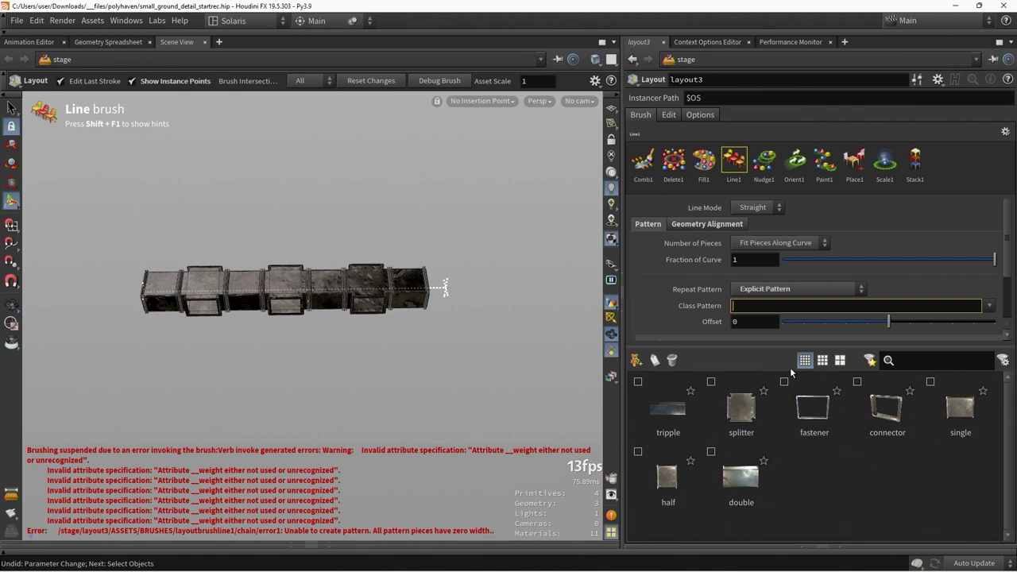
text(2 4 2 1 5)
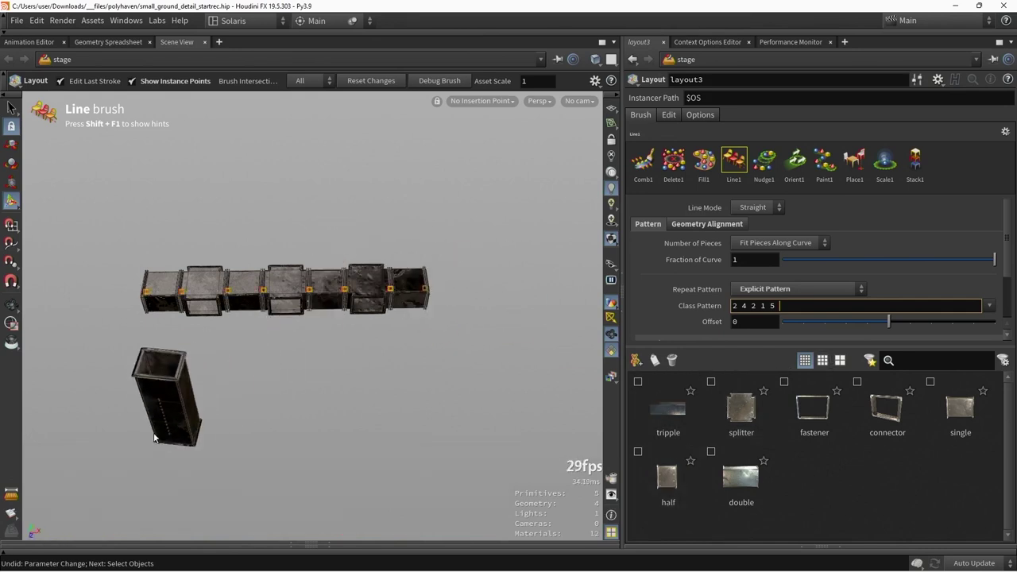
Step: Draw a second duct row below the first and shift its pattern Offset to 2
mouse_move(107, 429)
mouse_down()
mouse_move(413, 404)
mouse_move(594, 417)
mouse_up()
key(space)
drag(512, 334, 572, 317)
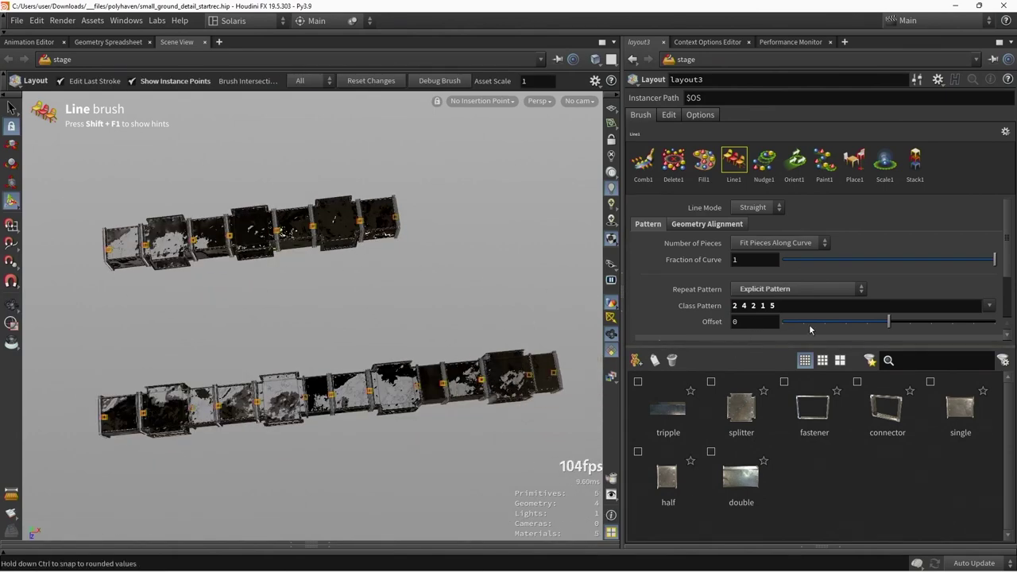
mouse_move(890, 322)
mouse_down()
mouse_move(941, 317)
mouse_move(918, 322)
mouse_move(931, 321)
mouse_up()
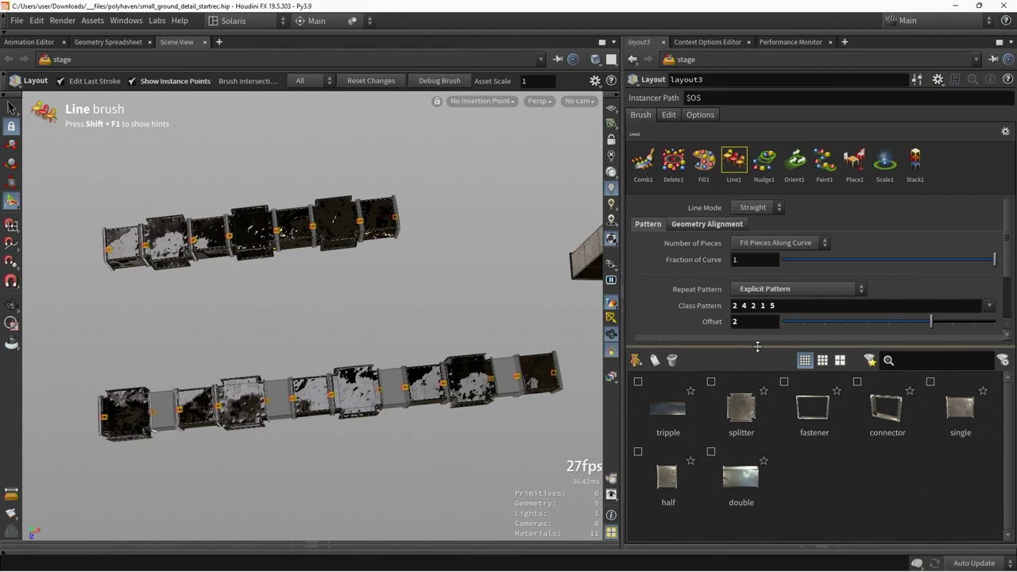
Step: Enable both start and end cap pieces in the Line brush's Ends section
click(657, 338)
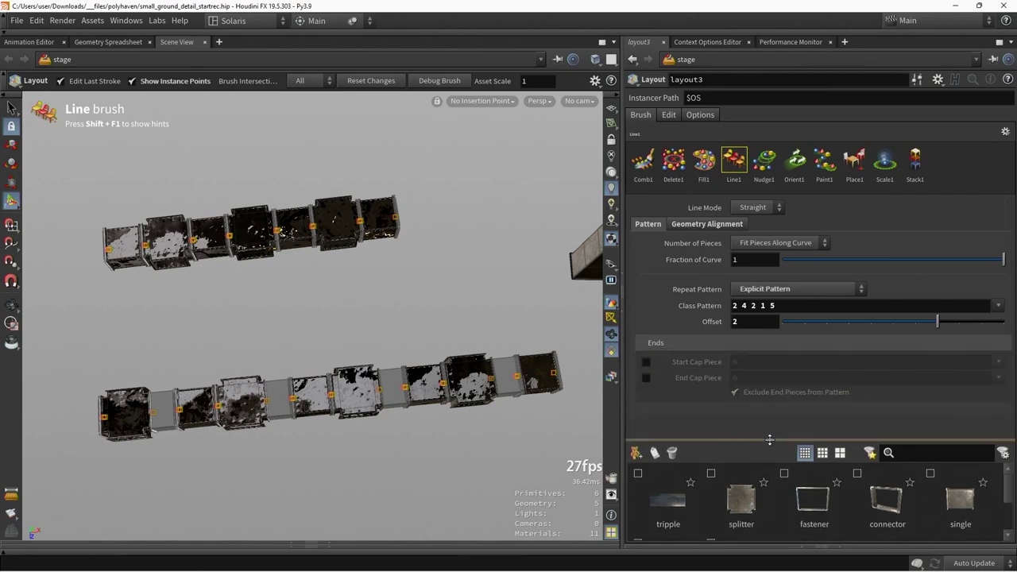
click(647, 361)
click(646, 378)
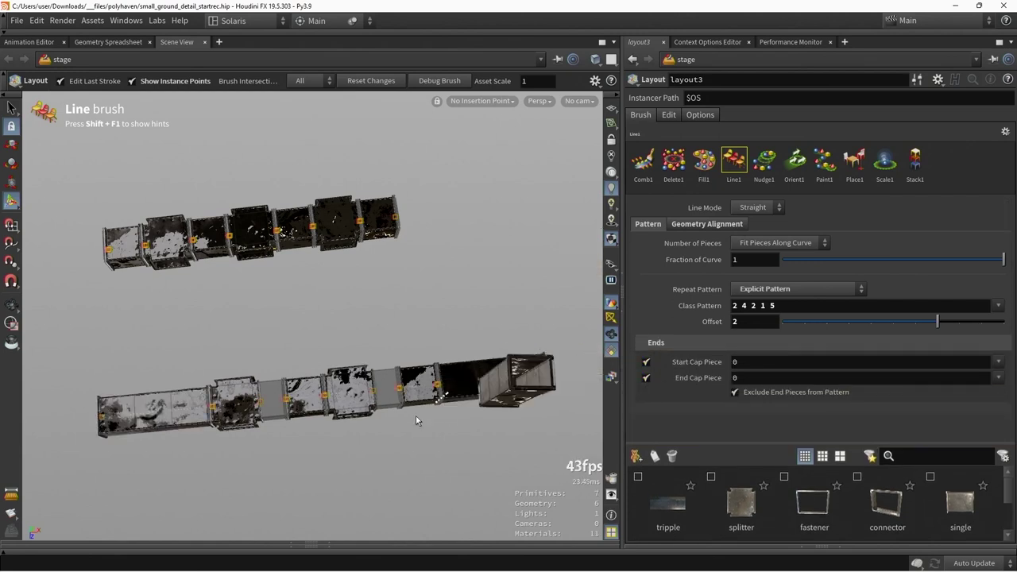
key(Escape)
mouse_move(419, 424)
mouse_down()
mouse_move(386, 345)
mouse_move(398, 365)
mouse_up()
key(Return)
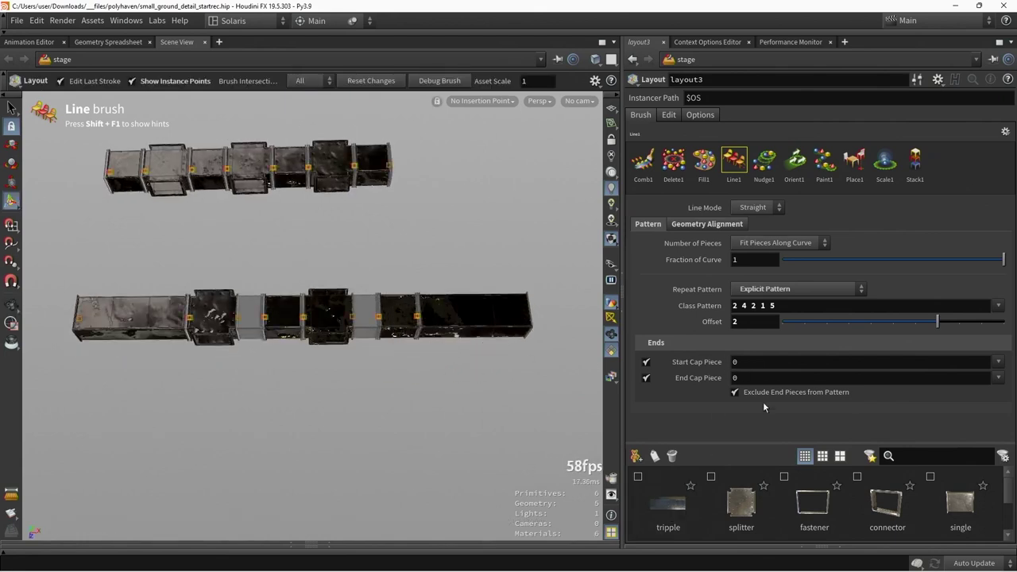
Step: Set Start Cap Piece to 1 and End Cap Piece to 4
click(758, 360)
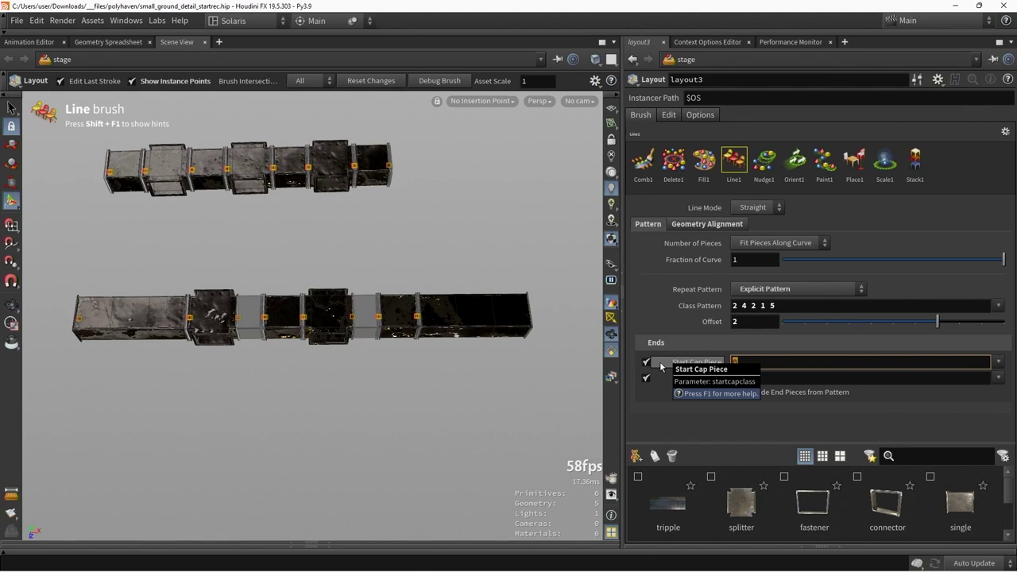
text(1)
key(Tab)
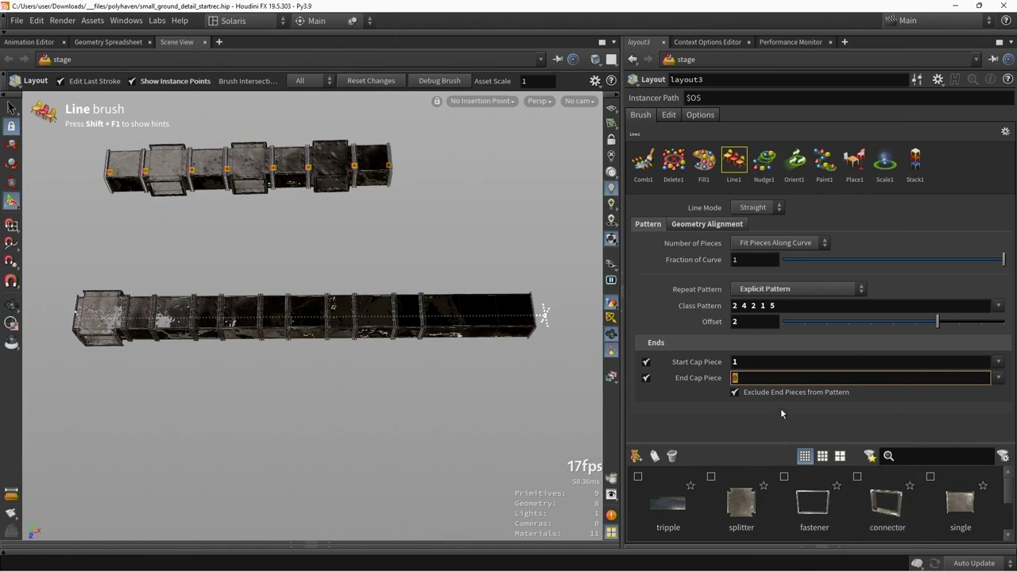
text(4)
key(Return)
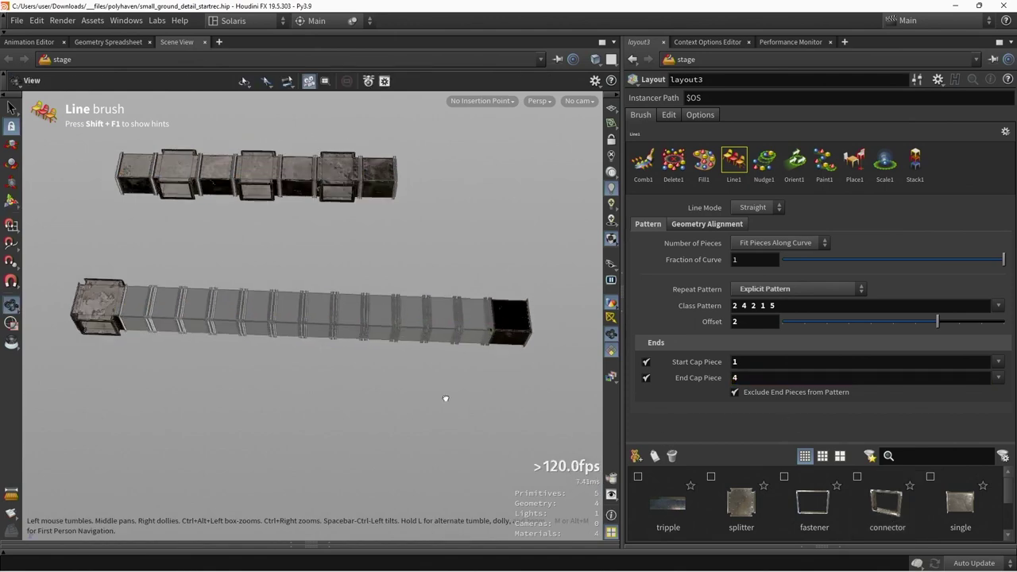
mouse_move(476, 397)
alt+mouse_down()
mouse_move(329, 358)
mouse_move(376, 377)
mouse_move(350, 349)
mouse_move(300, 337)
mouse_move(191, 332)
alt+mouse_up()
Step: Render a Karma preview region over the lower capped duct row, then return to OpenGL viewing
key(s)
alt+drag(334, 375, 378, 400)
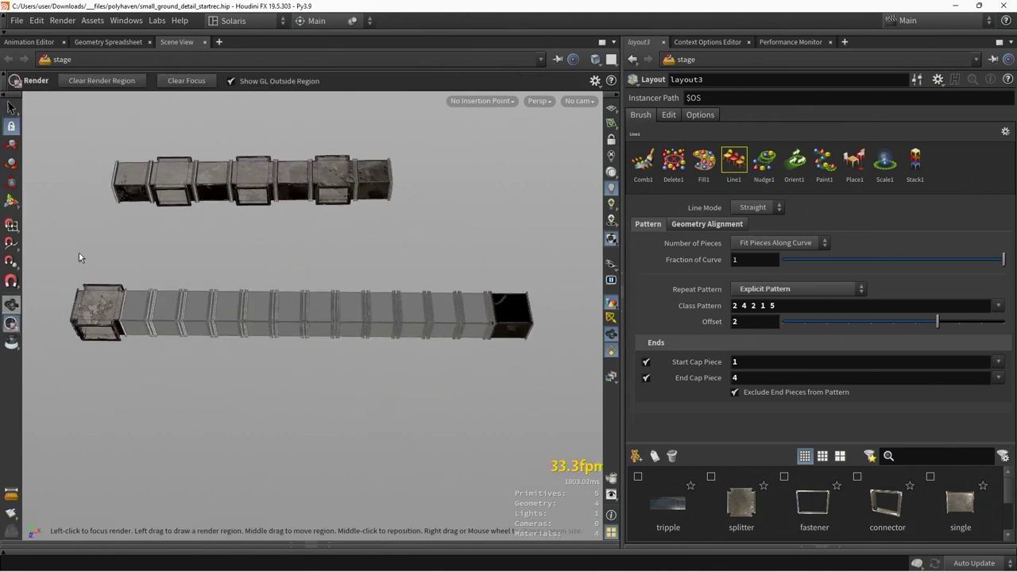
drag(64, 229, 602, 411)
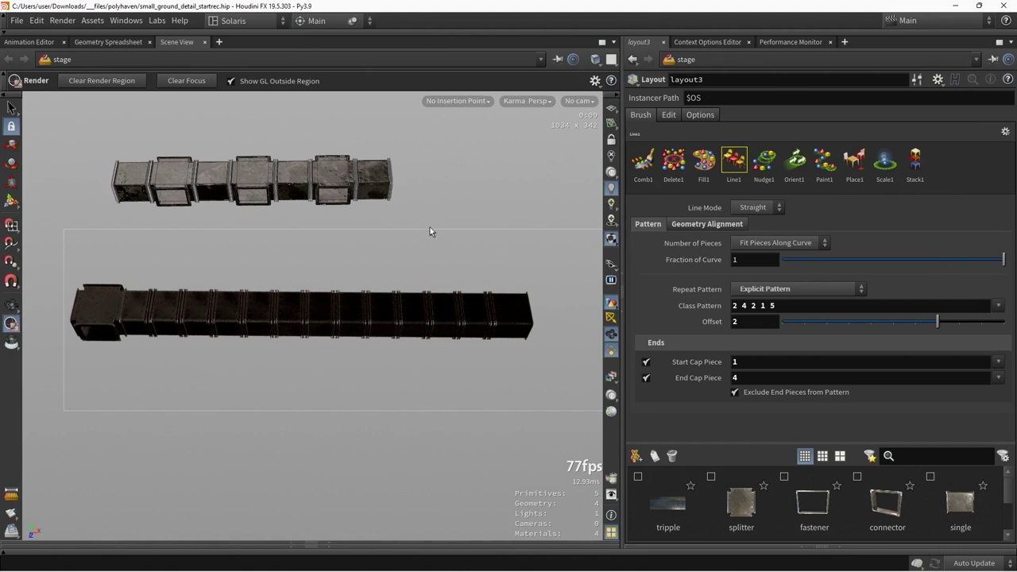
key(Escape)
drag(453, 183, 472, 373)
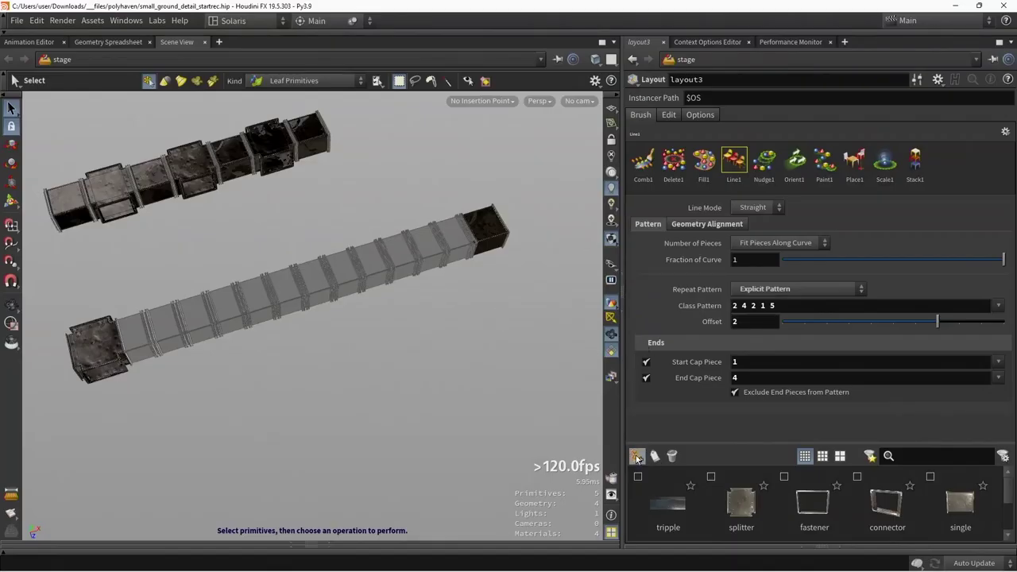
click(637, 458)
click(666, 145)
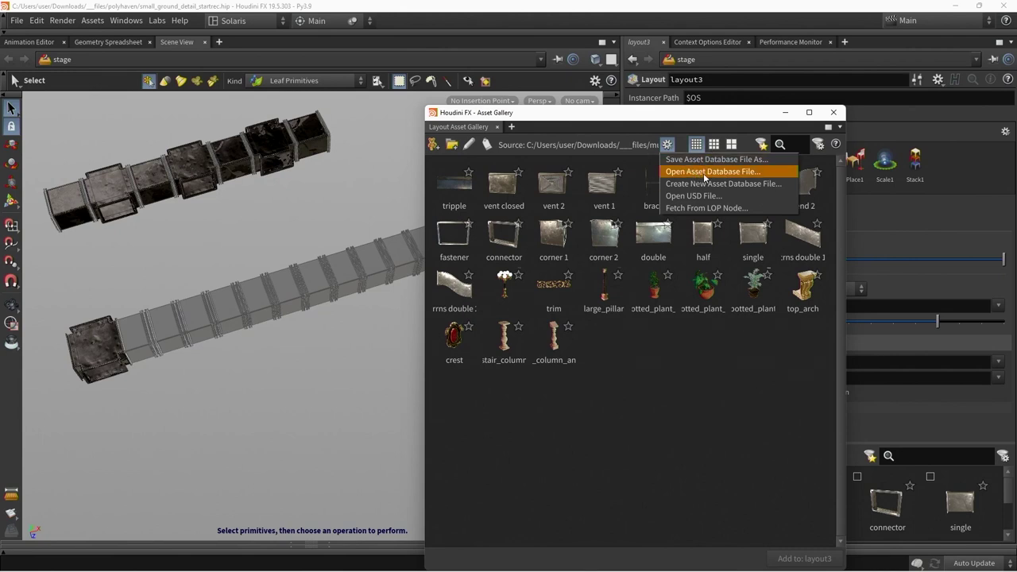
click(672, 387)
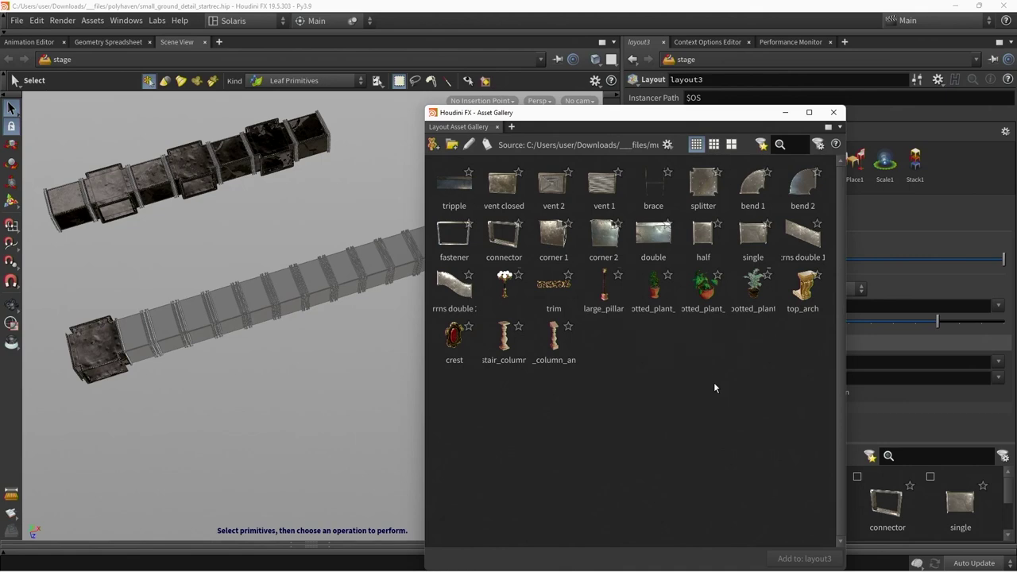
Step: Close the floating Asset Gallery and advance the presentation slides to the H19.5 slide
click(833, 112)
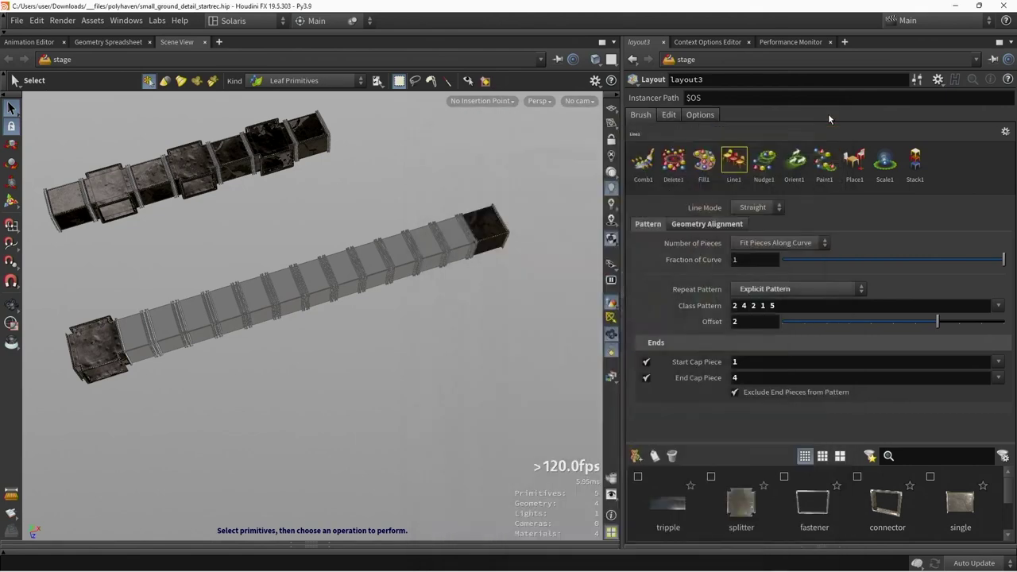
key(alt+Tab)
key(Page_Down)
Step: Expand the /stage network pane and resize it against the parameter panel
click(833, 547)
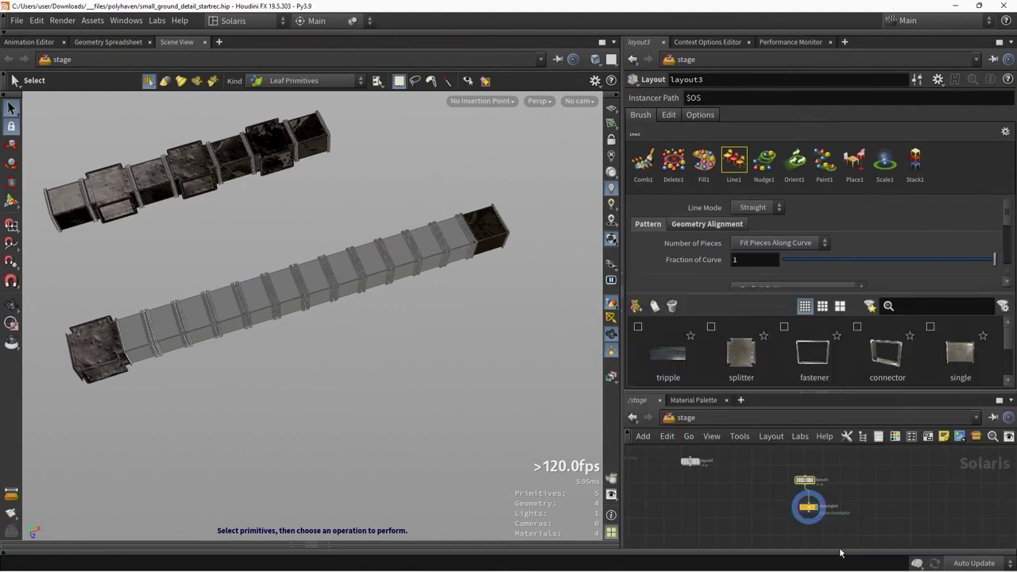
drag(769, 392, 770, 354)
scroll(797, 446, up, 8)
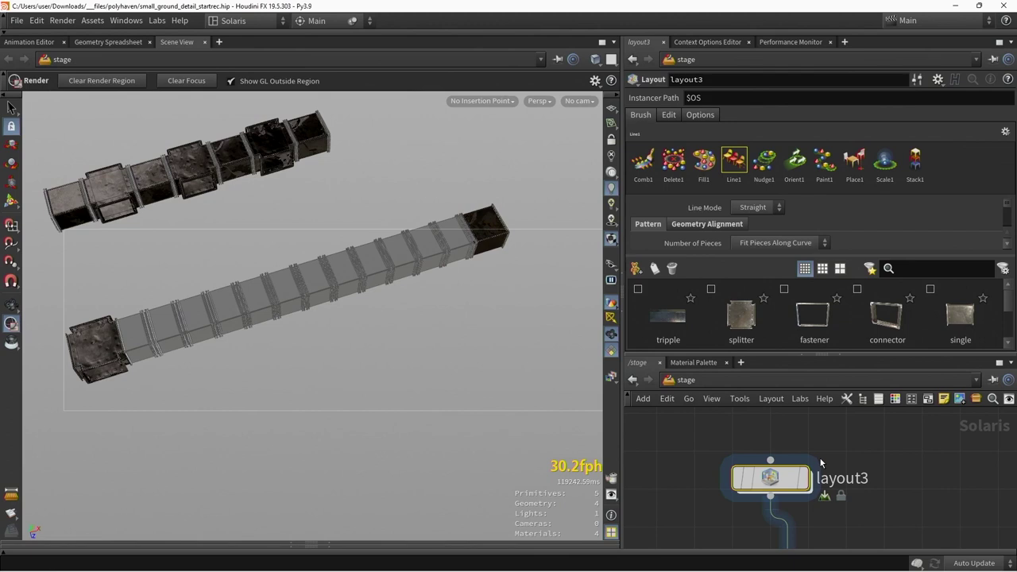
drag(906, 354, 907, 419)
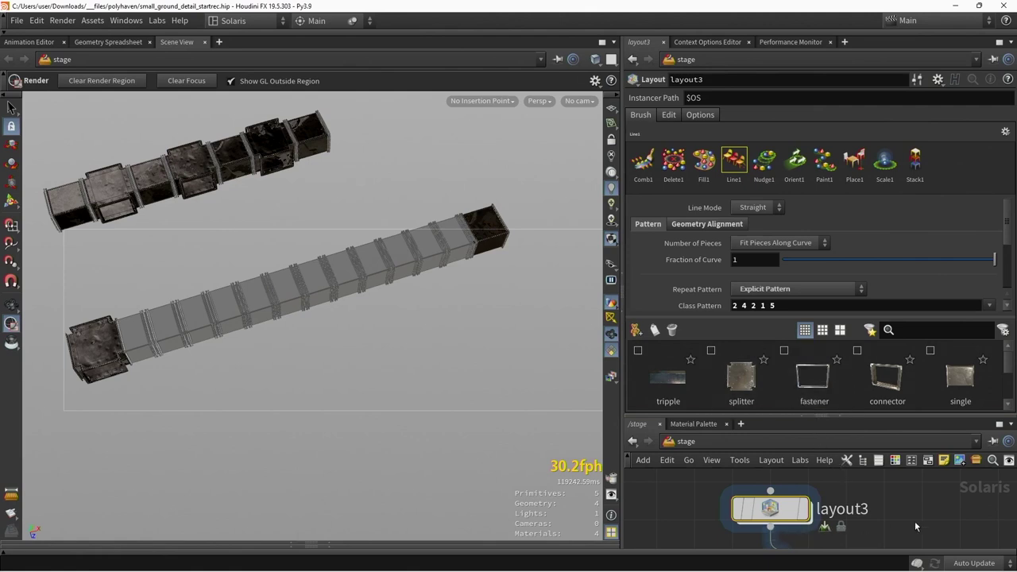
Step: Rename the layout3 node to air_ducts
double_click(853, 509)
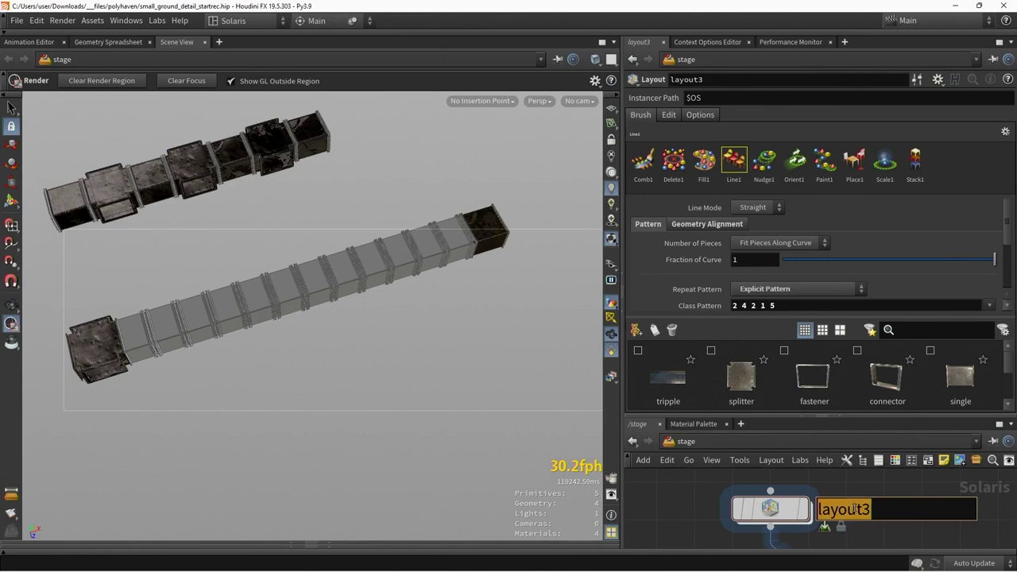
text(pi)
key(BackSpace)
key(BackSpace)
text(air_dur)
key(BackSpace)
text(cts)
key(Return)
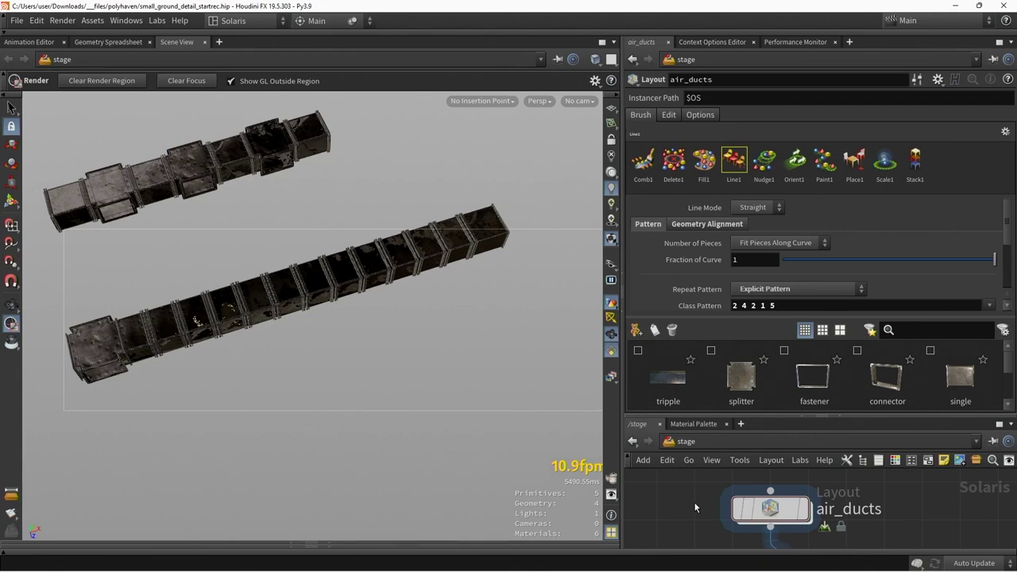
Step: Maximize the /stage network, frame all nodes, hide parameters, and select sorrel componentgeometry2
middle_drag(688, 495, 720, 483)
key(ctrl+b)
key(h)
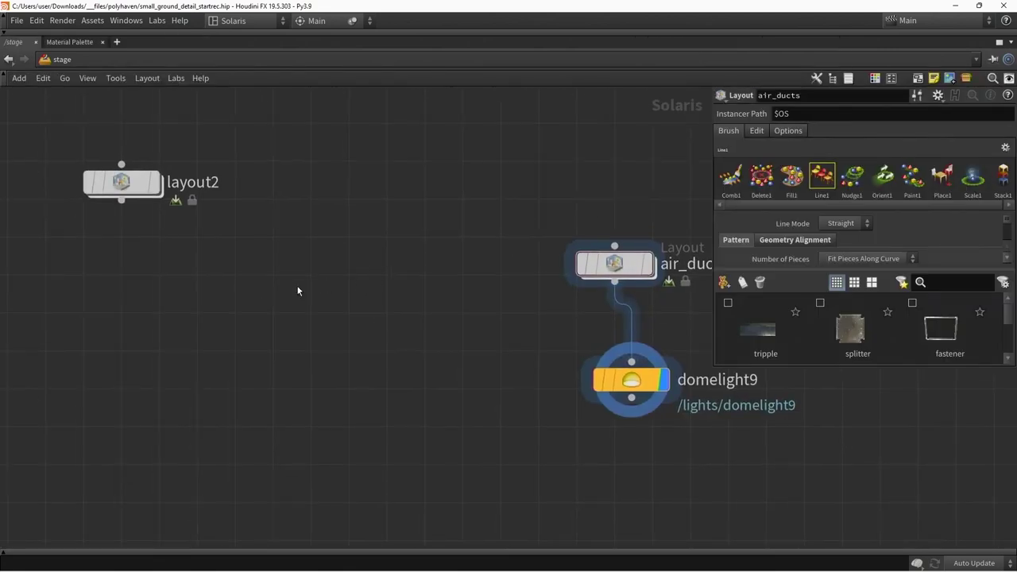
key(p)
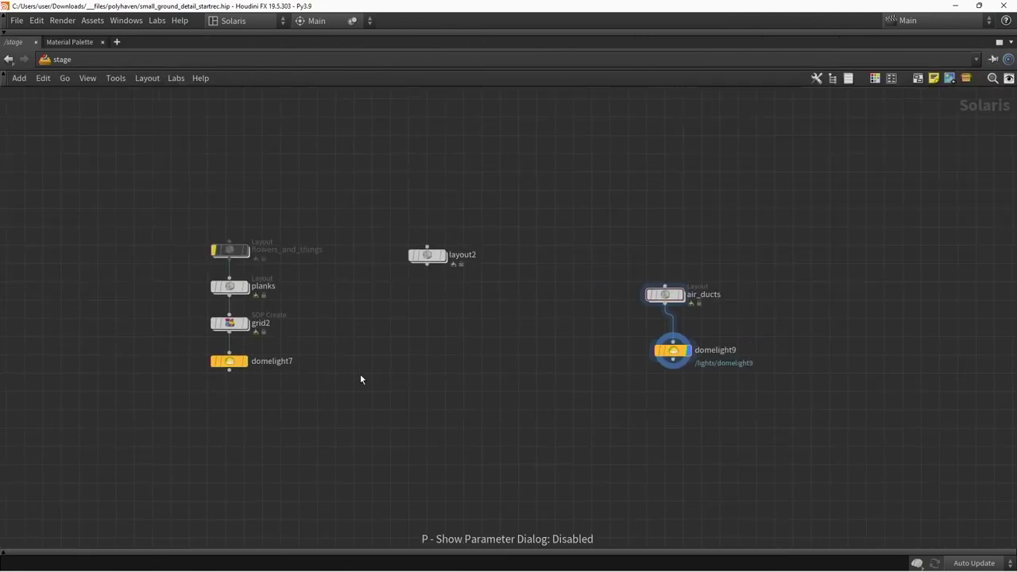
middle_drag(220, 390, 498, 361)
key(1)
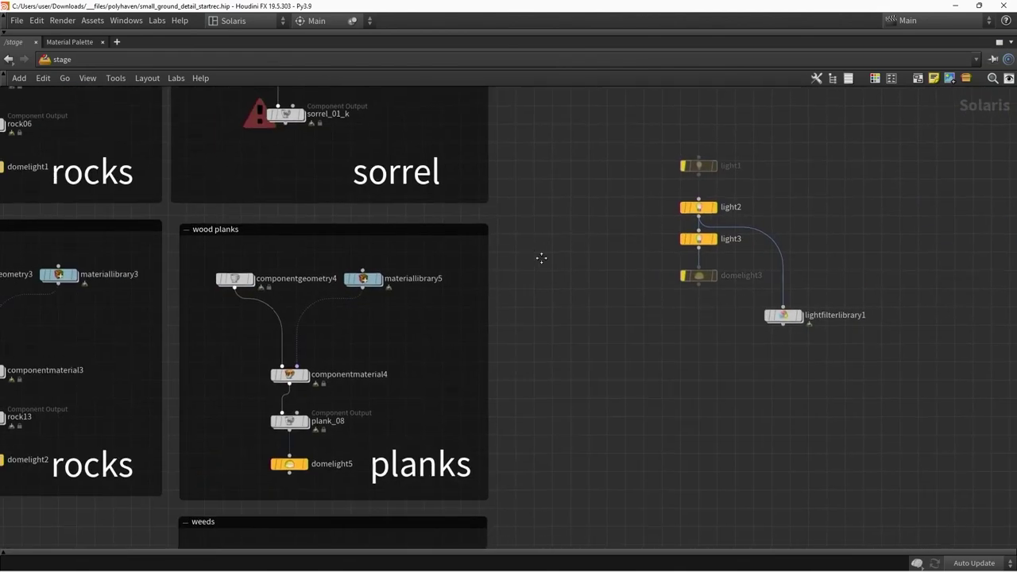
key(2)
click(332, 155)
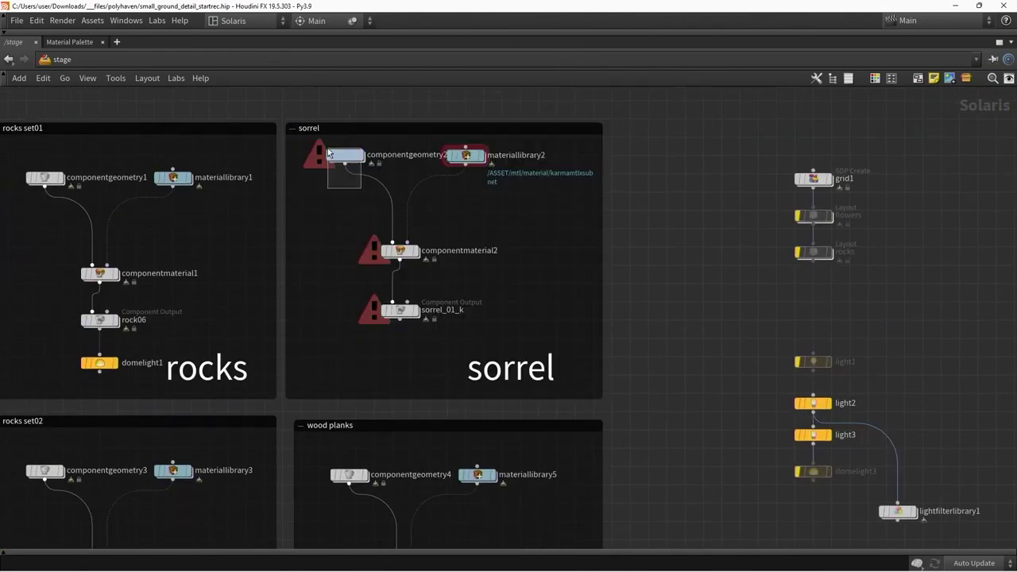
Step: Inside componentgeometry2's SOP network, add a File node, file1, above all_sorrel
double_click(329, 154)
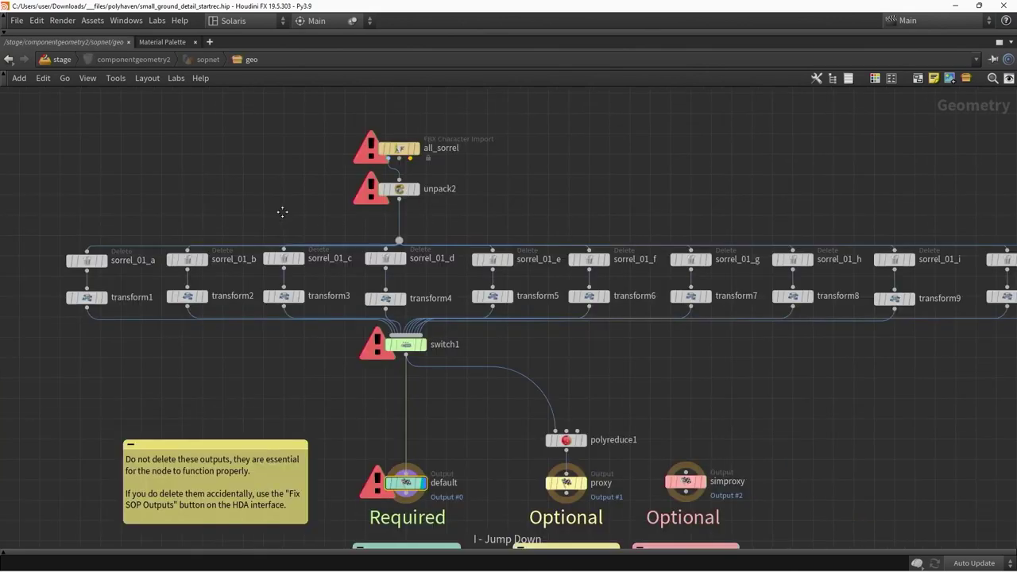
drag(342, 135, 490, 158)
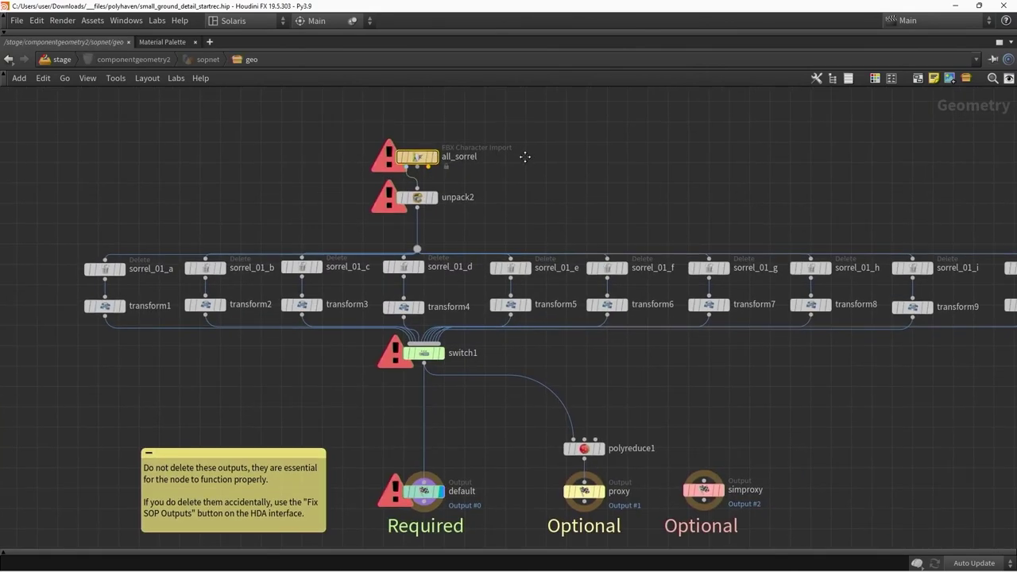
key(Tab)
text(file)
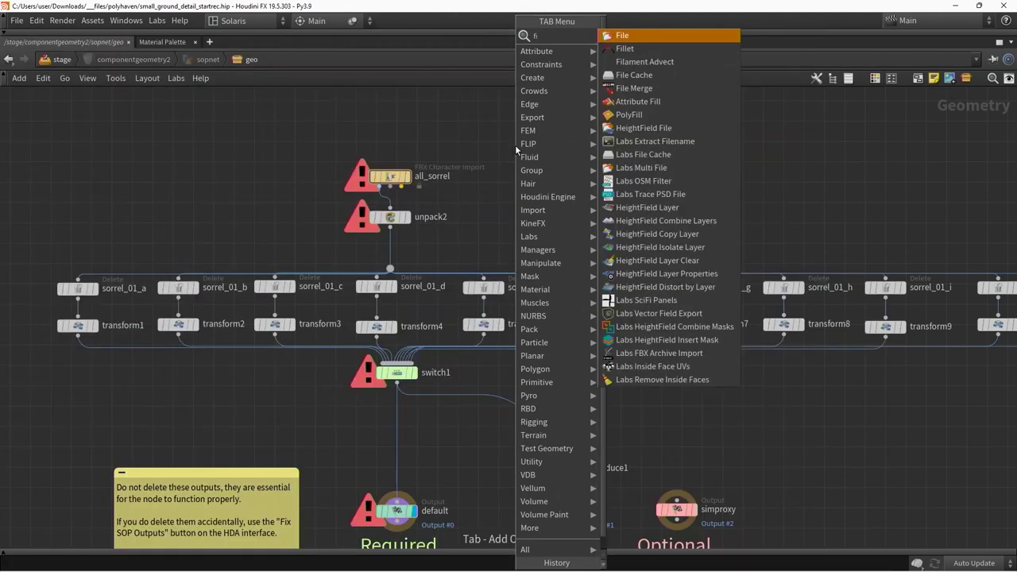
key(Return)
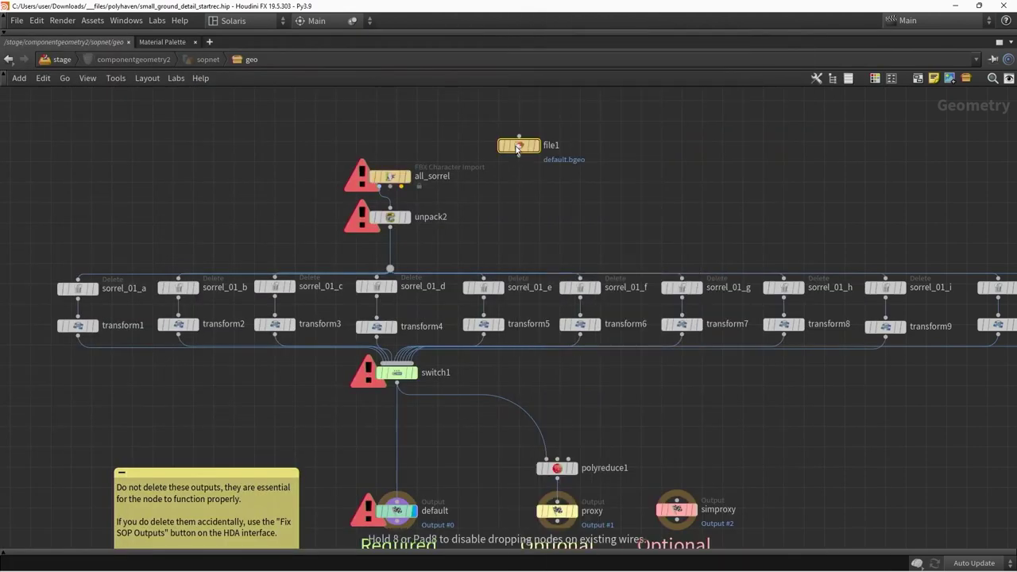
click(517, 149)
Step: Begin another node search for 'ob', then cancel it without adding a node
key(Tab)
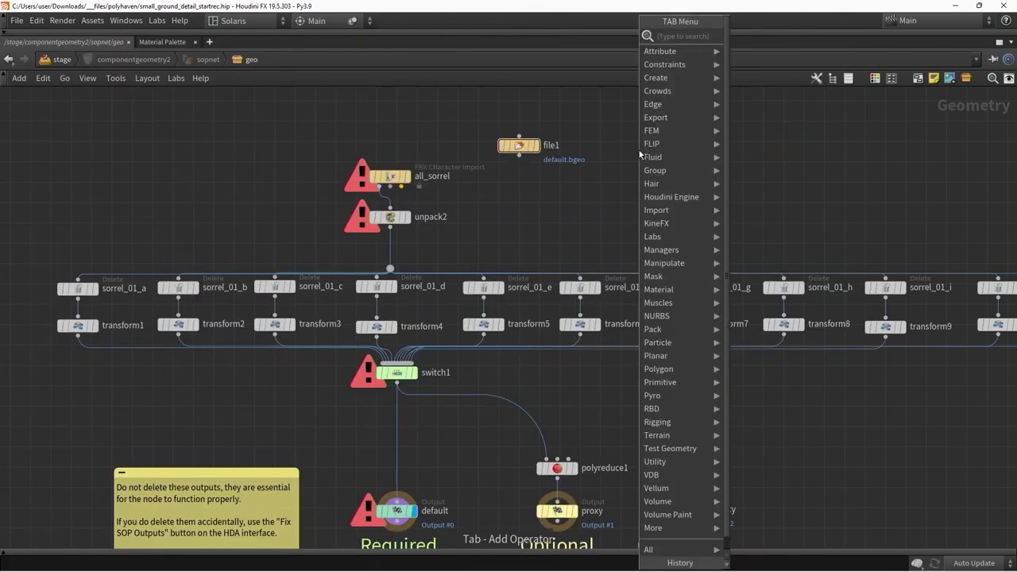
text(ob)
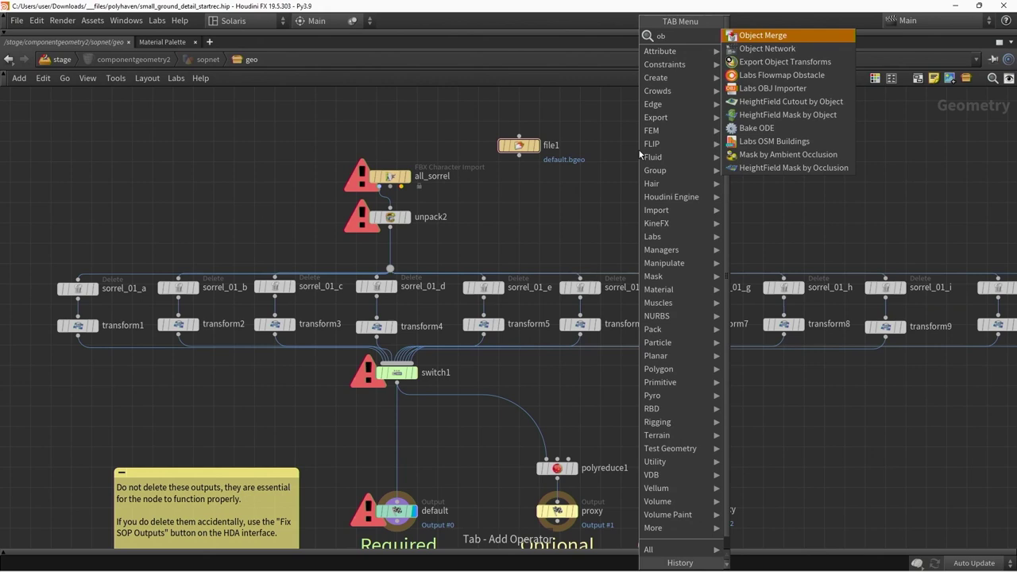
key(Escape)
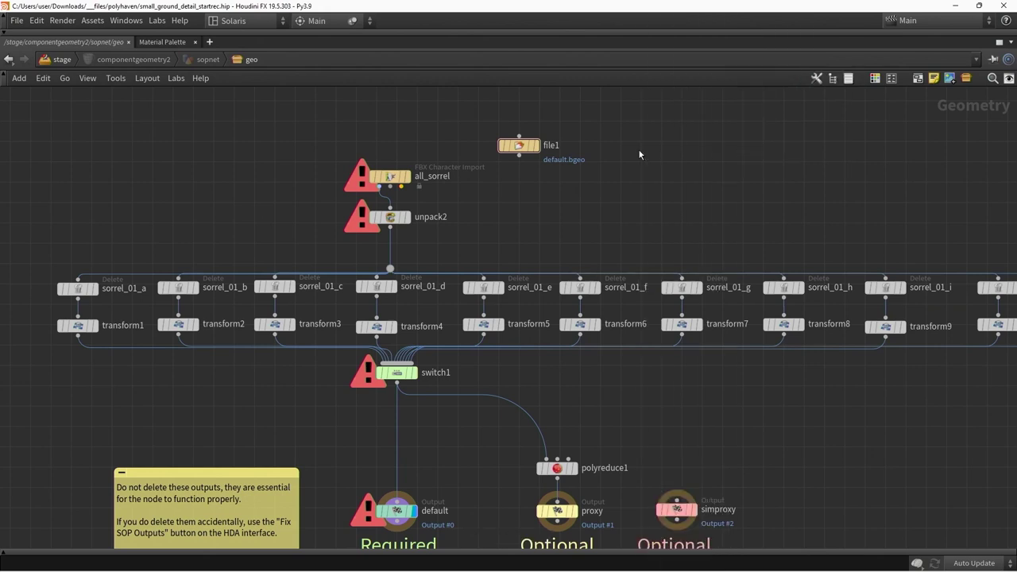